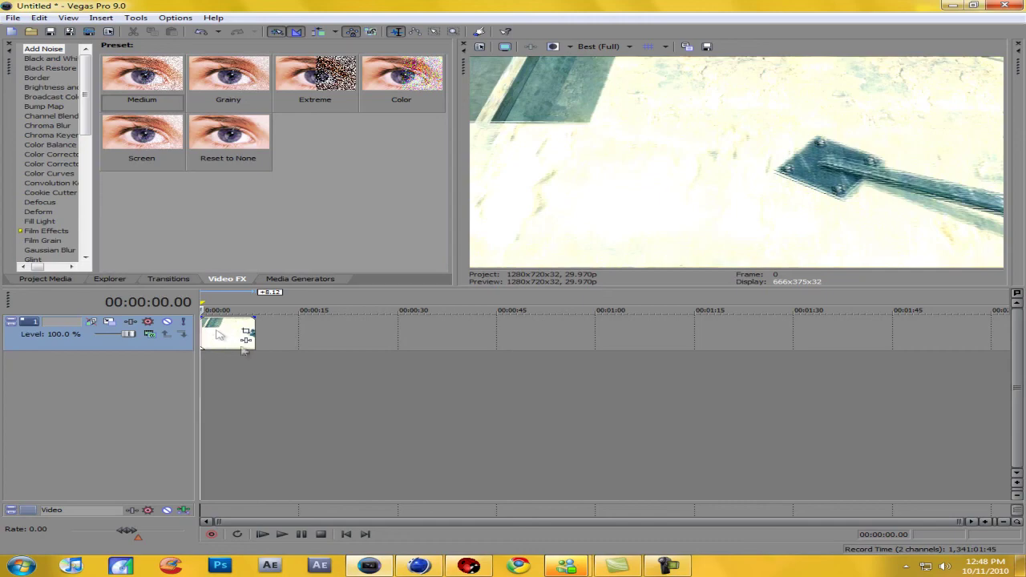
Step: Preview the footage, then choose Image Sequence output with the TIFF template
key("space")
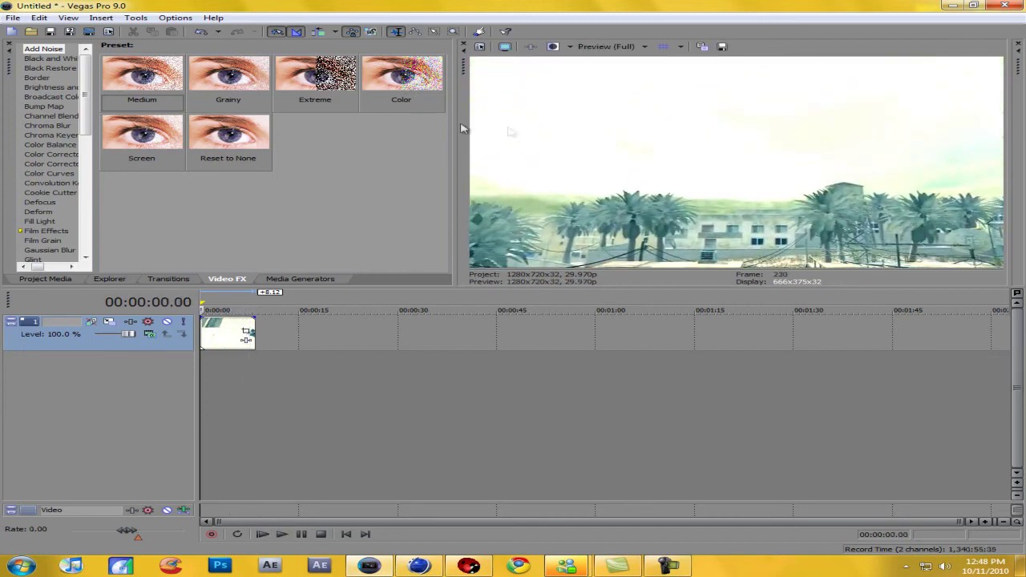
key("space")
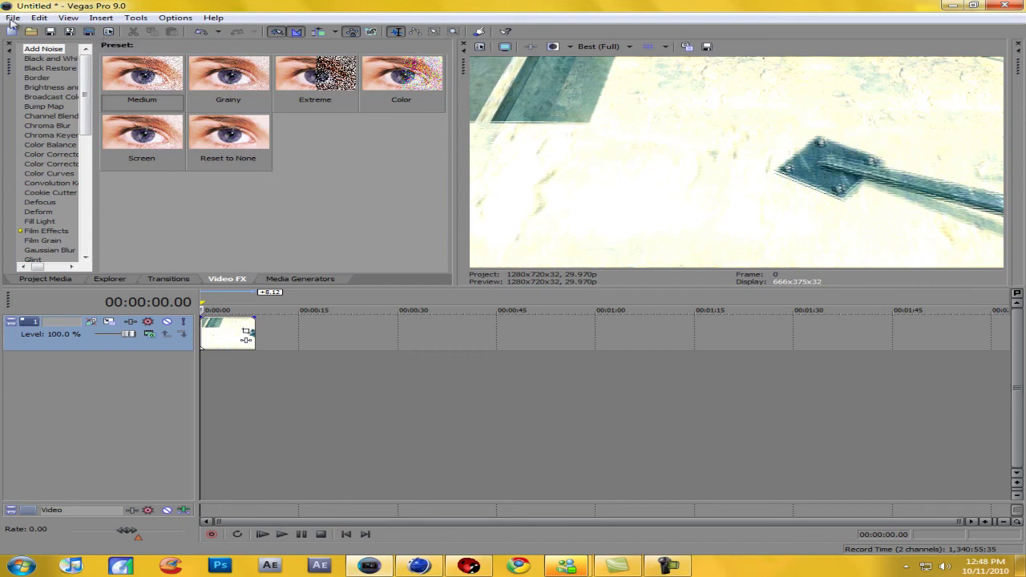
left_click(89, 32)
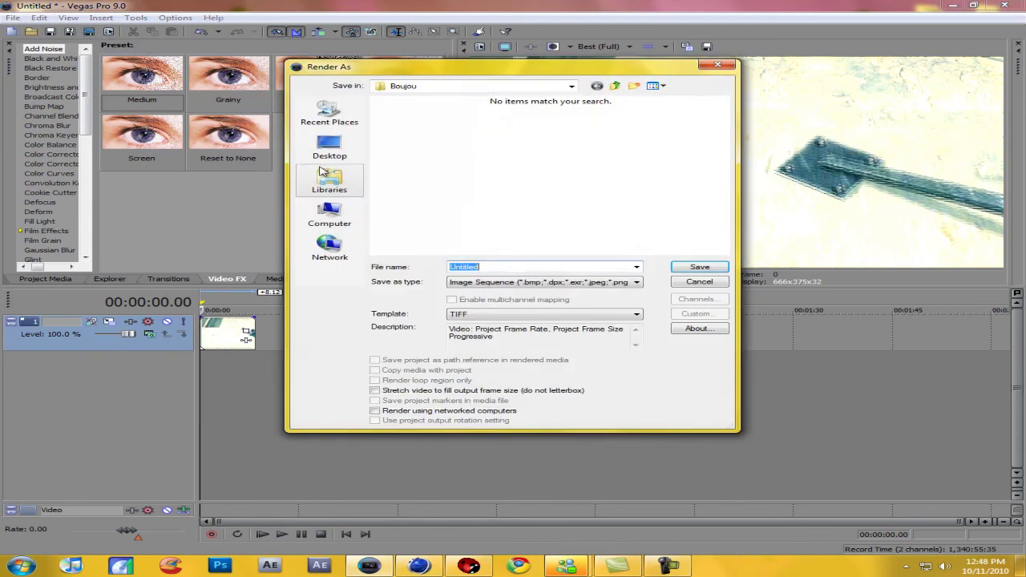
left_click(481, 285)
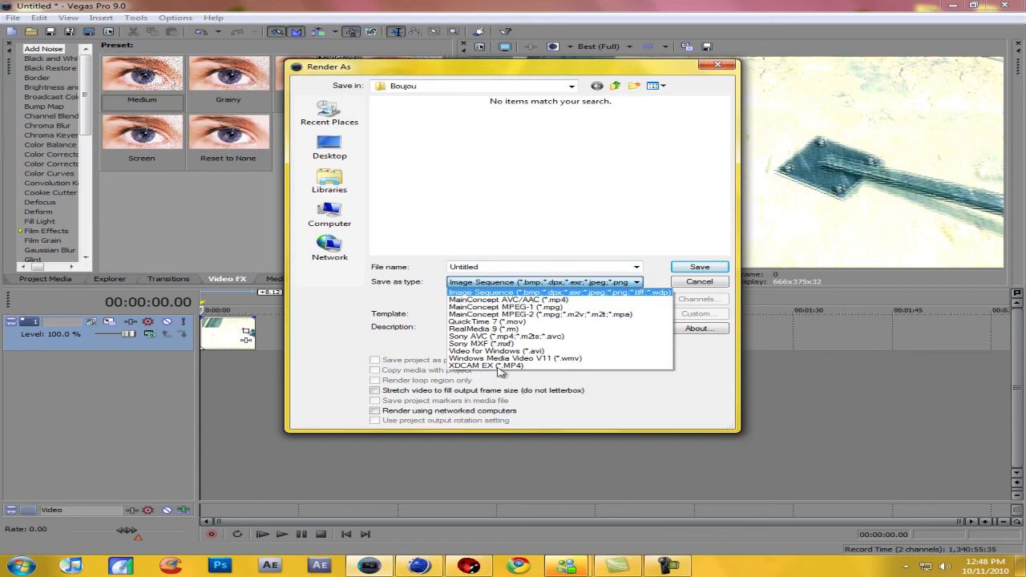
left_click(517, 294)
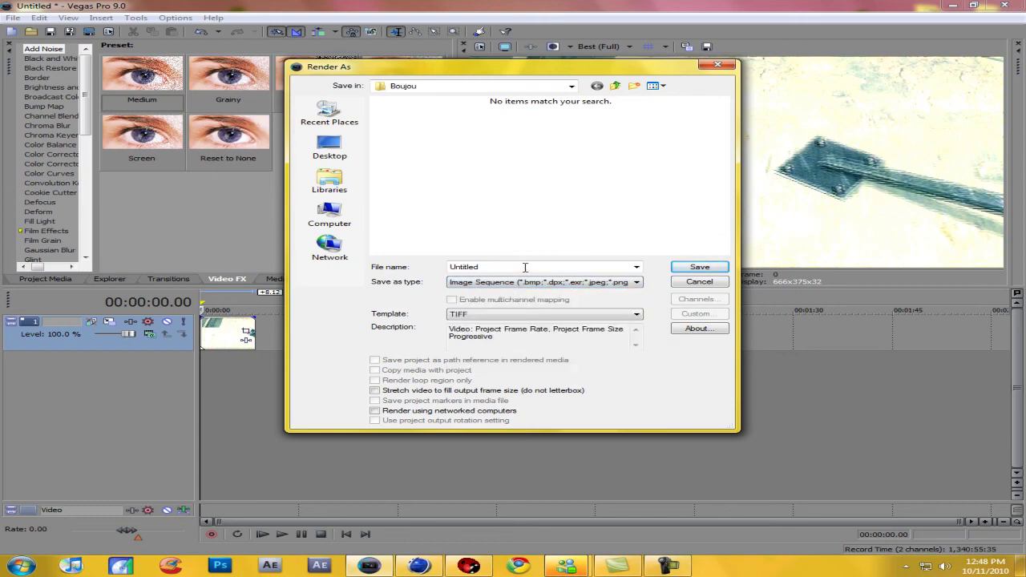
Step: Render the sequence as 'Motion track' into the Desktop Boujou folder
left_click(327, 146)
left_click_drag(731, 151, 732, 184)
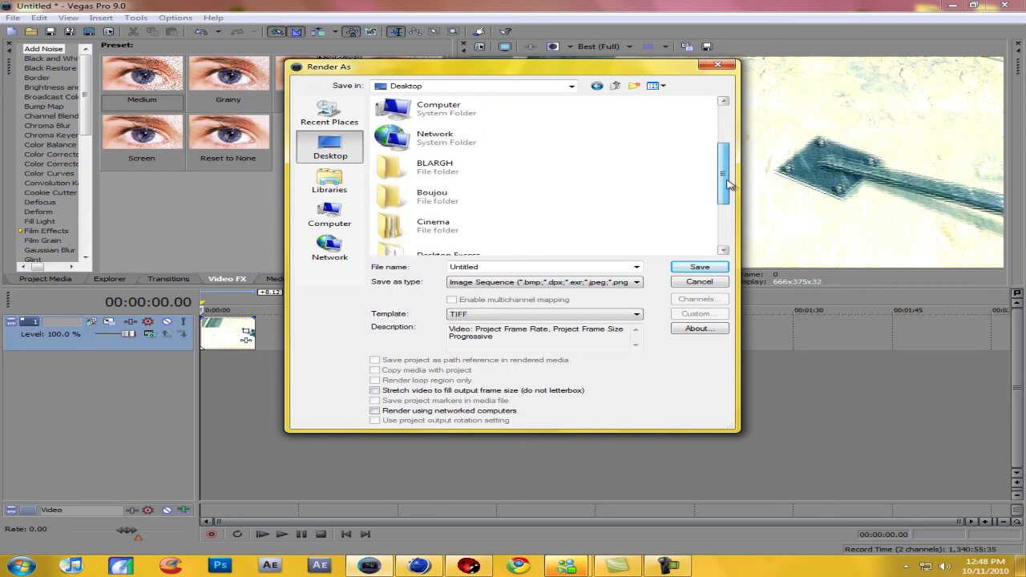
double_click(476, 200)
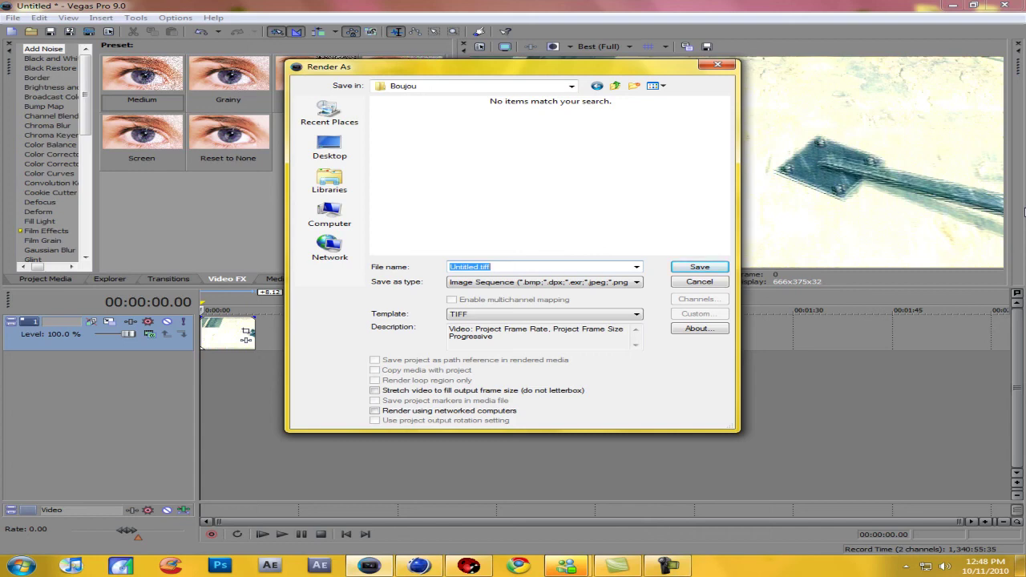
type("Moi")
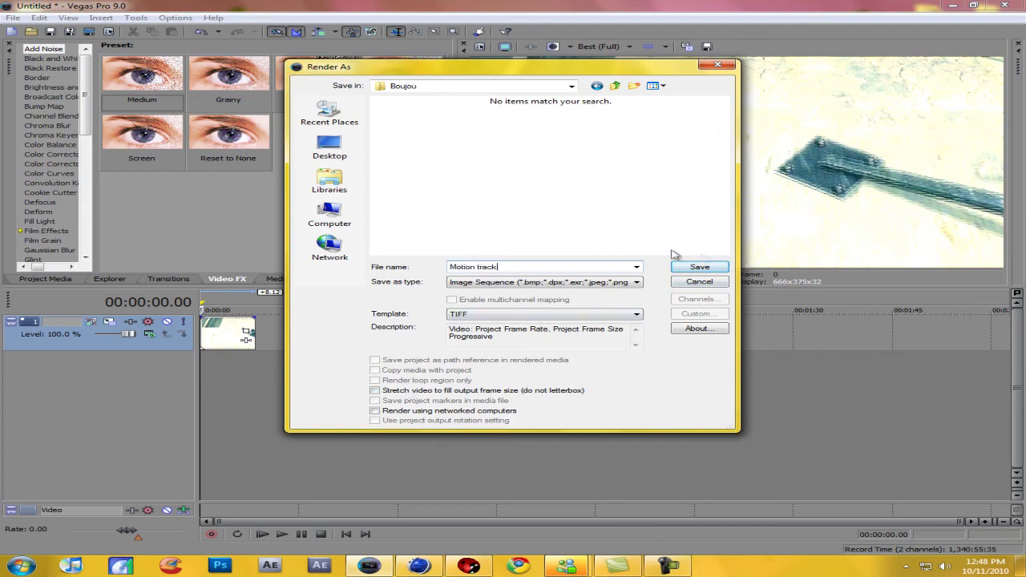
left_click(699, 267)
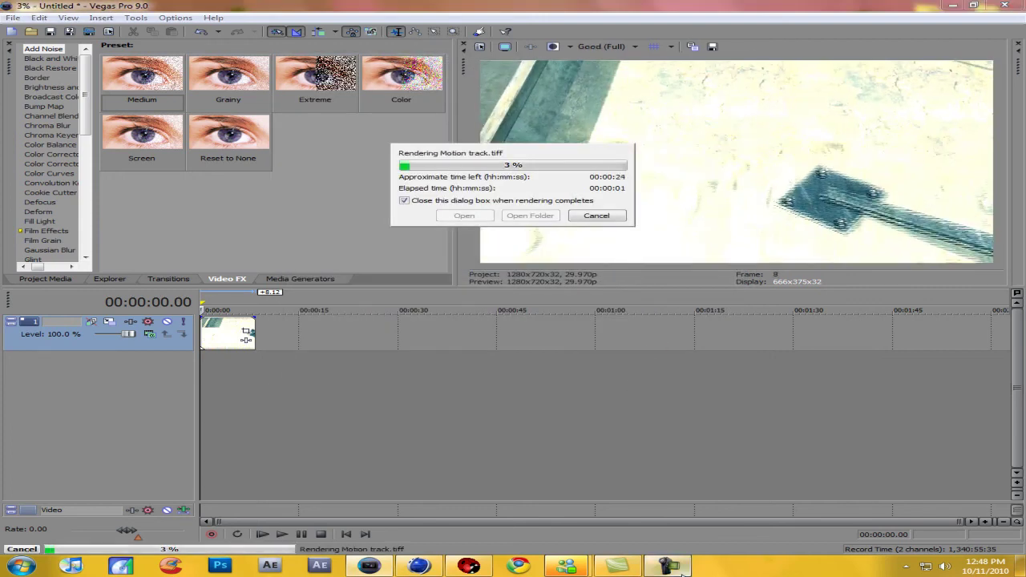
Step: Wait for the Motion track TIFF render to reach 100%, then close Vegas Pro
left_click(679, 567)
left_click(680, 567)
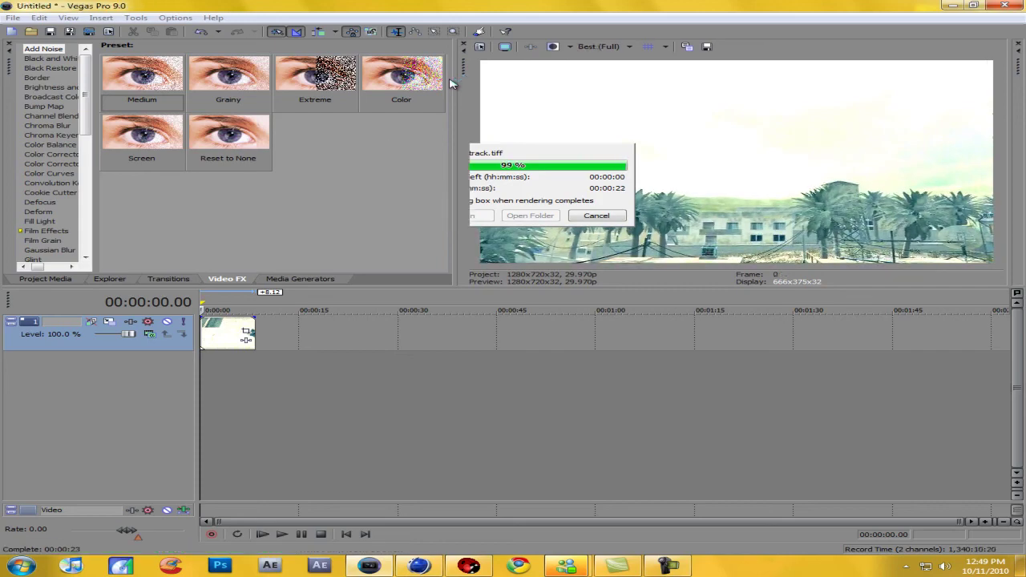
left_click(1005, 5)
Step: Quit Vegas unsaved, check the 252 Motion track frames in the Boujou folder, then switch to boujou
left_click(524, 229)
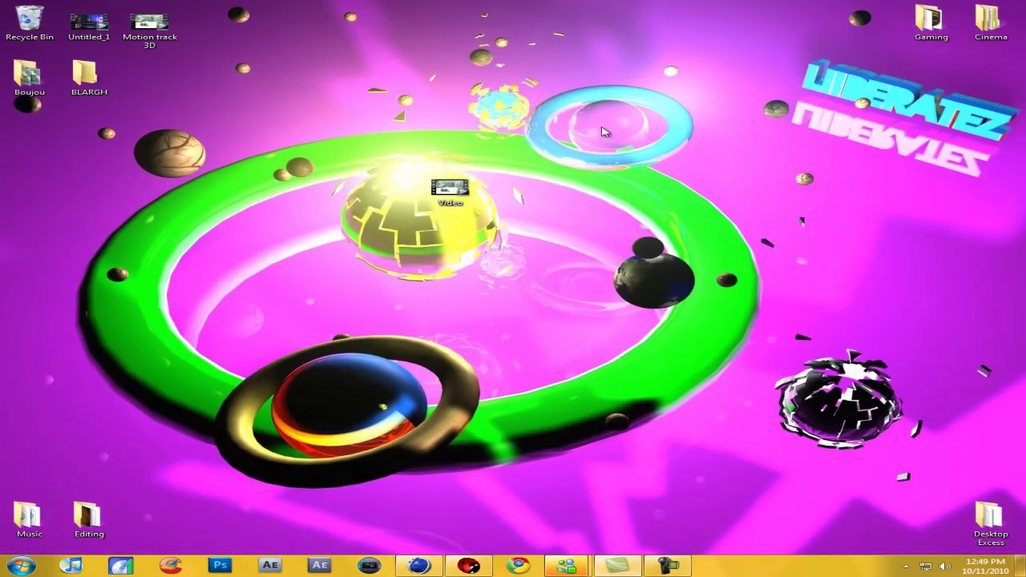
double_click(29, 76)
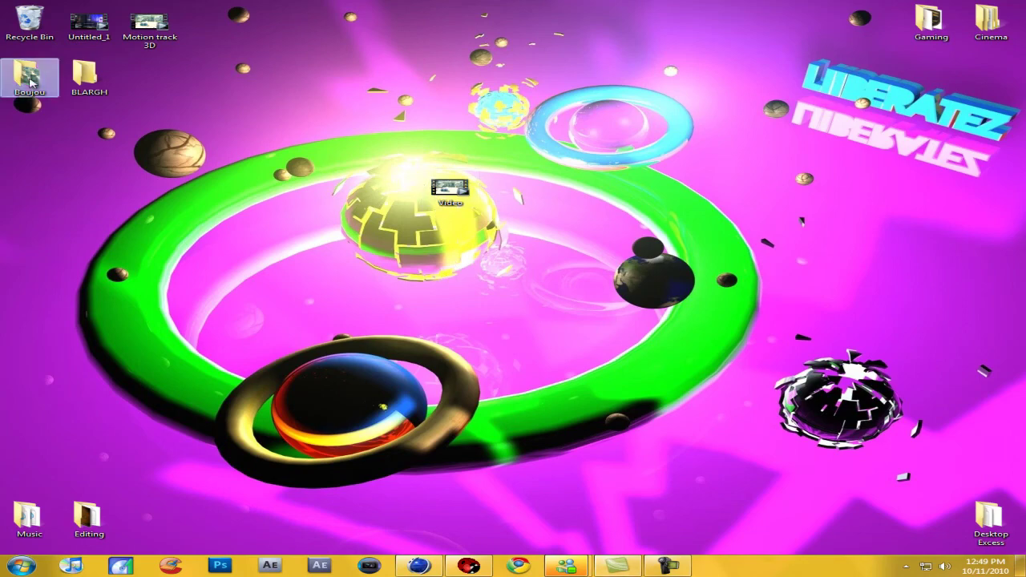
scroll(419, 382, "down", 5)
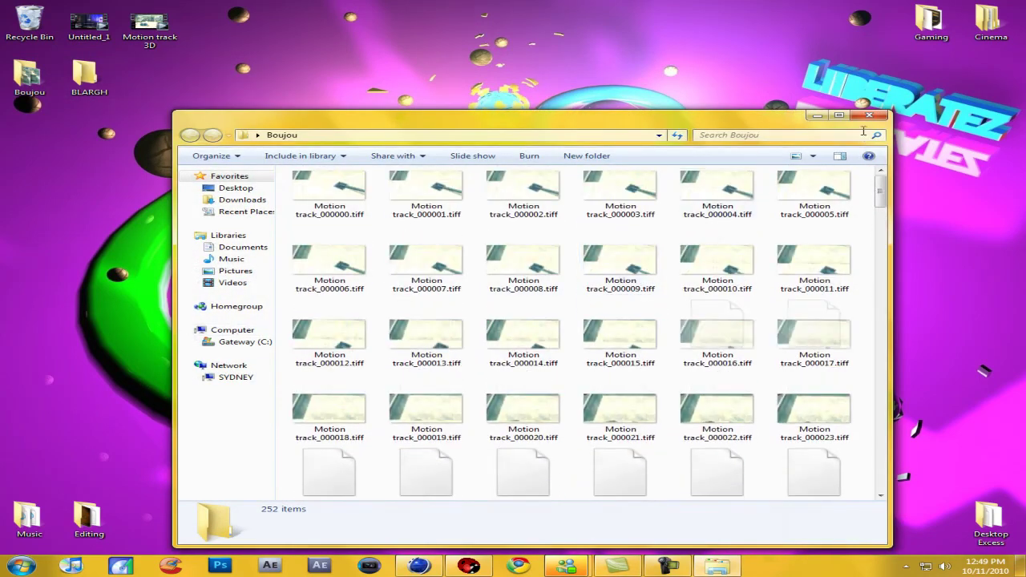
left_click(868, 115)
left_click(469, 566)
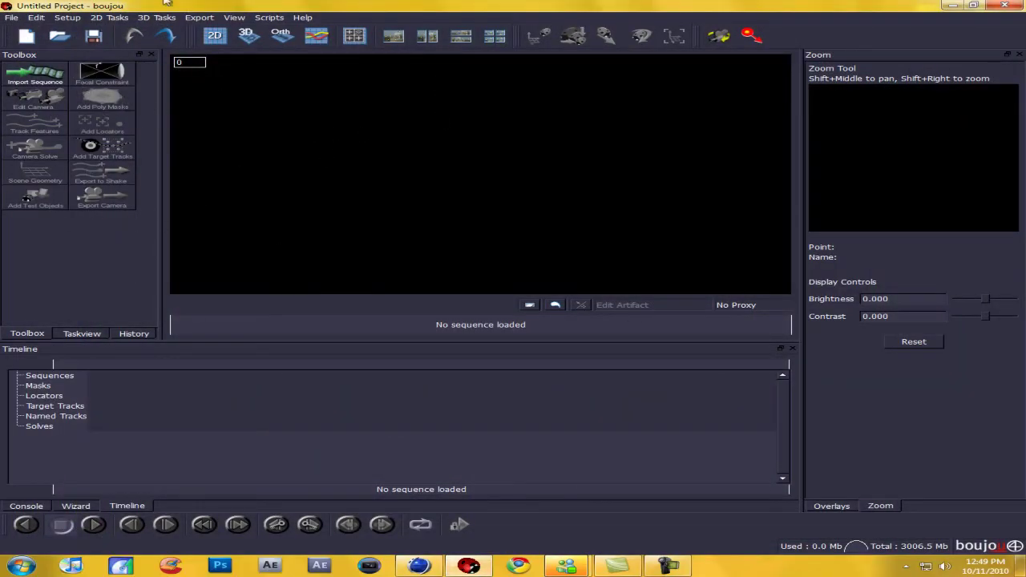
Step: Import Motion track_000000.tiff from Desktop\Boujou as an image sequence
left_click(44, 81)
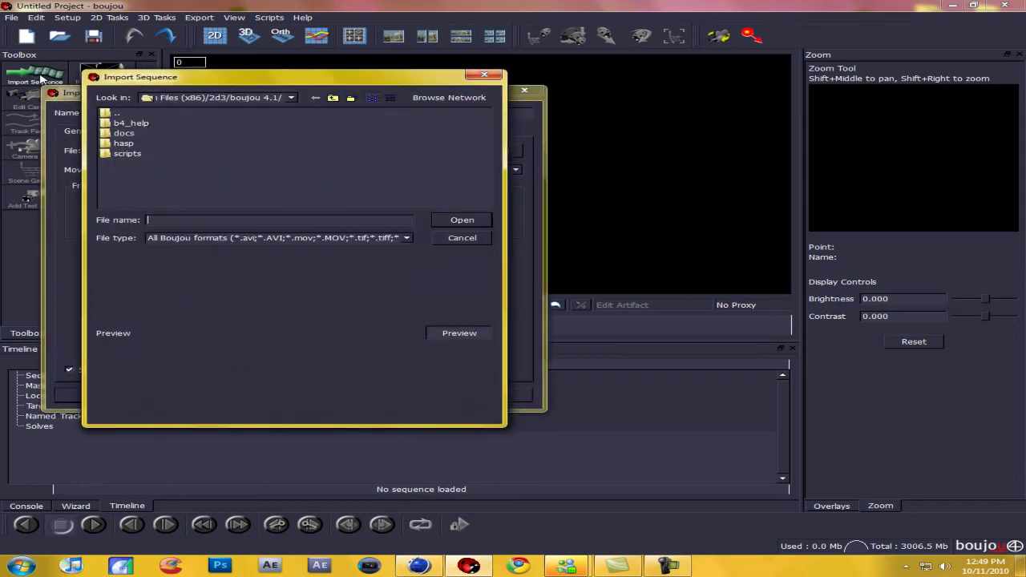
left_click(333, 99)
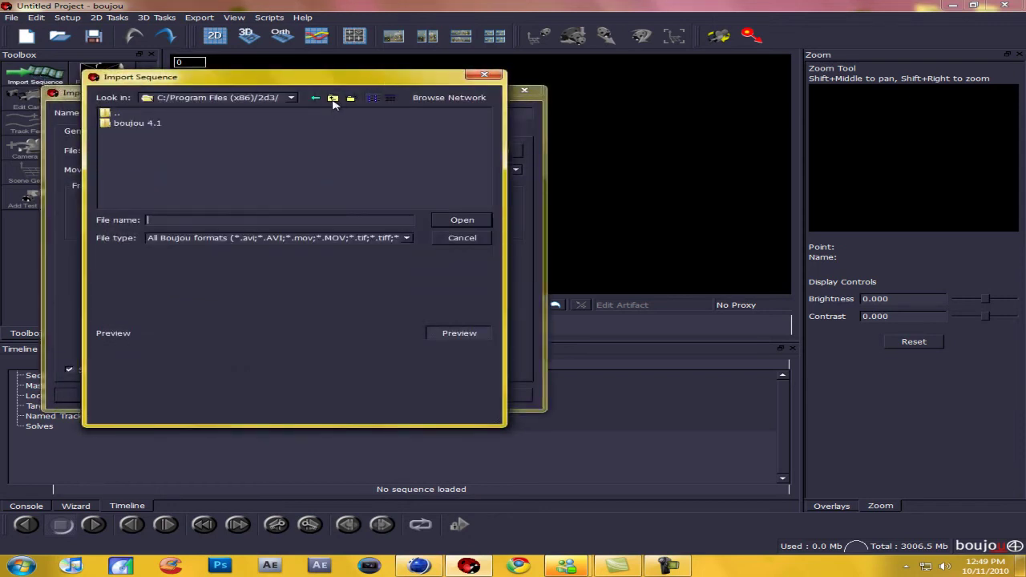
left_click(333, 99)
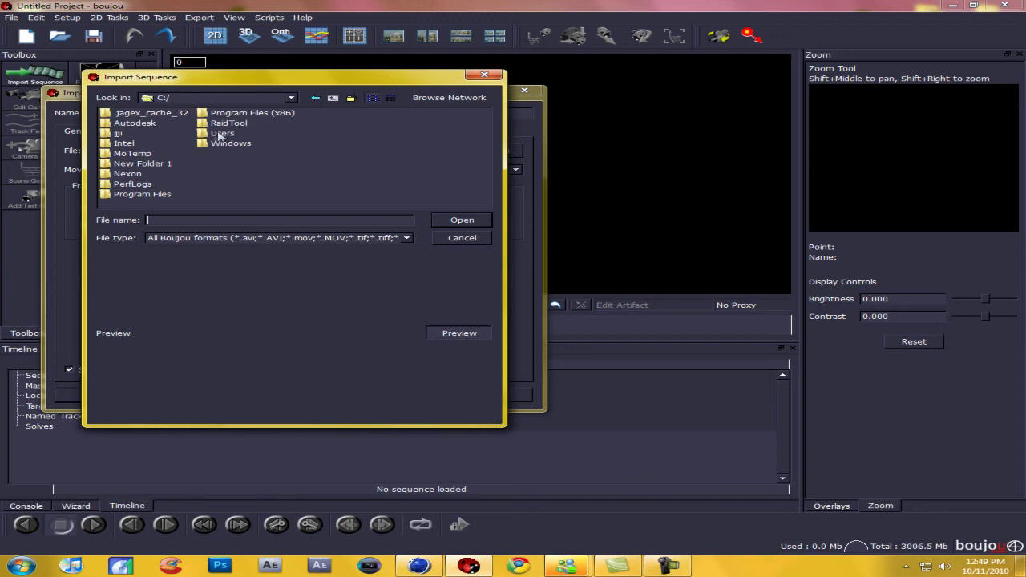
double_click(219, 134)
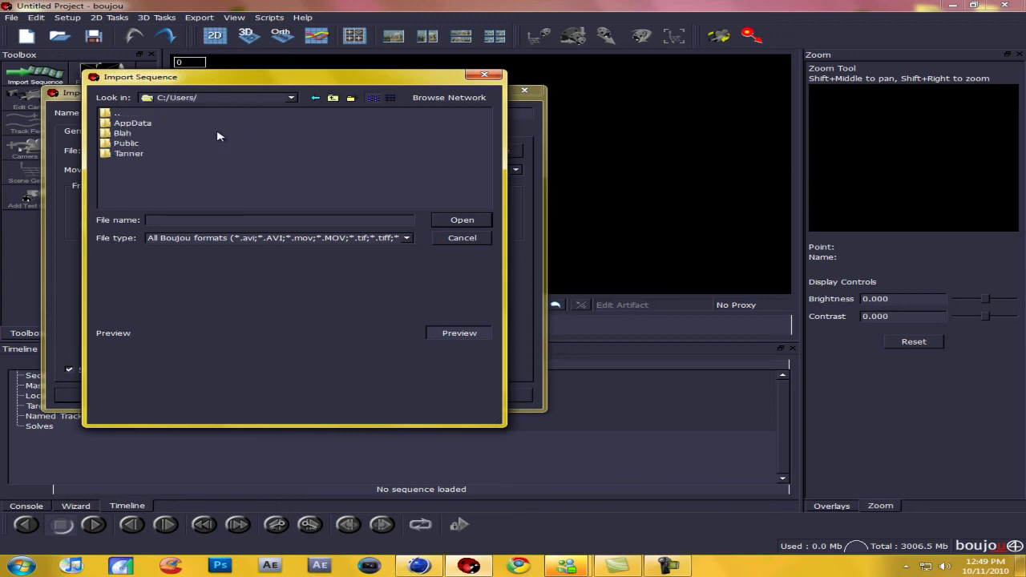
double_click(130, 153)
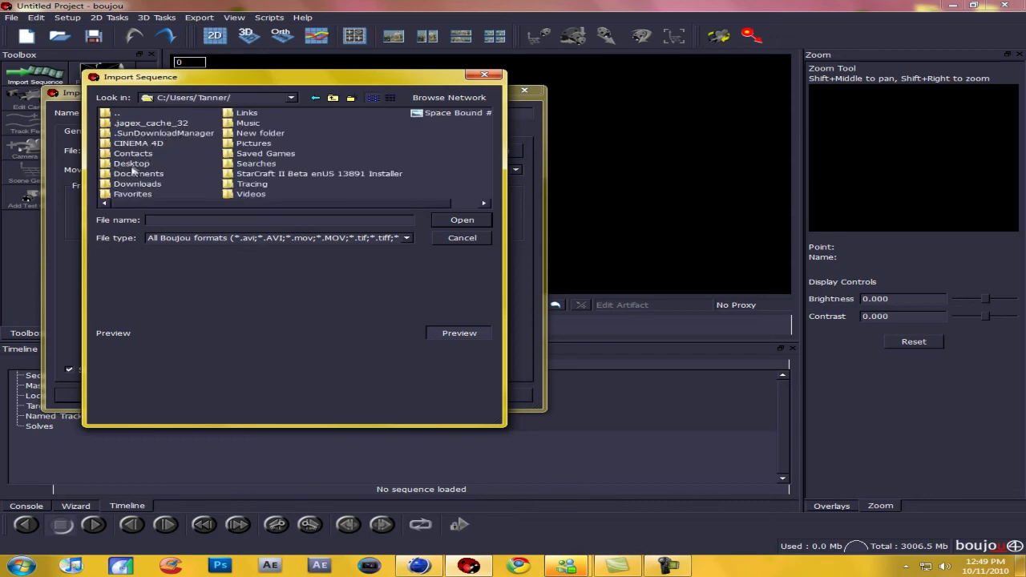
double_click(131, 163)
double_click(148, 131)
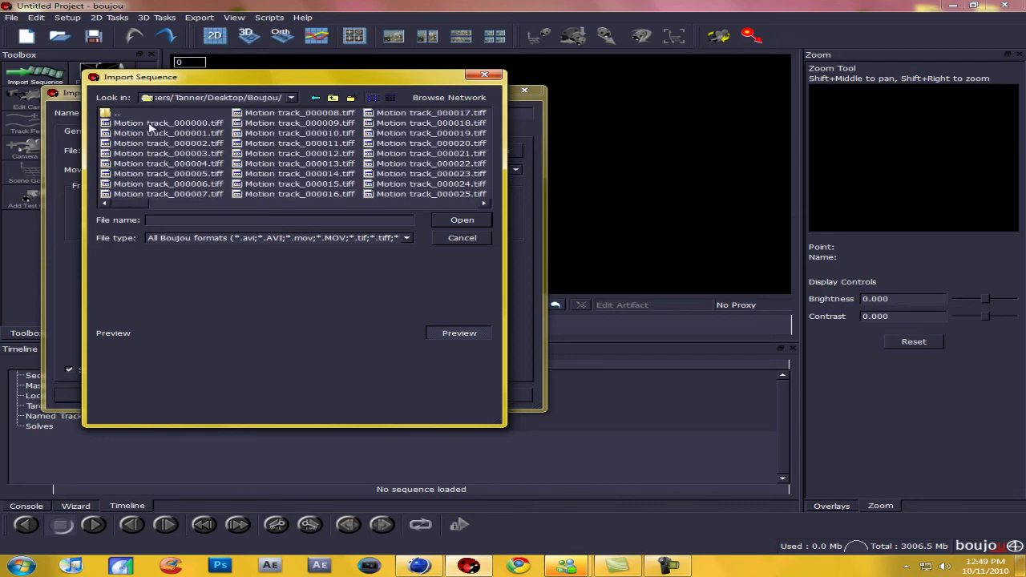
mouse_move(140, 208)
left_mouse_down()
mouse_move(477, 207)
mouse_move(126, 210)
left_mouse_up()
left_click(170, 123)
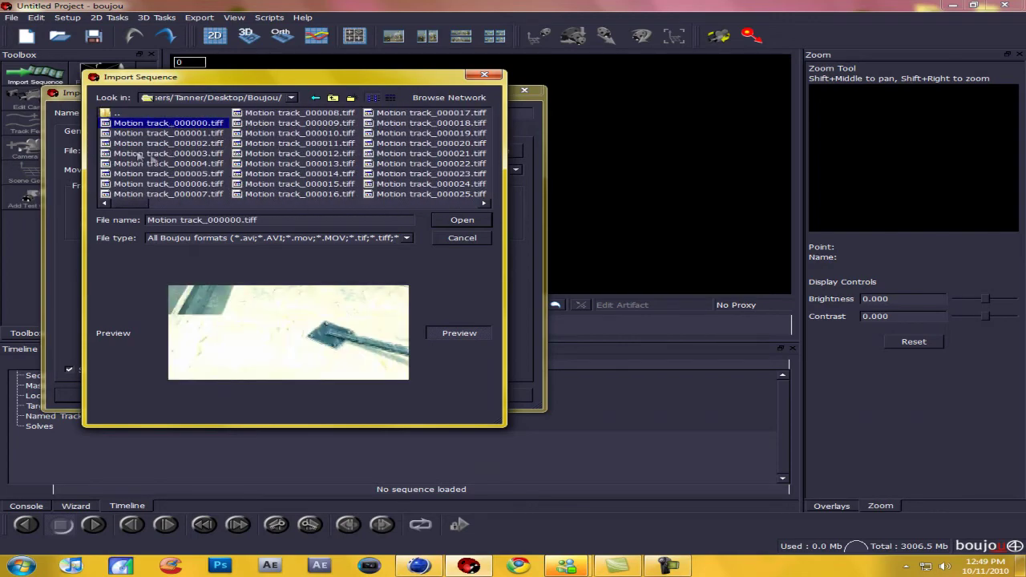
left_click(461, 221)
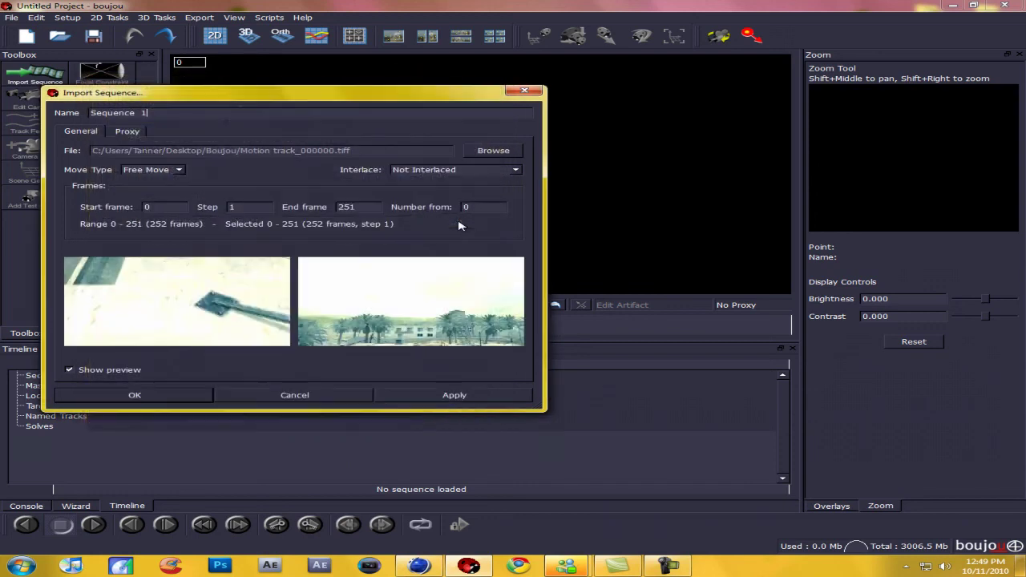
Step: Apply the sequence import, accepting the alpha channel as a mask
left_click(417, 395)
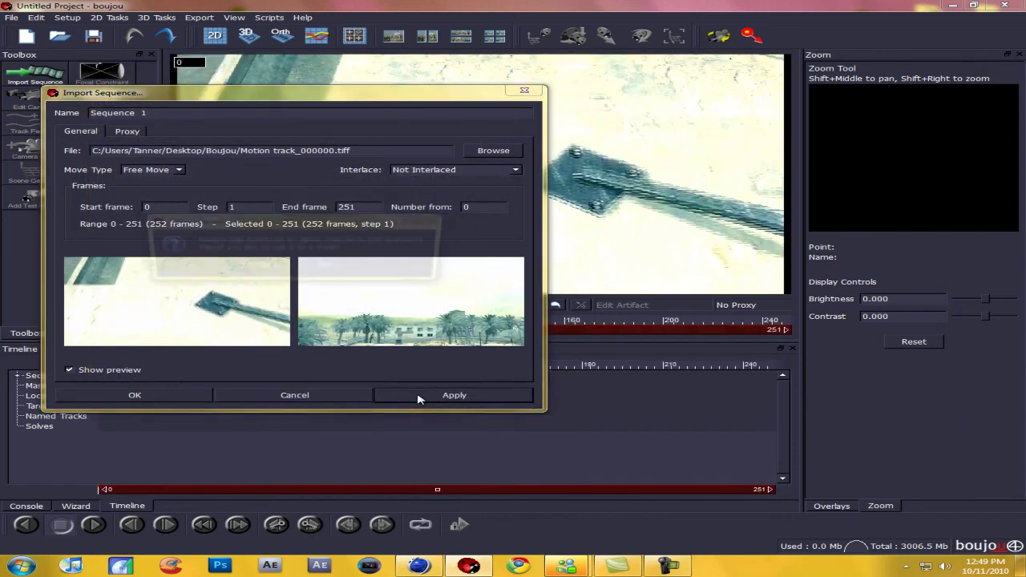
left_click(444, 268)
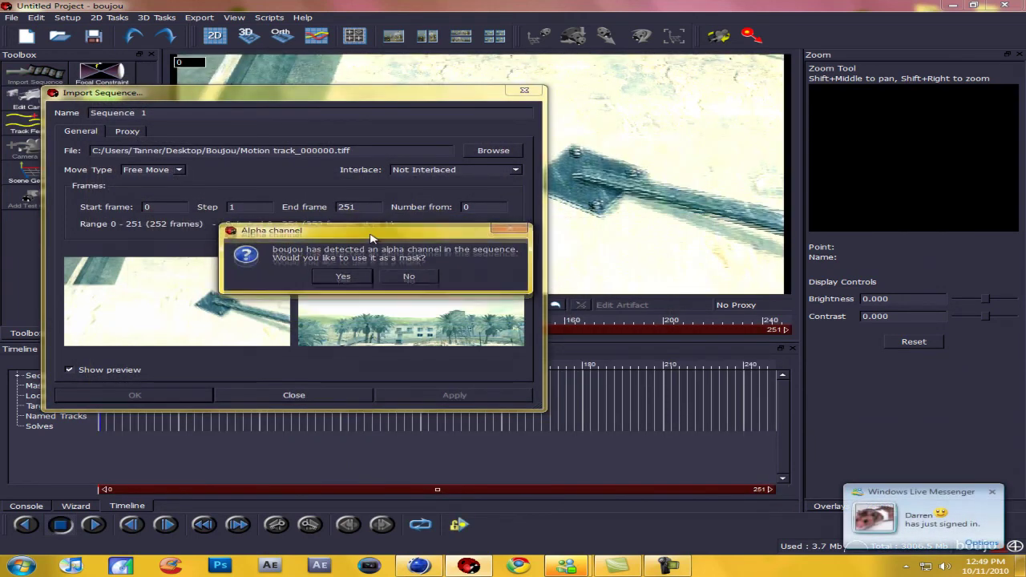
left_click(339, 274)
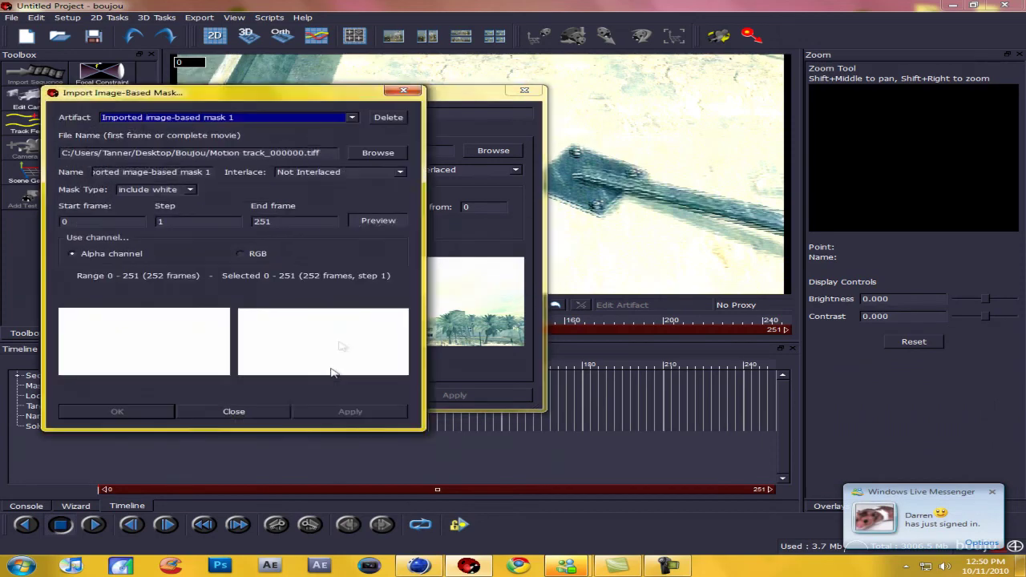
left_click(266, 413)
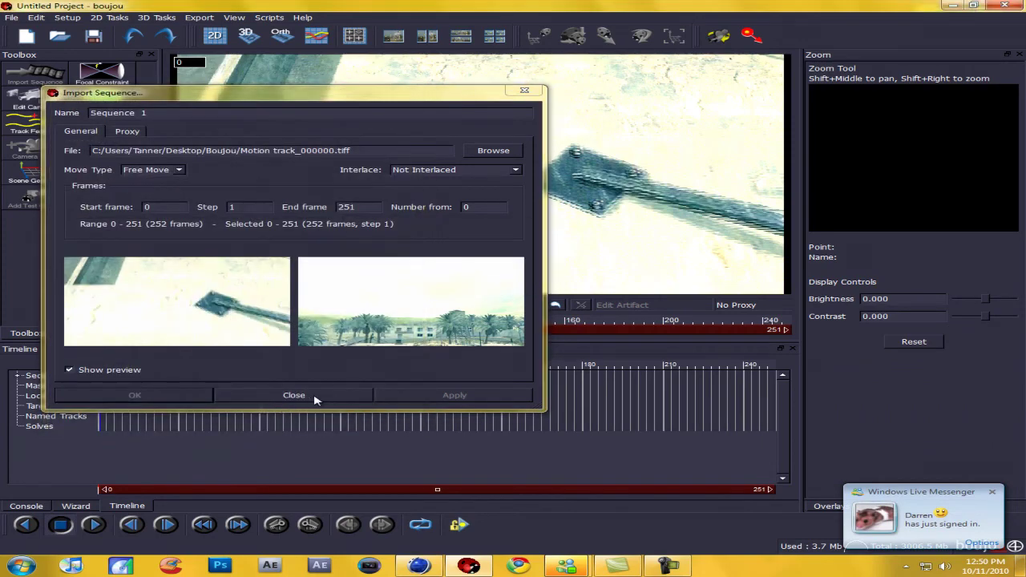
Step: Set Camera 1 to Custom with a 0.581 x 0.3268 in film back at 29.97 fps
left_click(315, 397)
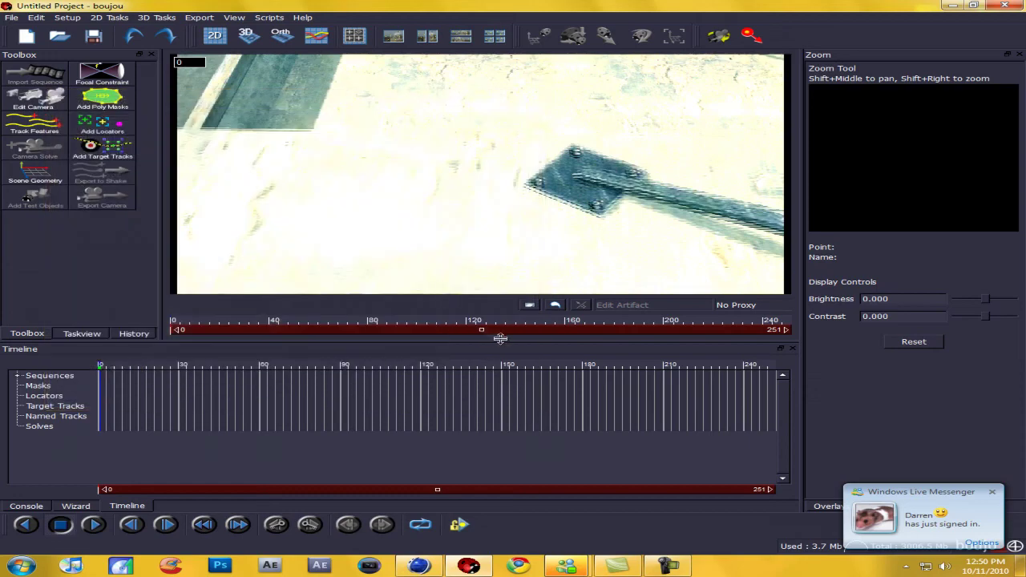
left_click_drag(121, 380, 8, 364)
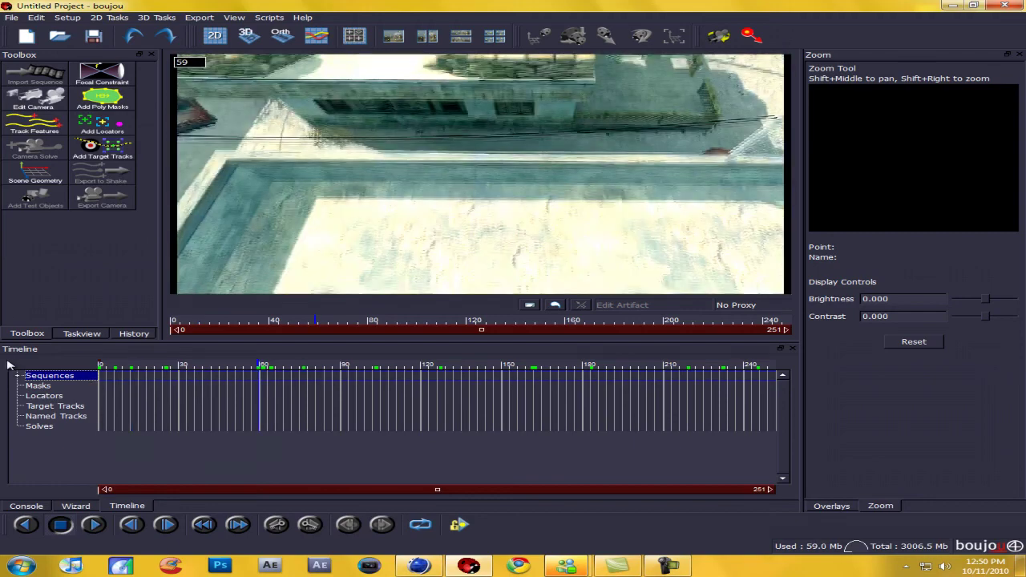
left_click(48, 110)
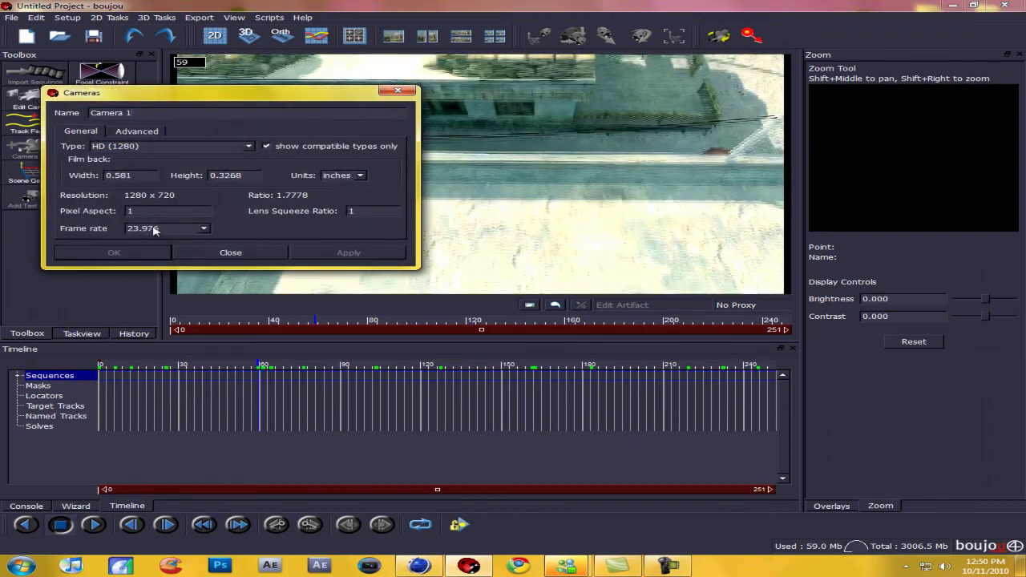
left_click(203, 229)
left_click(159, 266)
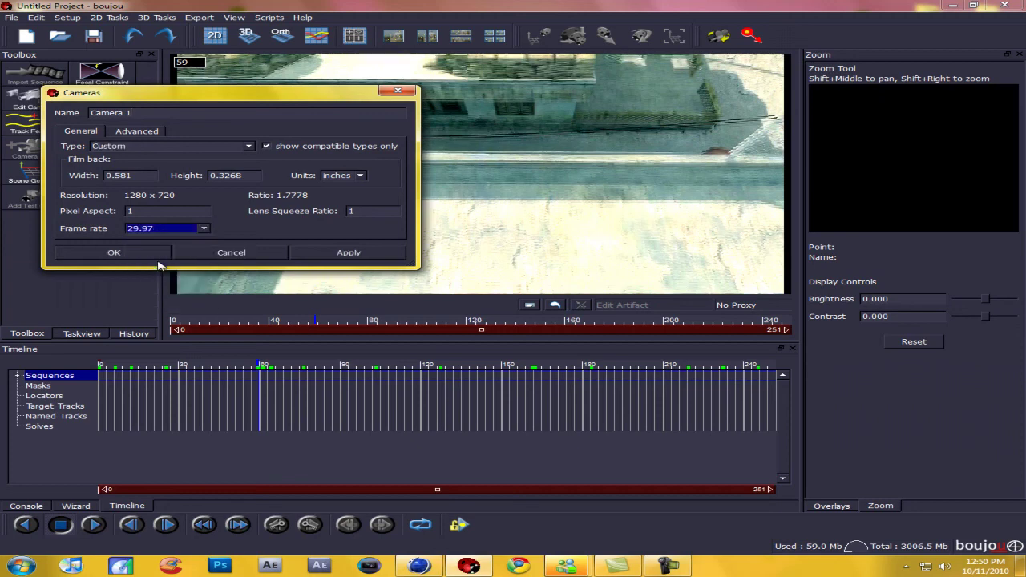
left_click(344, 253)
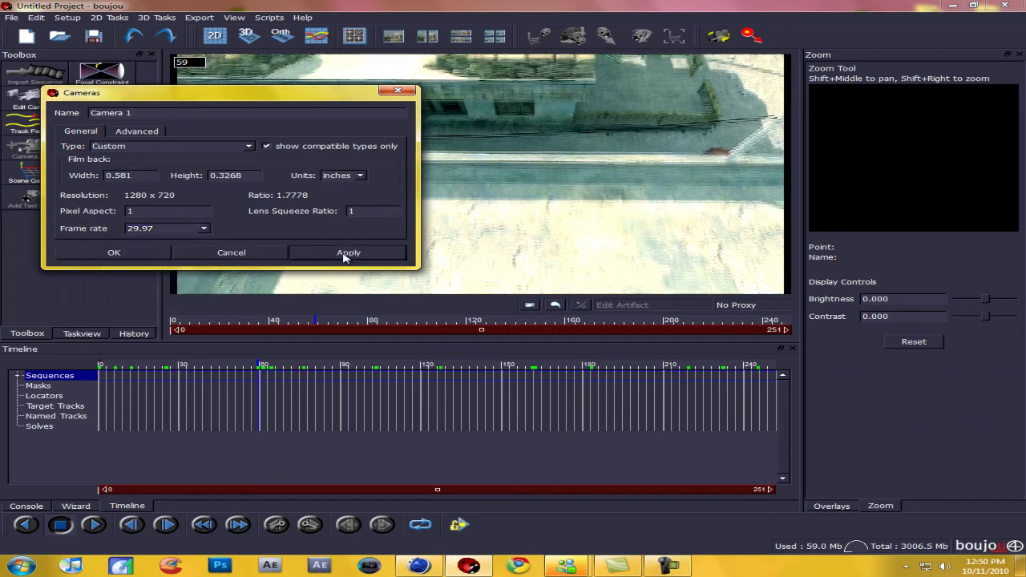
left_click(230, 253)
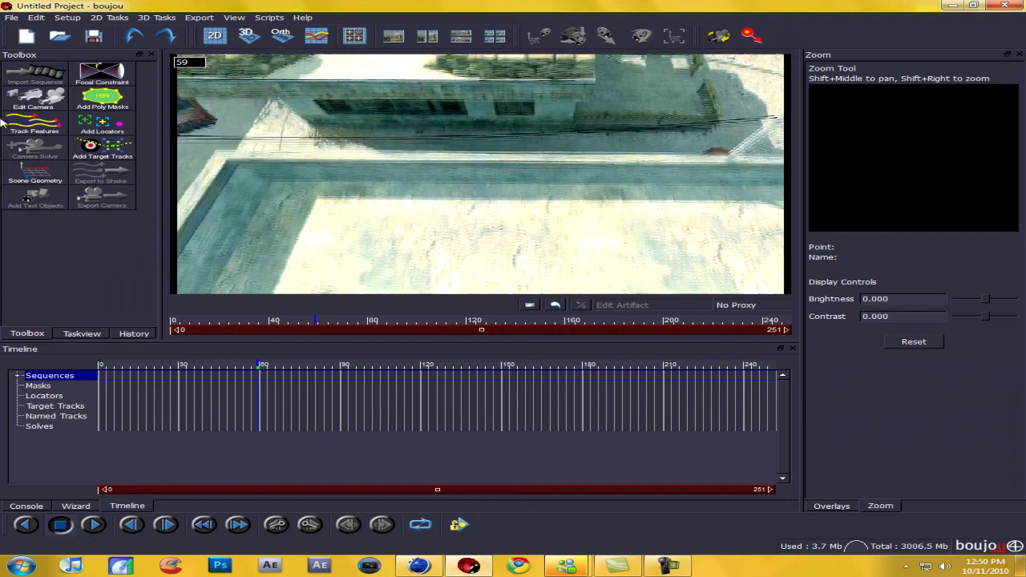
Step: Track features across all frames of the Motion track footage
left_click(25, 131)
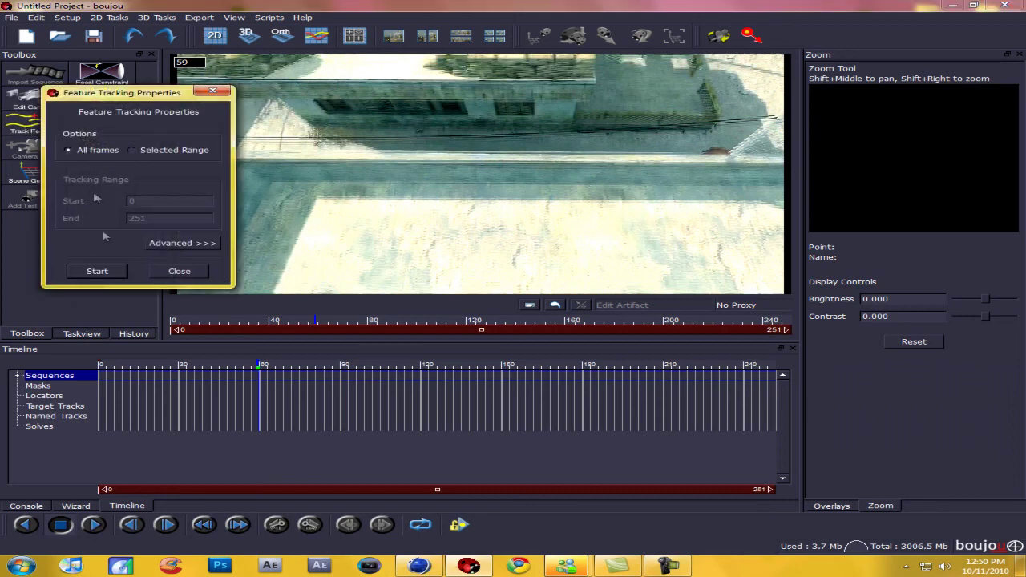
left_click(97, 272)
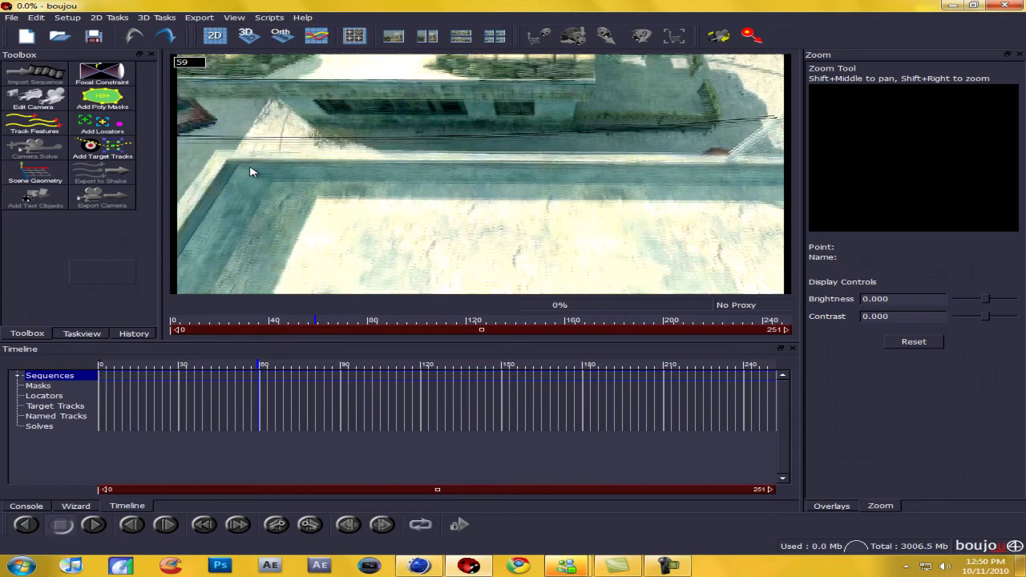
left_click(669, 567)
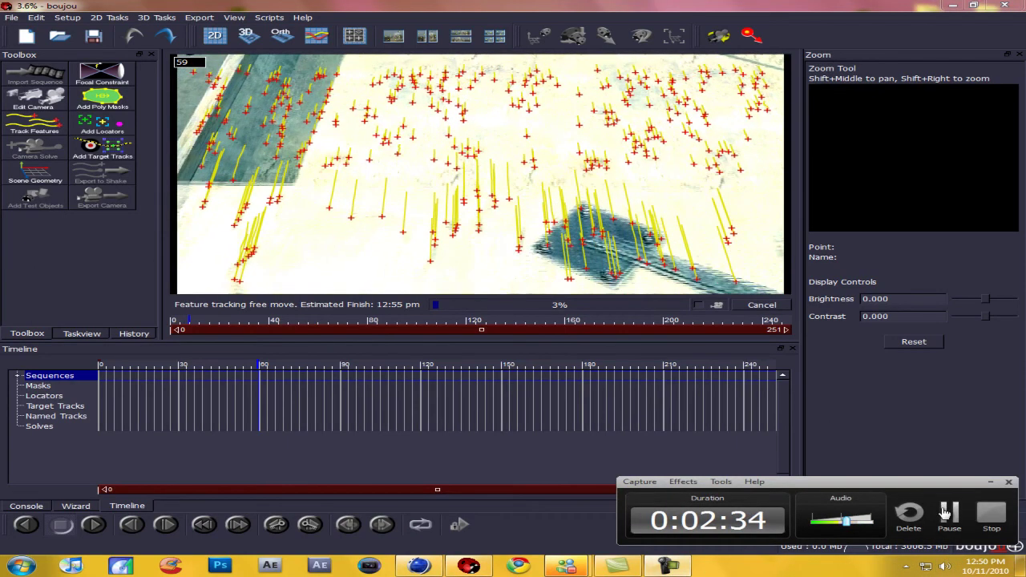
left_click(946, 513)
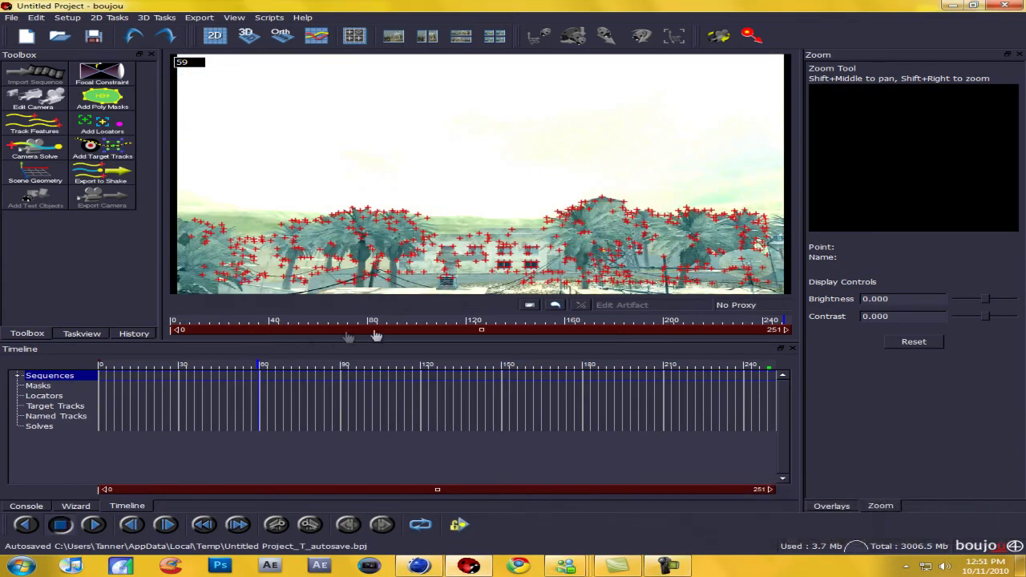
Step: Review the feature tracks at frames 144, 56 and later frames, then open Camera Solve
left_click(492, 393)
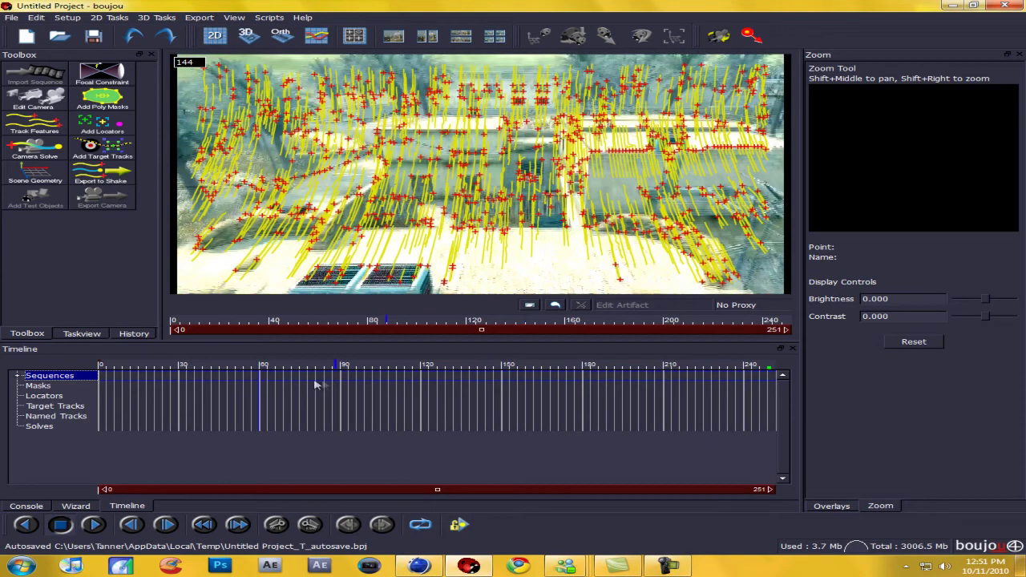
left_click(249, 387)
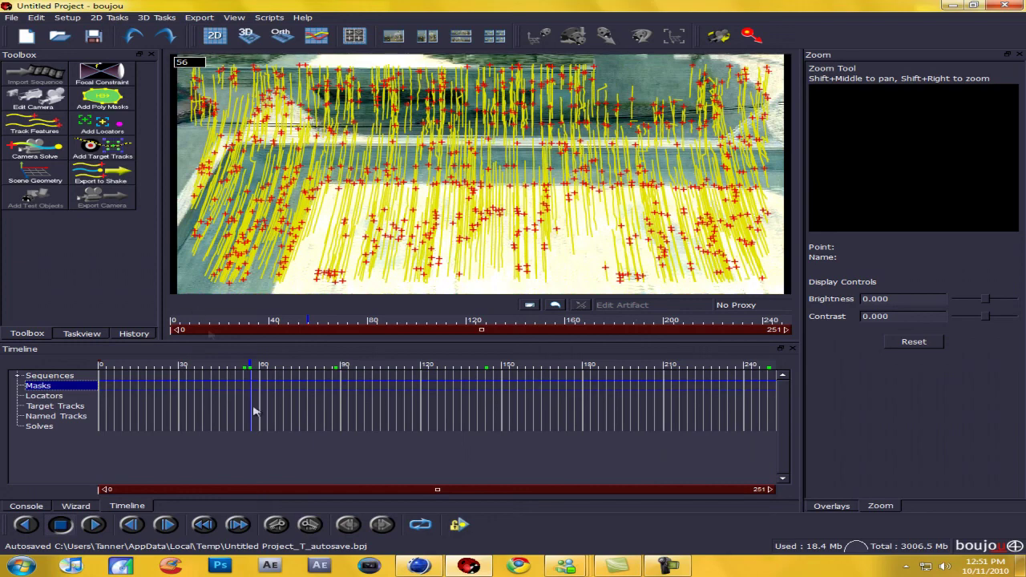
left_click(386, 396)
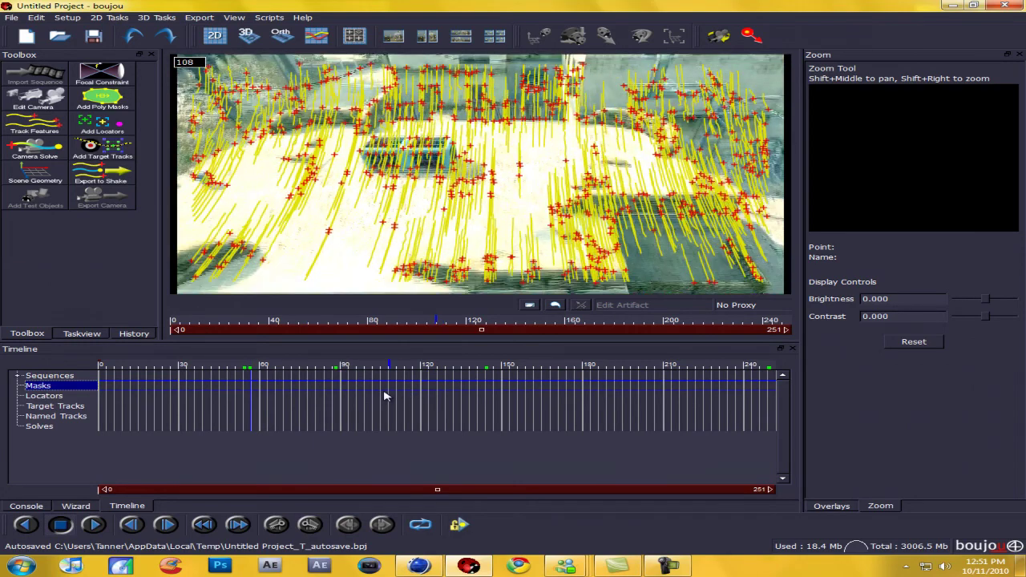
left_click(44, 395)
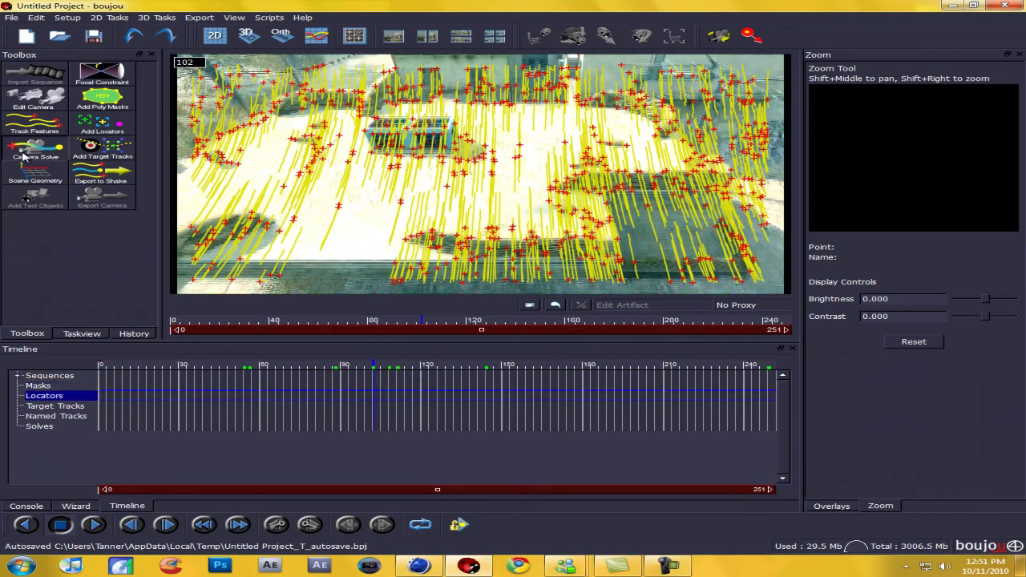
left_click(34, 147)
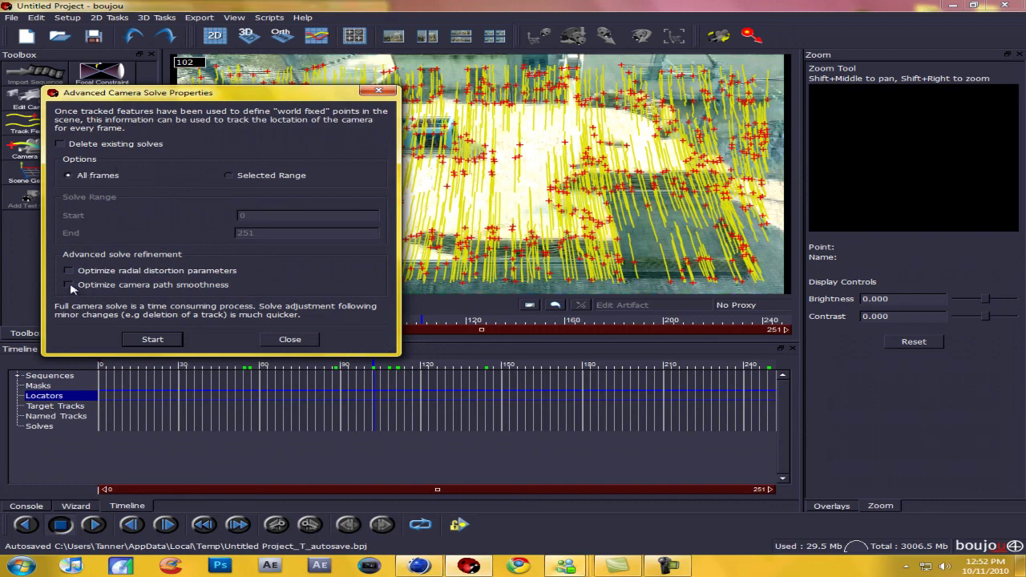
Step: Solve the camera for all frames, review Camera solve 1 on later frames, then open Scene Geometry
left_click(153, 340)
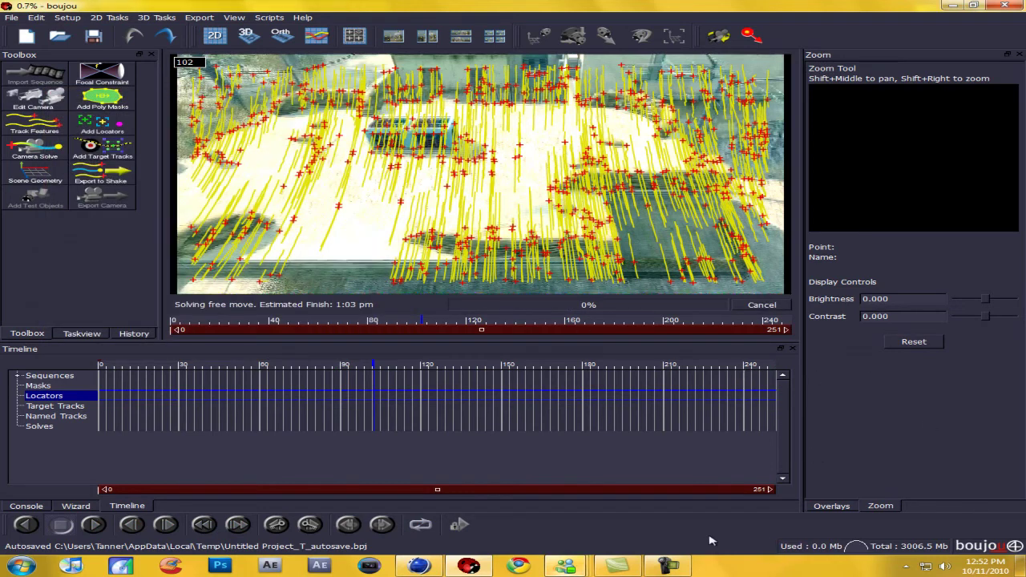
left_click(668, 566)
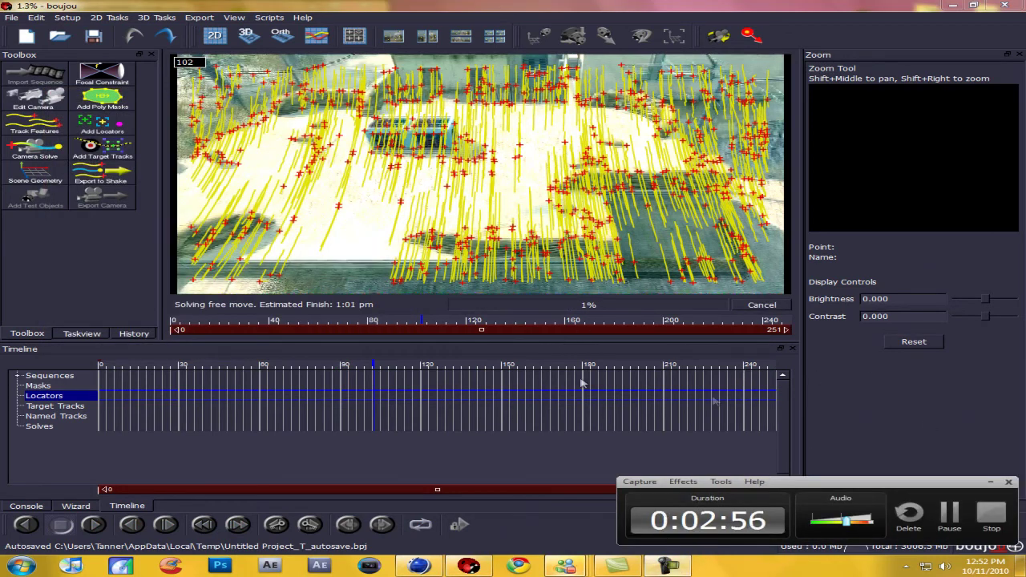
left_click(951, 519)
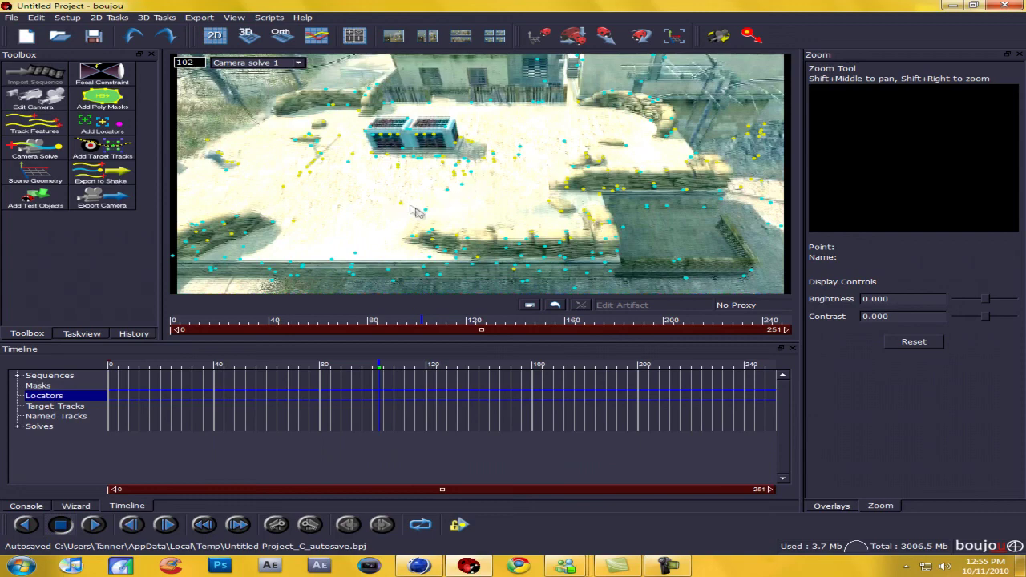
mouse_move(393, 380)
left_mouse_down()
mouse_move(541, 389)
mouse_move(332, 387)
mouse_move(412, 382)
mouse_move(393, 388)
left_mouse_up()
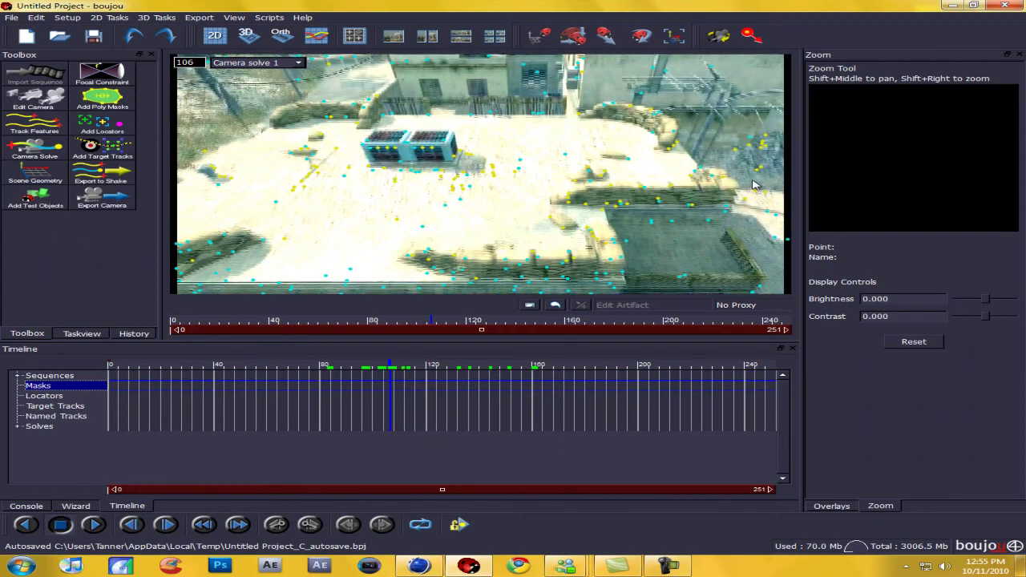
left_click(34, 175)
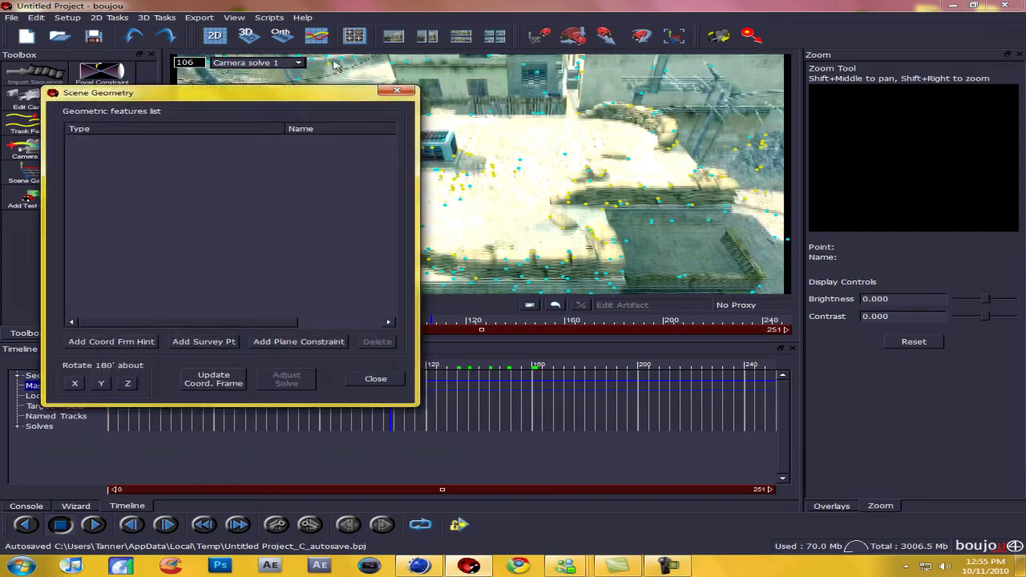
Step: Create Geometric feature 1 as a z-axis coordinate frame hint linked to two selected tracks
left_click_drag(269, 95, 976, 95)
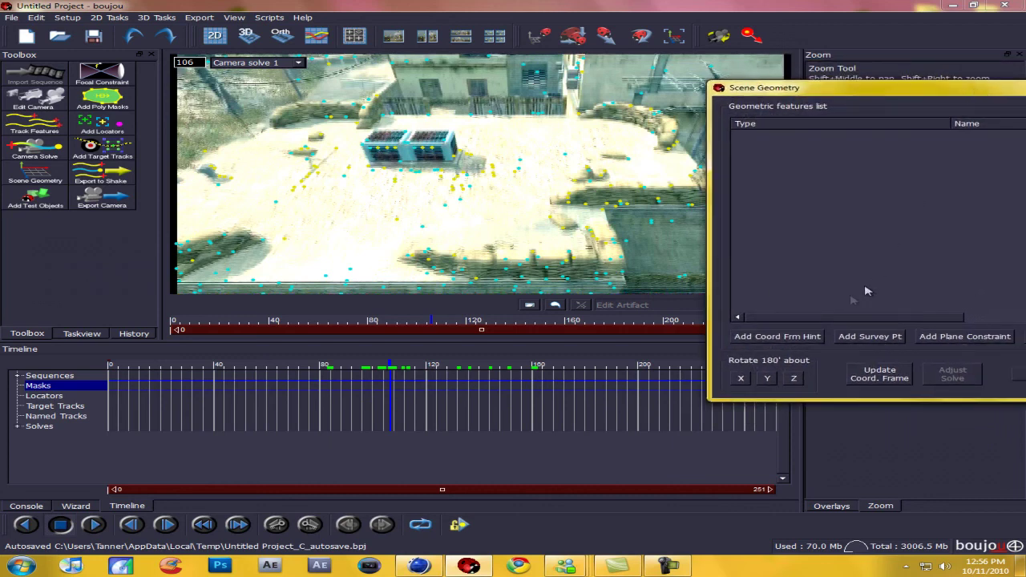
left_click(805, 338)
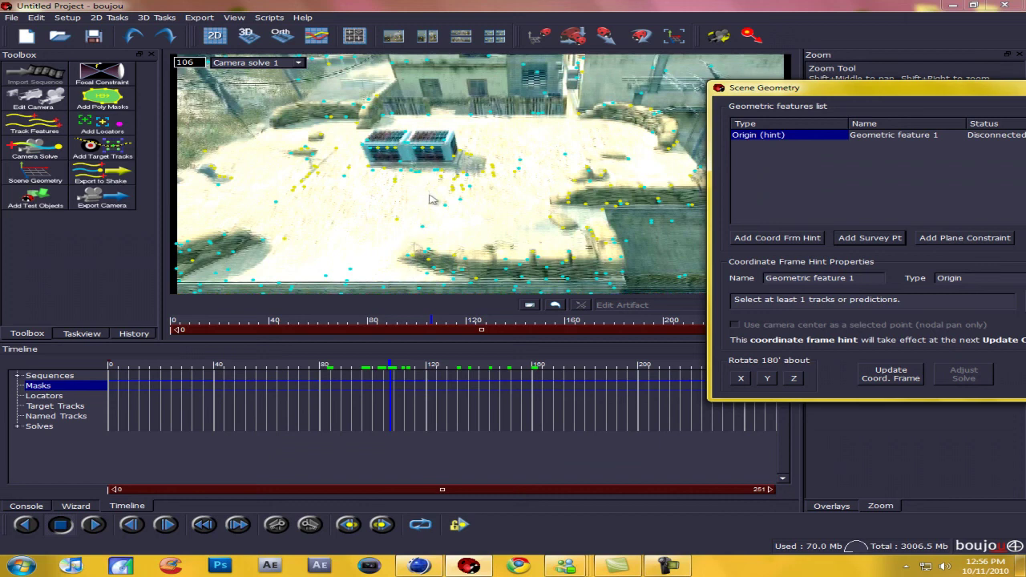
left_click(399, 223)
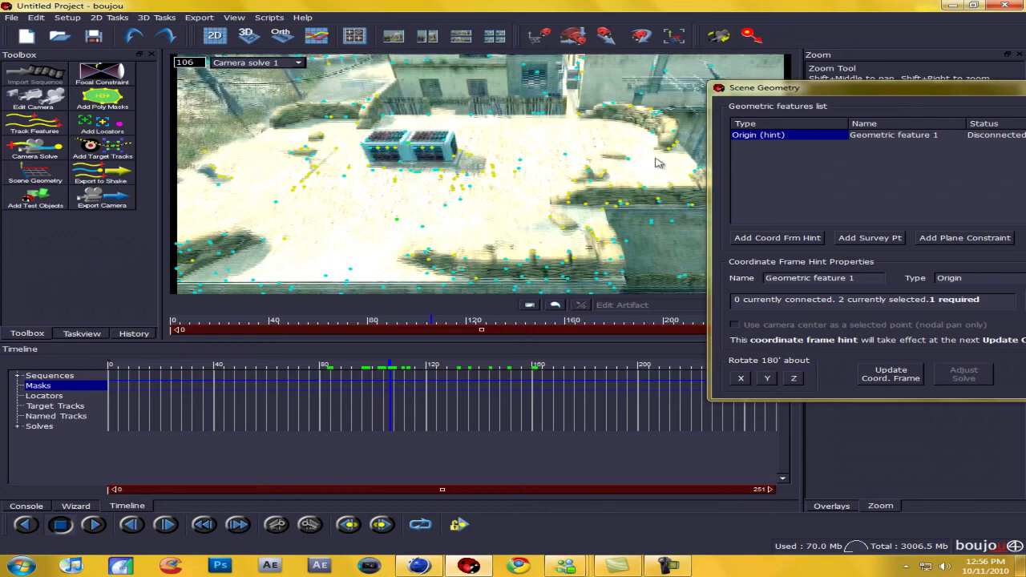
left_click_drag(764, 94, 611, 98)
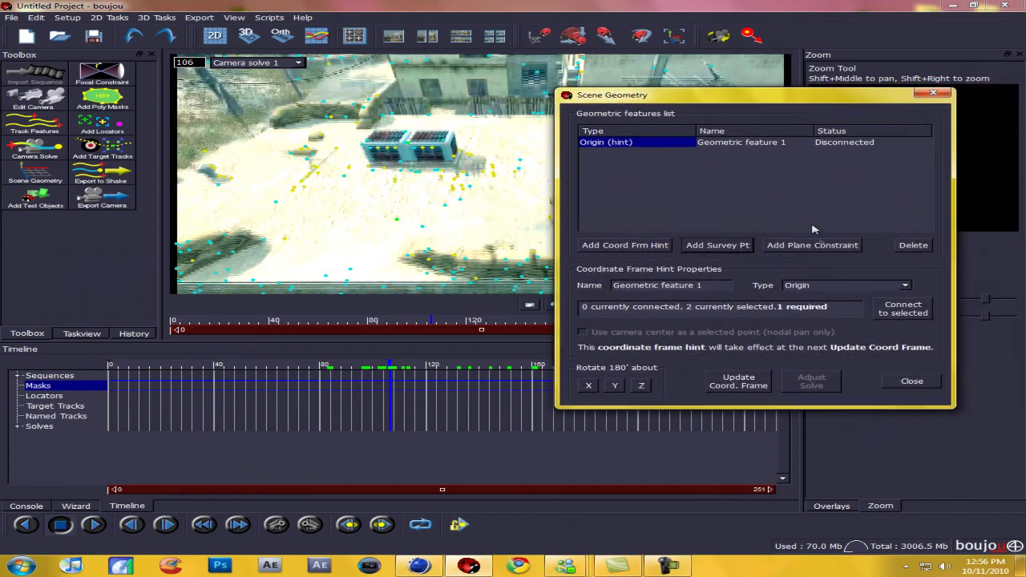
left_click(808, 286)
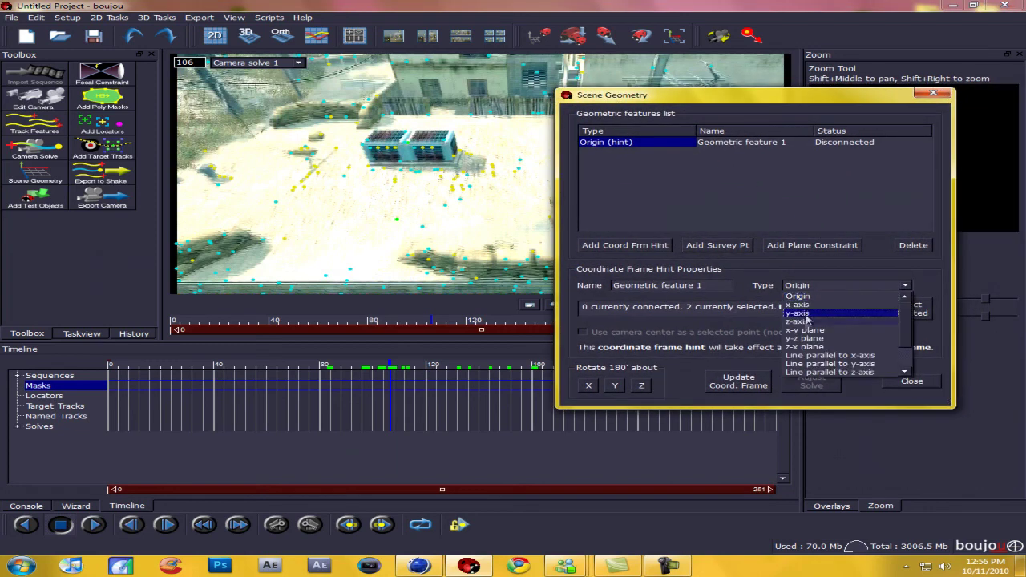
left_click(804, 329)
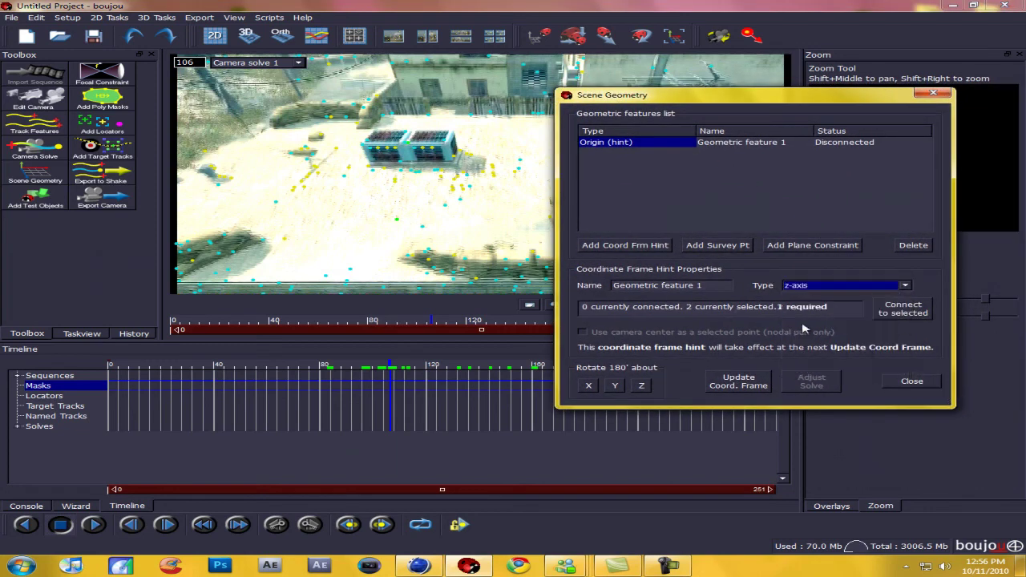
left_click(904, 310)
left_click_drag(763, 101, 966, 106)
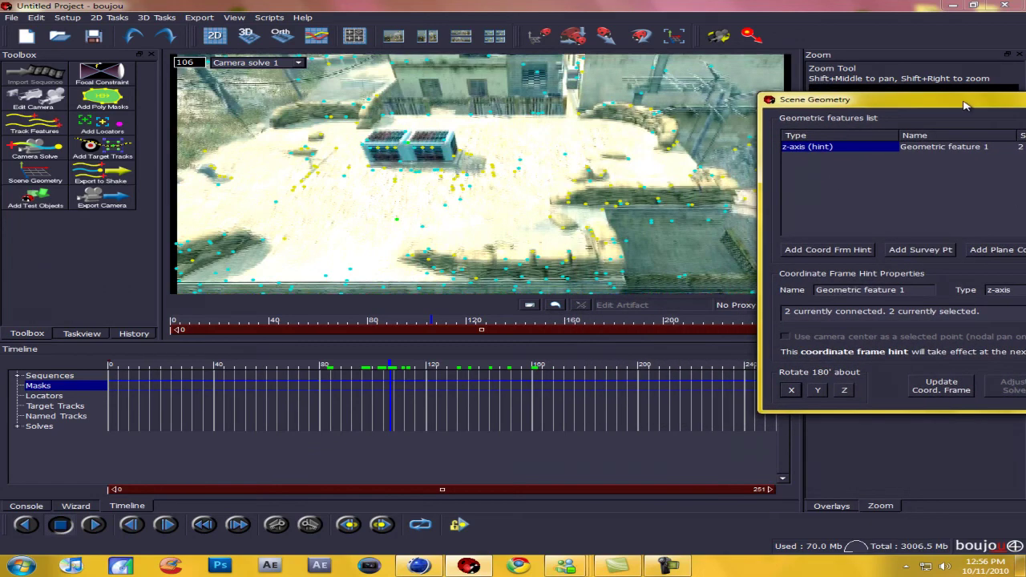
Step: Make Geometric feature 2 an x-axis hint on two tracks, then add Geometric feature 3
left_click(841, 250)
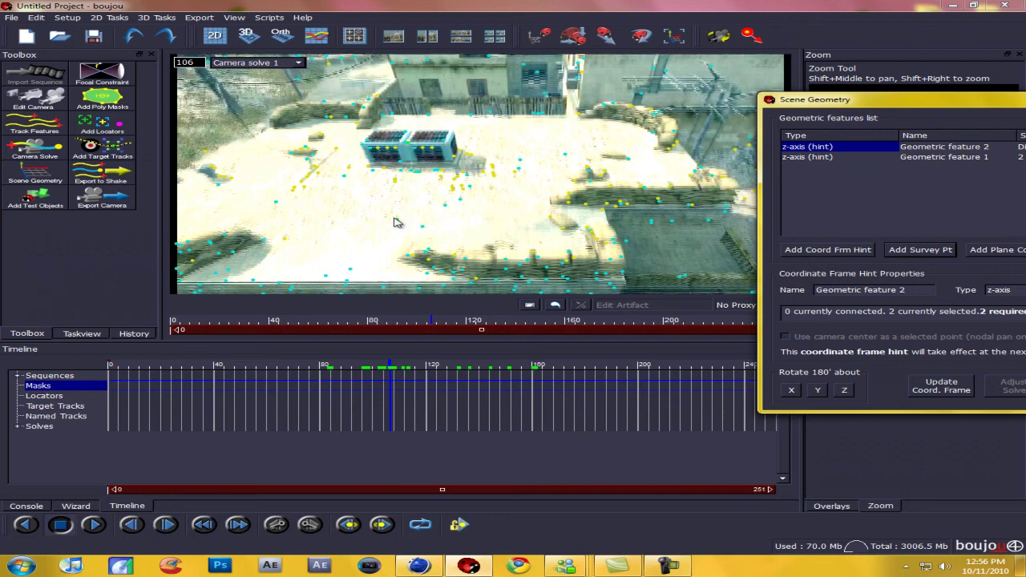
left_click(300, 187)
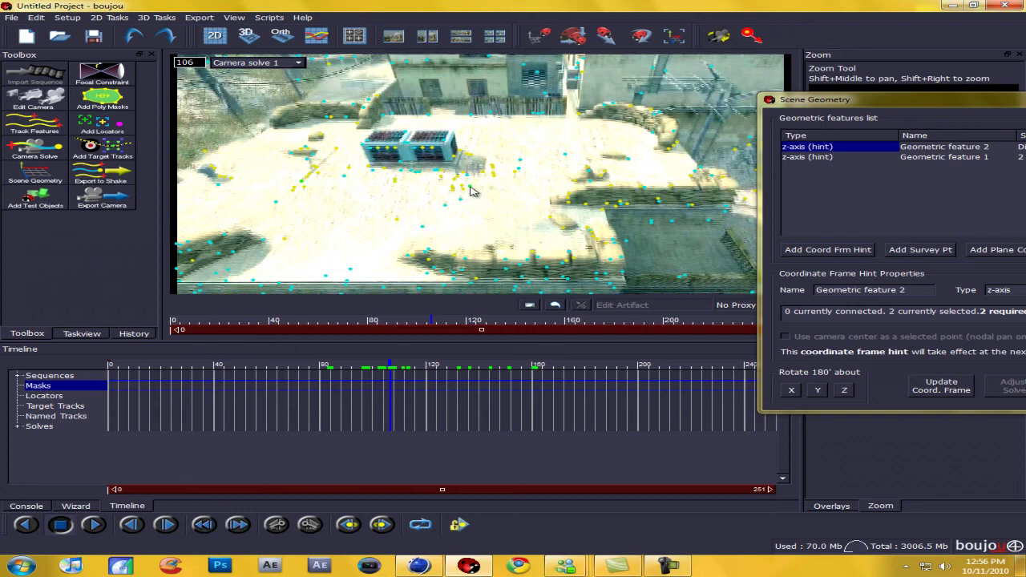
left_click_drag(852, 105, 663, 95)
left_click(872, 280)
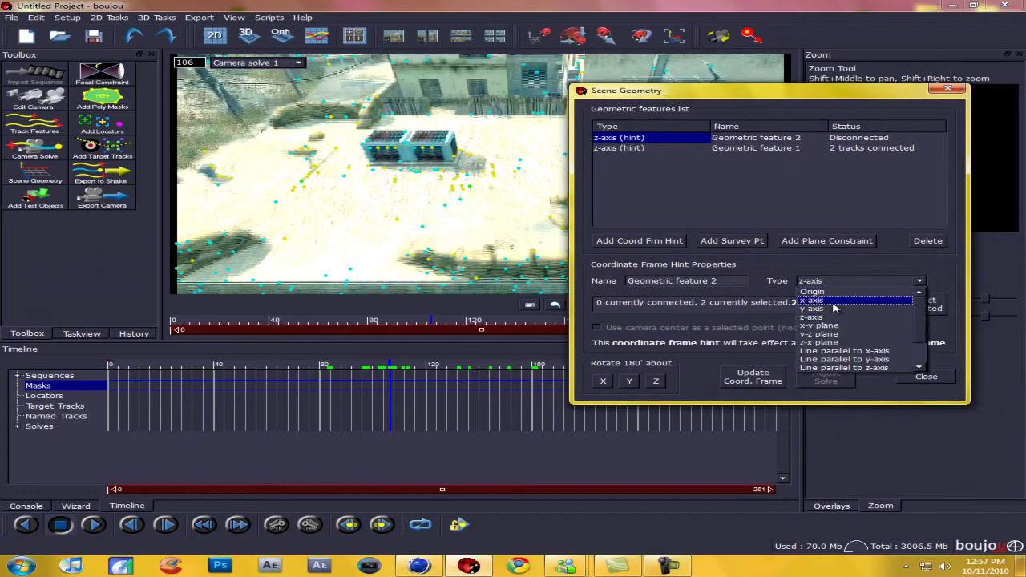
left_click(829, 303)
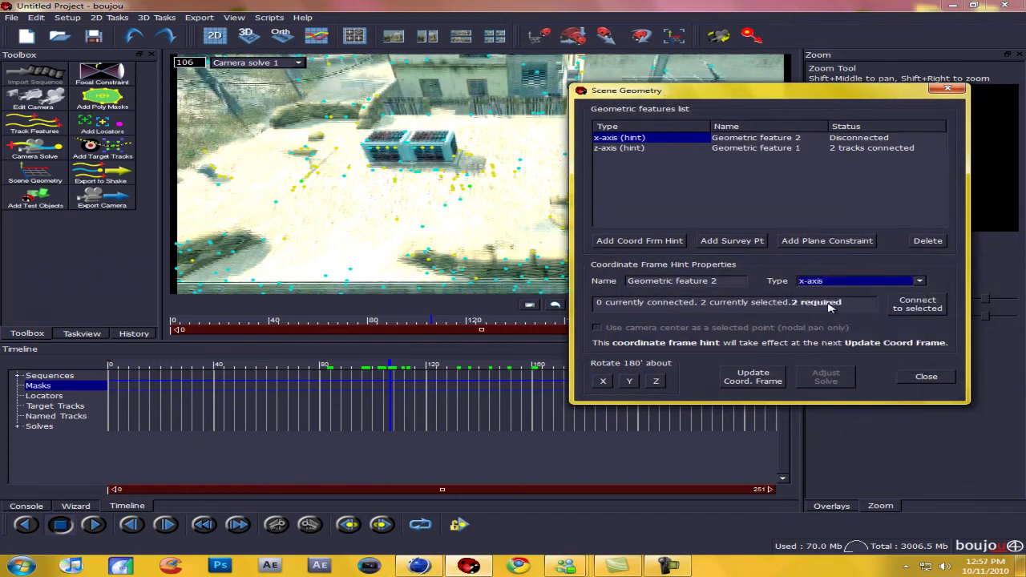
left_click(919, 305)
left_click_drag(720, 92, 840, 101)
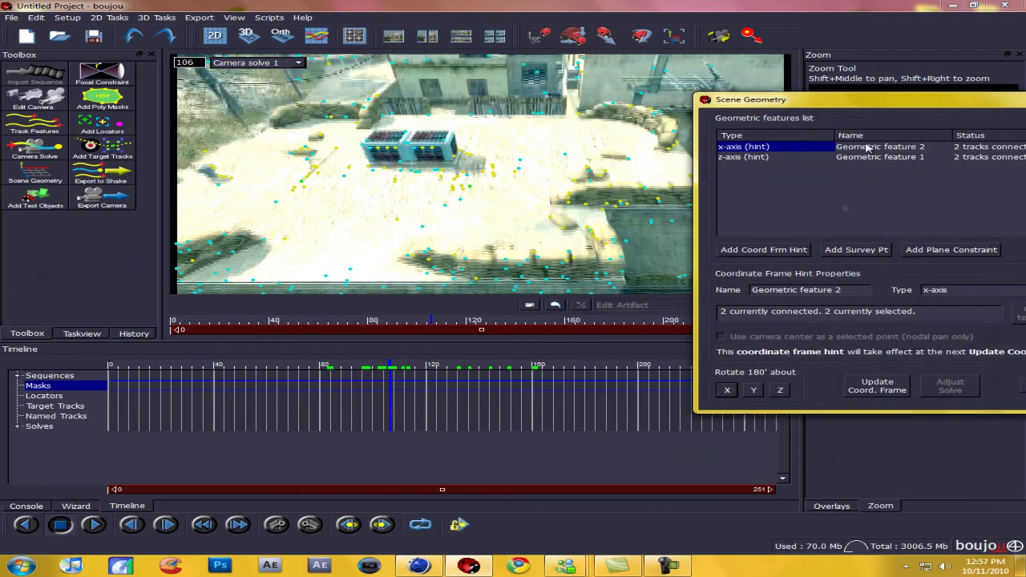
left_click(768, 252)
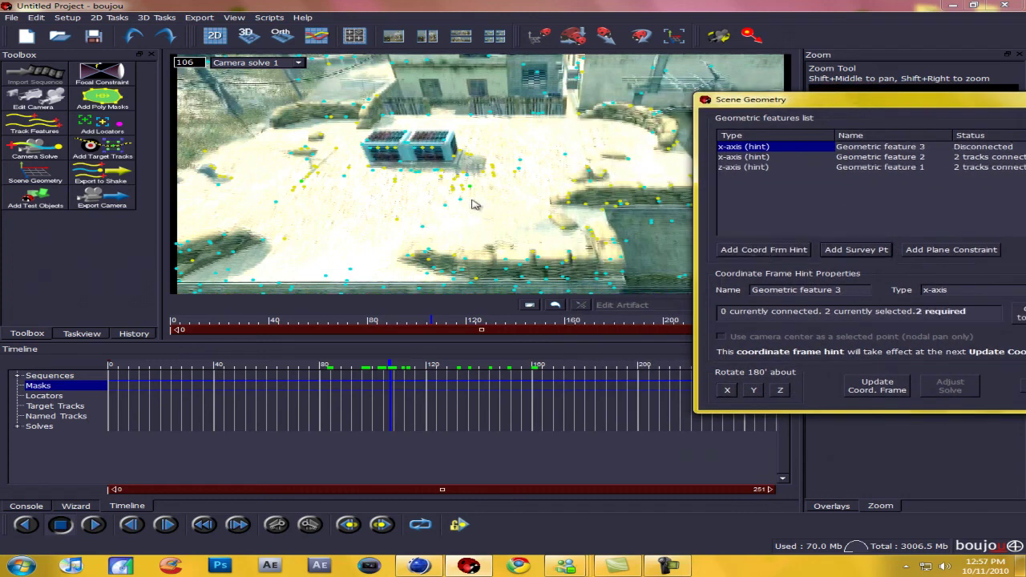
Step: Set Geometric feature 3 as an Origin hint on one track, update the coordinate frame, and close
left_click(754, 158)
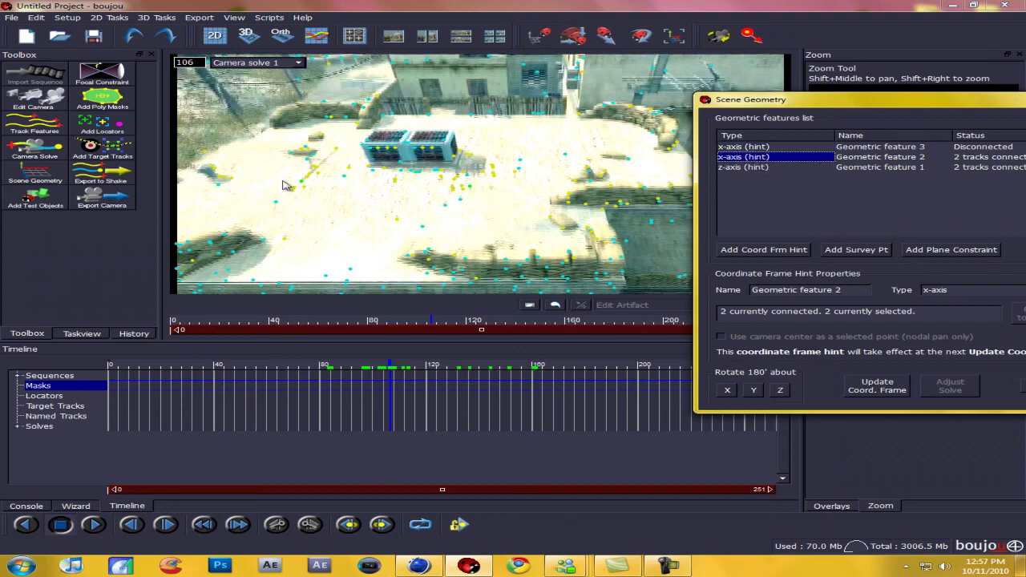
left_click(781, 167)
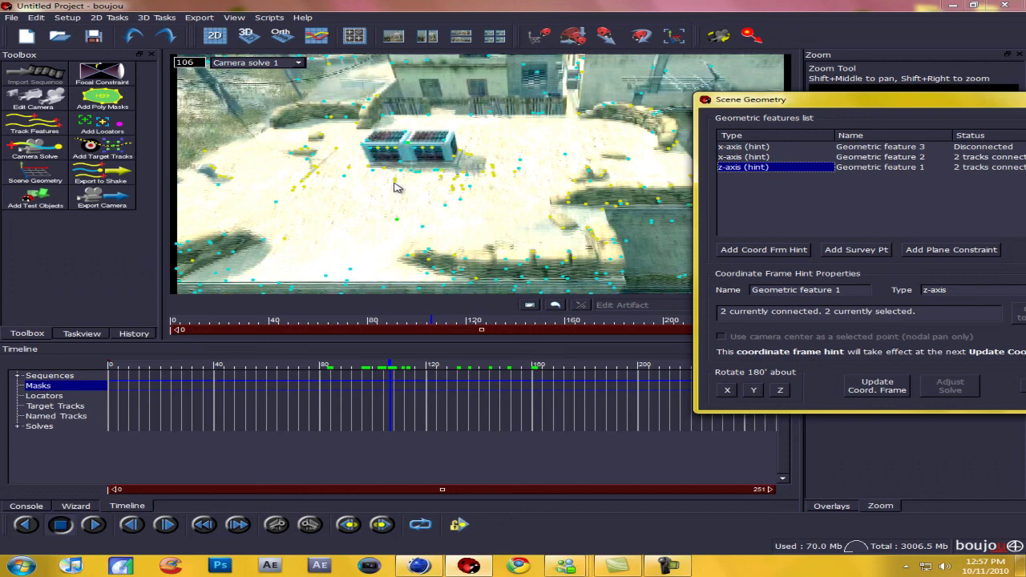
left_click(745, 148)
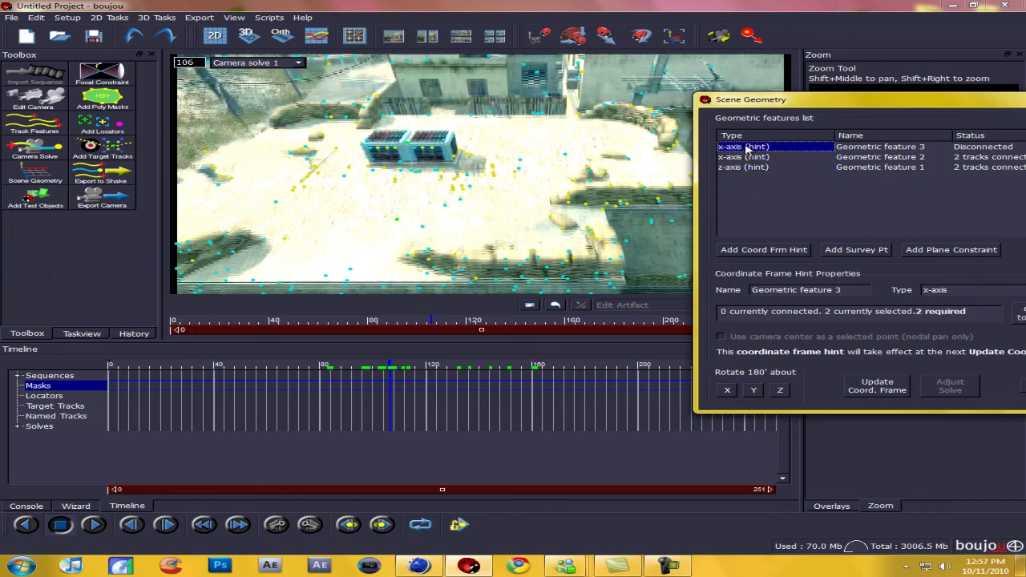
left_click(398, 188)
left_click_drag(820, 109, 588, 102)
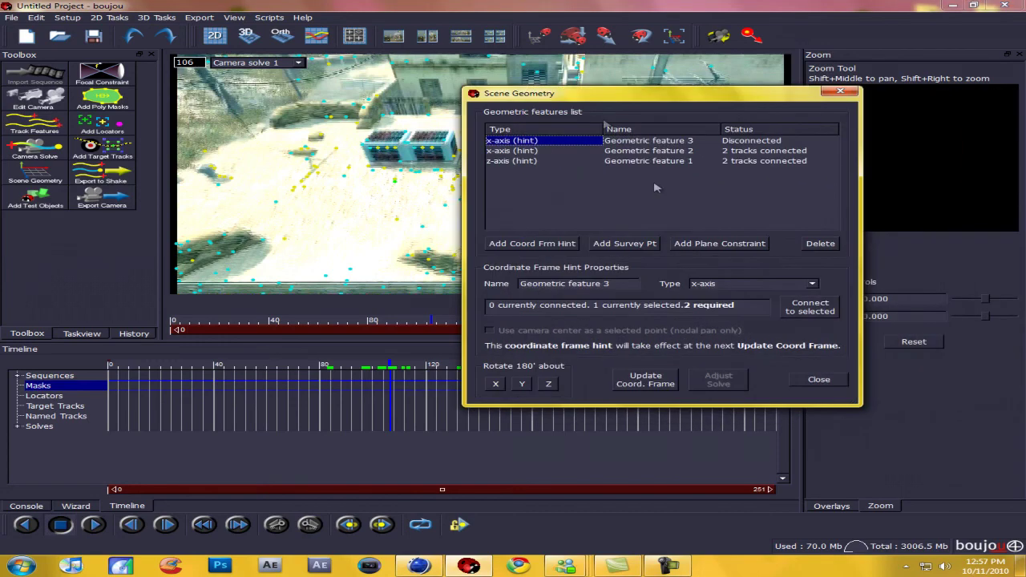
left_click(732, 285)
left_click(720, 295)
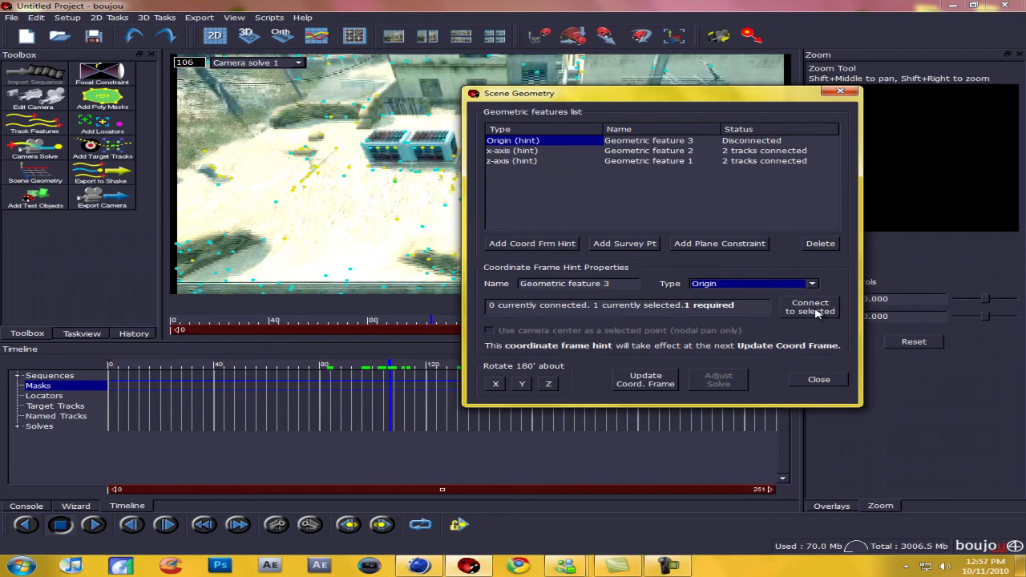
left_click(813, 309)
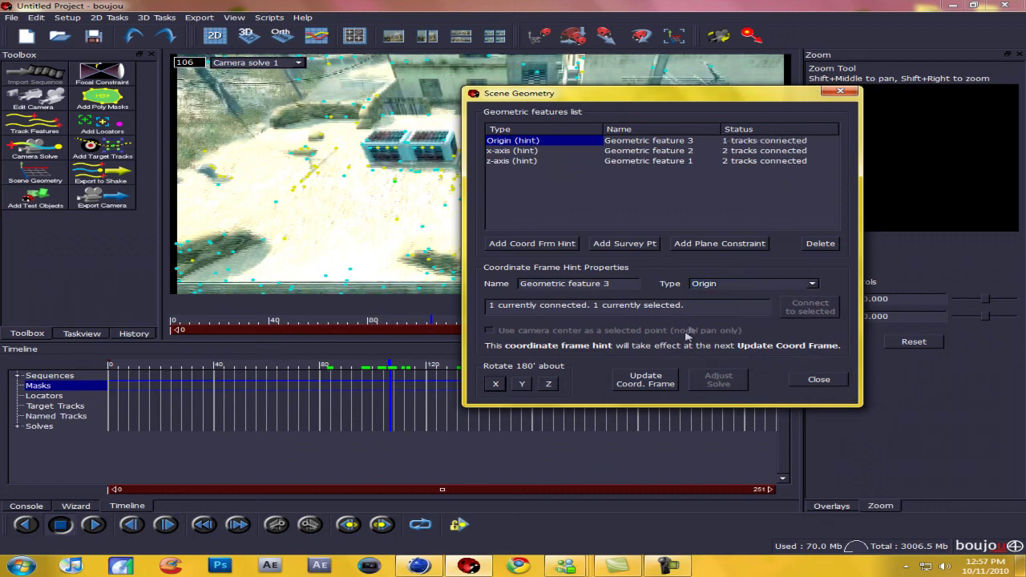
left_click(642, 384)
left_click(819, 379)
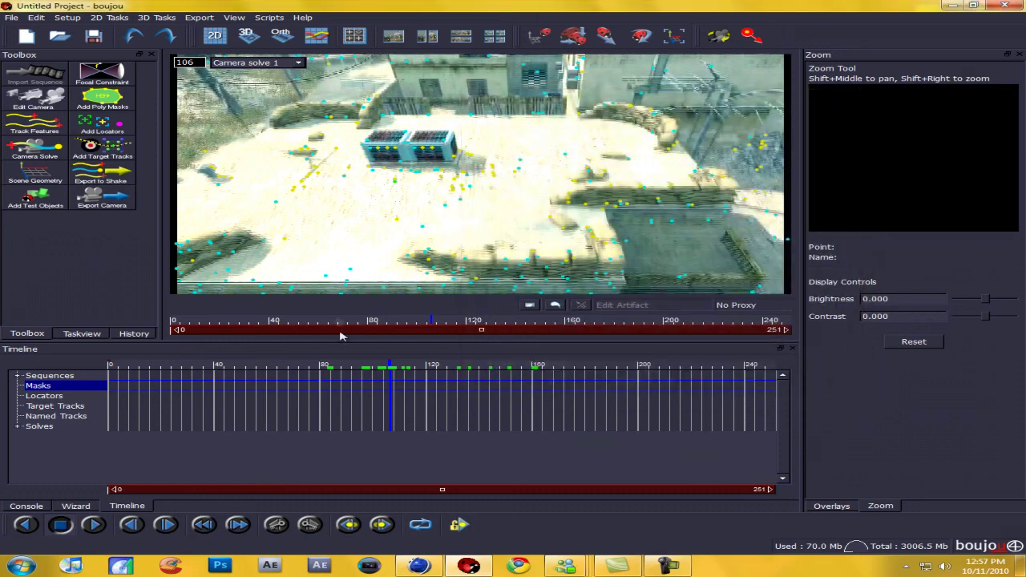
Step: Start a Cinema 4D camera solve export targeting the Desktop/BLARGH folder
left_click(202, 19)
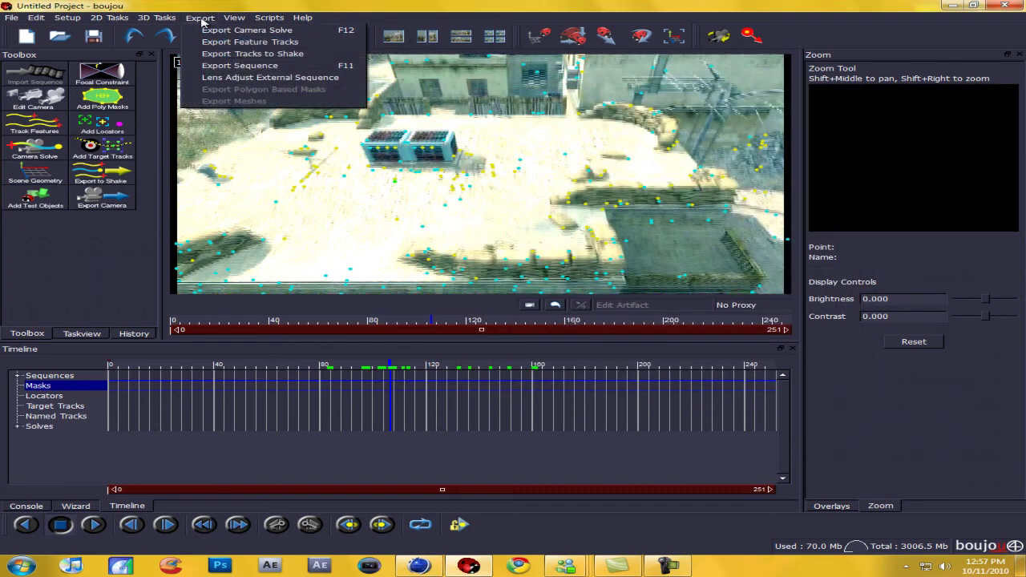
left_click(215, 32)
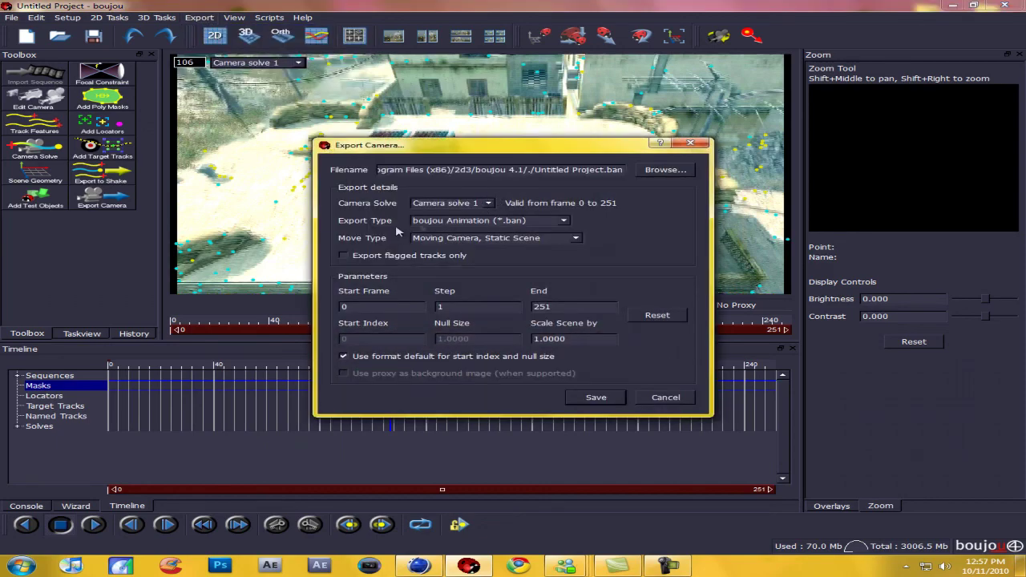
left_click(494, 221)
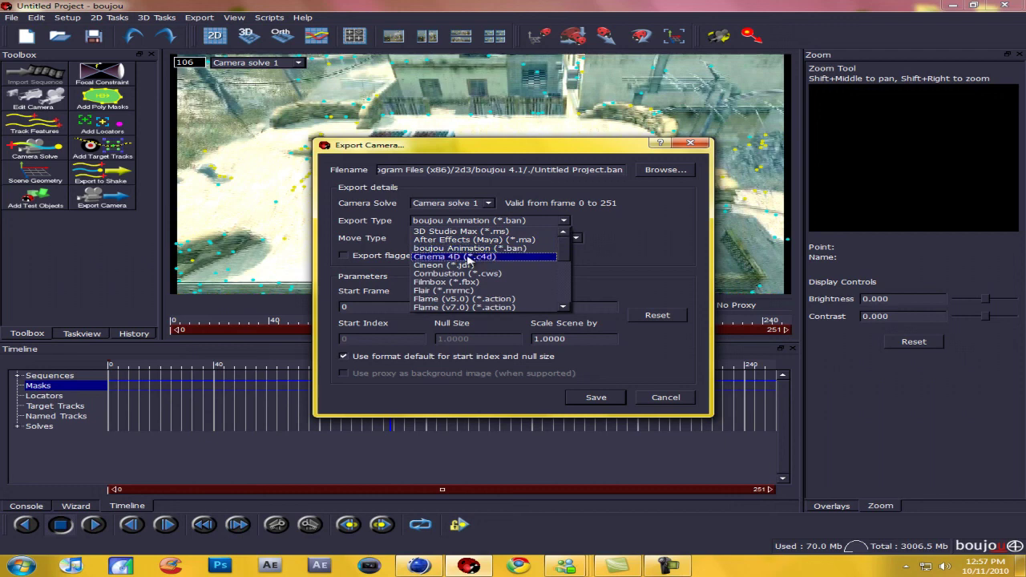
left_click(469, 258)
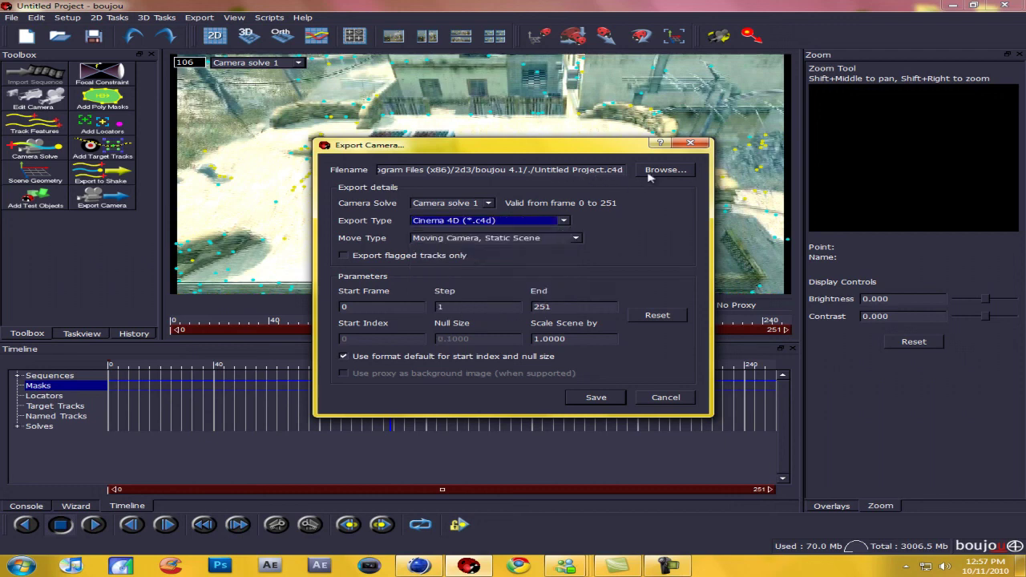
left_click(662, 170)
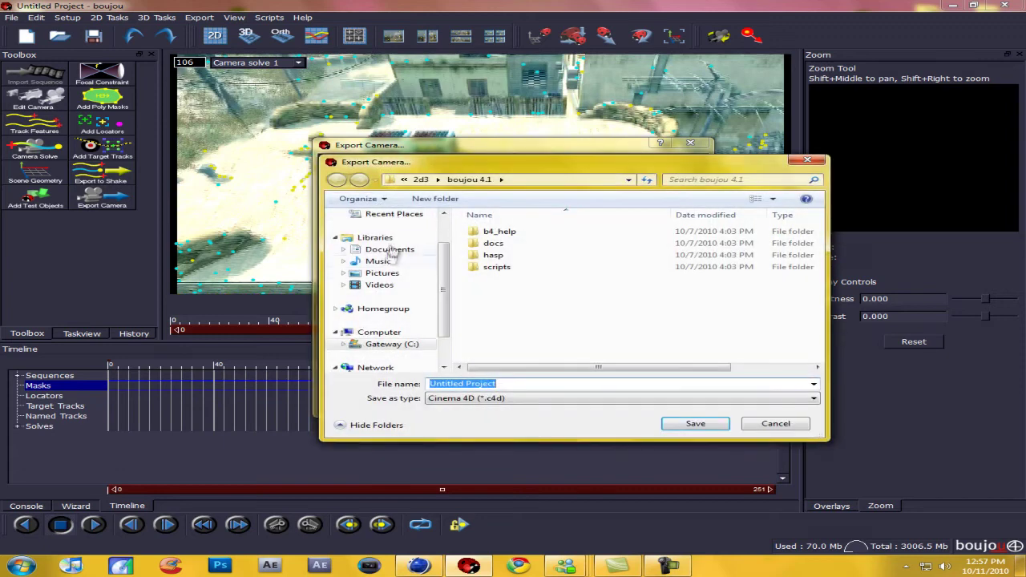
left_click_drag(442, 295, 439, 265)
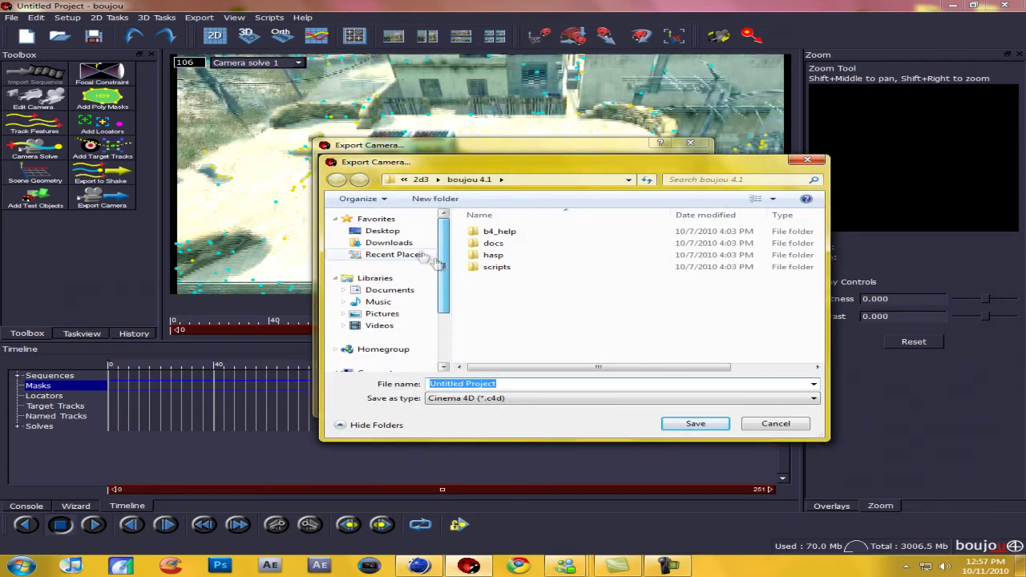
left_click(377, 231)
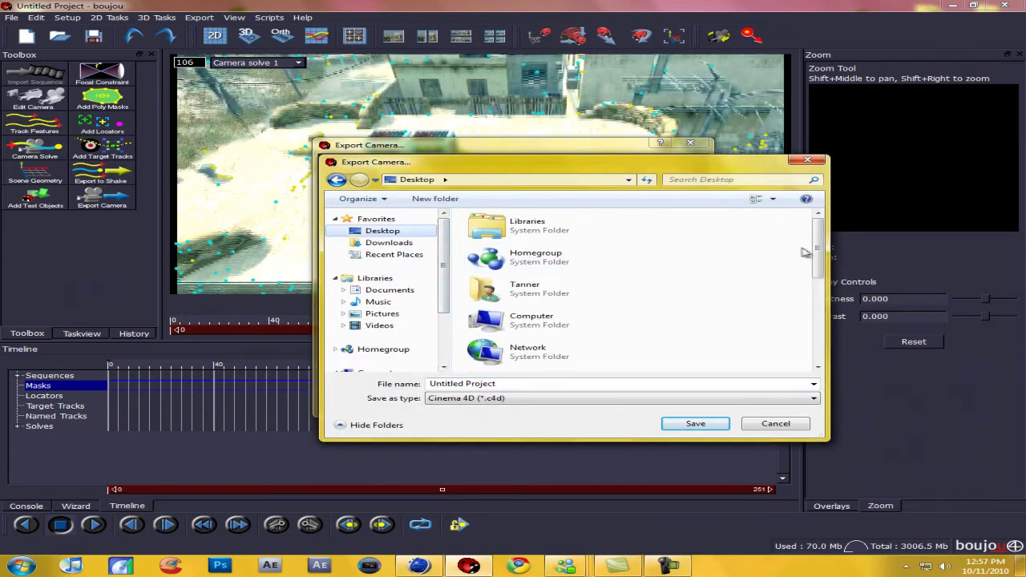
scroll(657, 273, "down", 3)
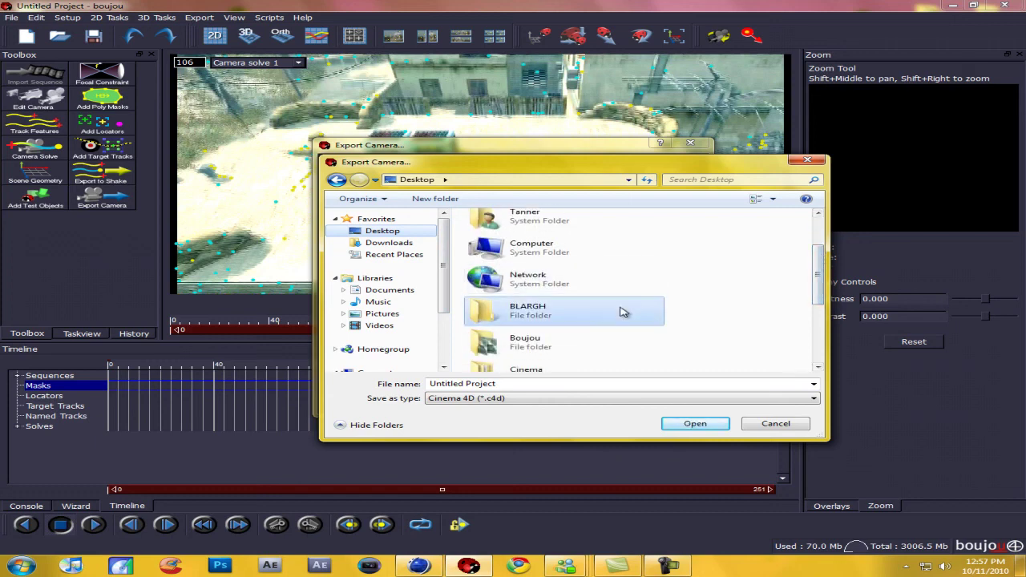
double_click(624, 311)
Step: Name the export 'Camera Solve', scale the scene by 100, and save
left_click(522, 383)
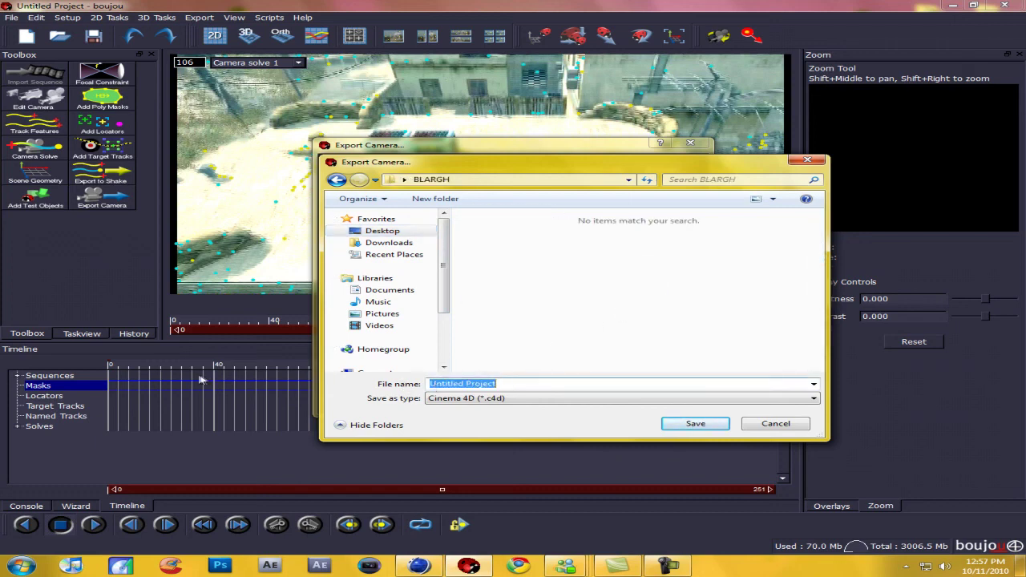
type("Camera Sol")
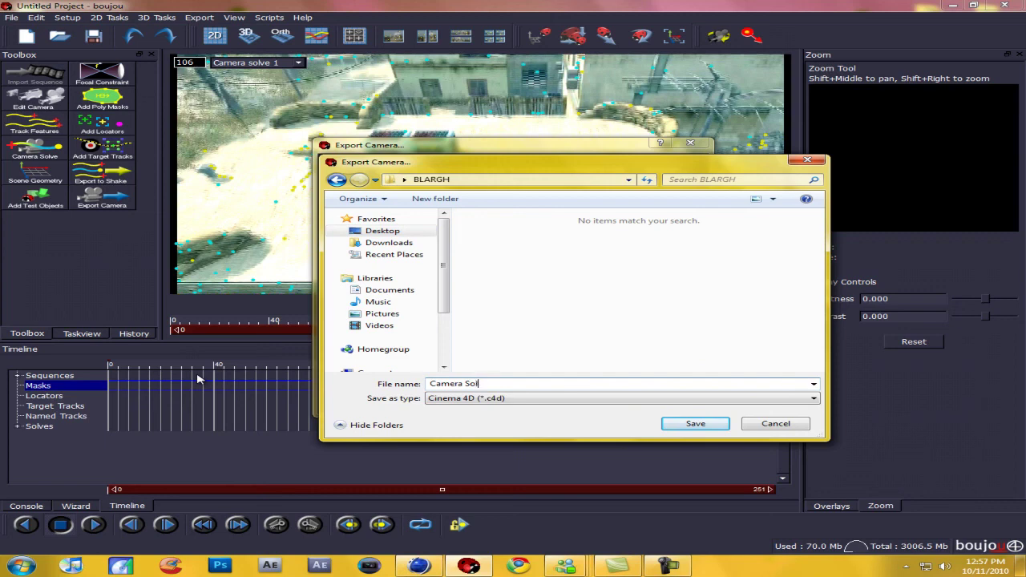
type("ve")
key("Return")
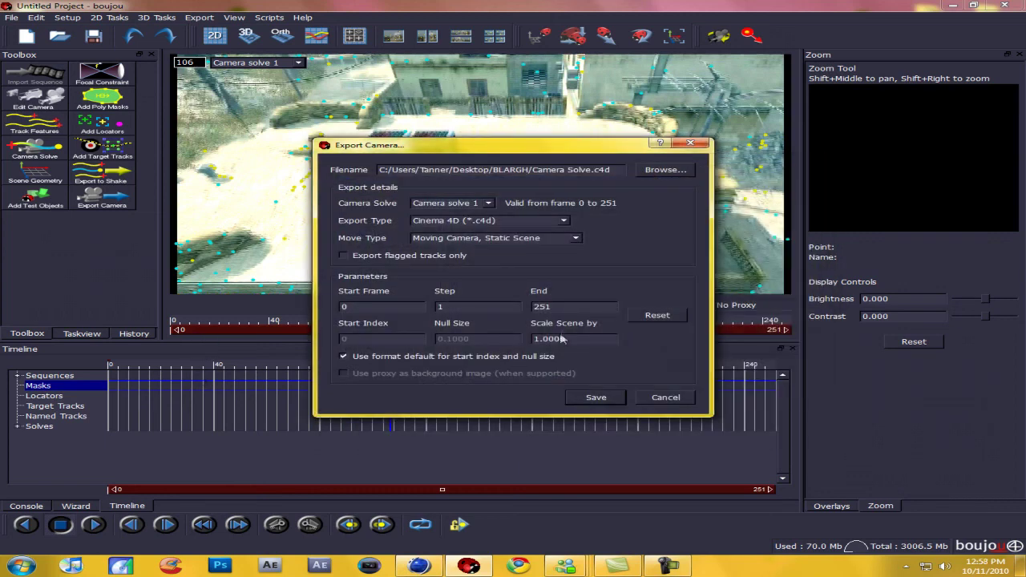
left_click_drag(577, 342, 496, 326)
type("100")
left_click(594, 397)
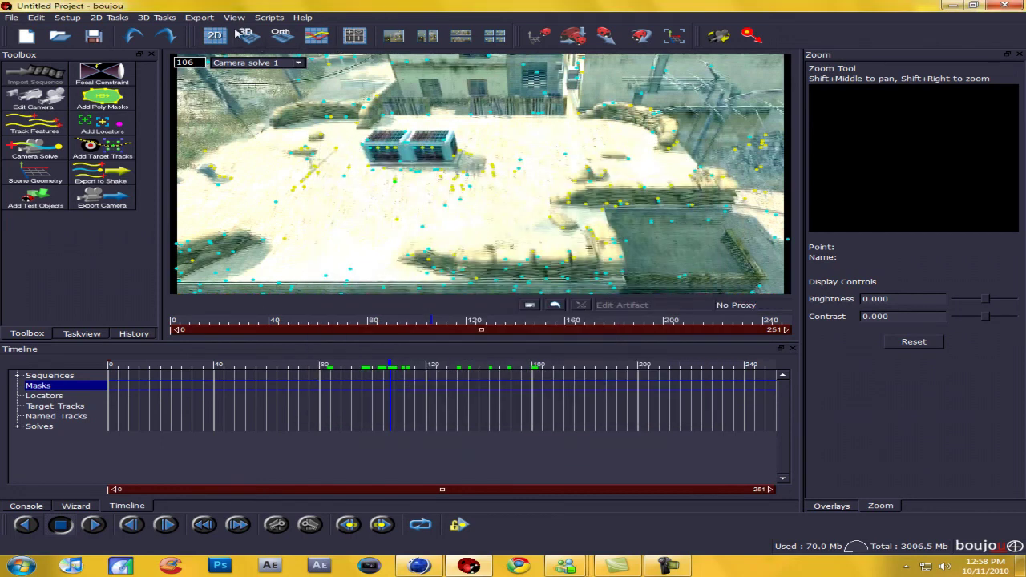
Step: Set the footage sequence export to save as 'Video' in the BLARGH folder
left_click(208, 17)
left_click(232, 68)
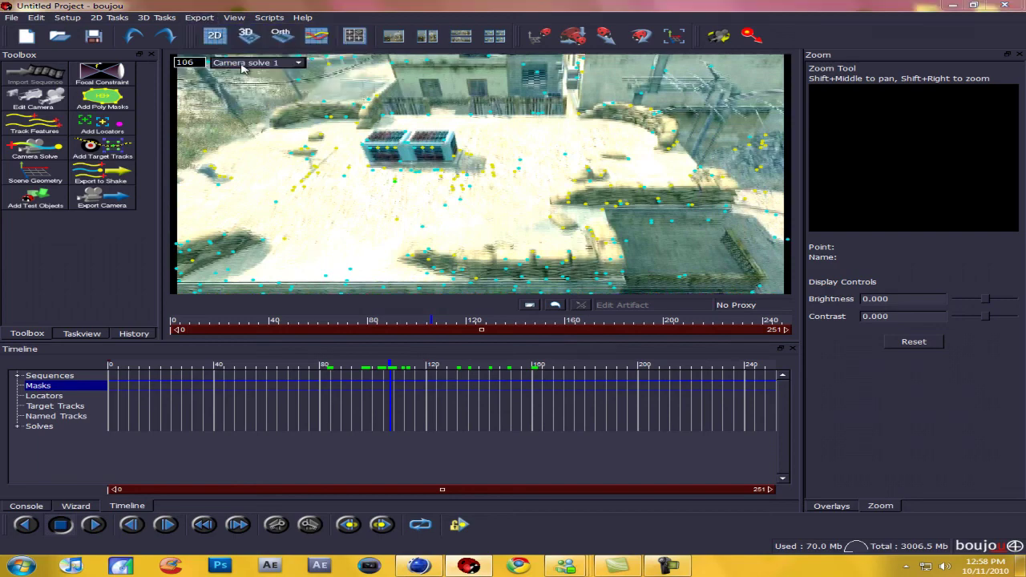
left_click(651, 168)
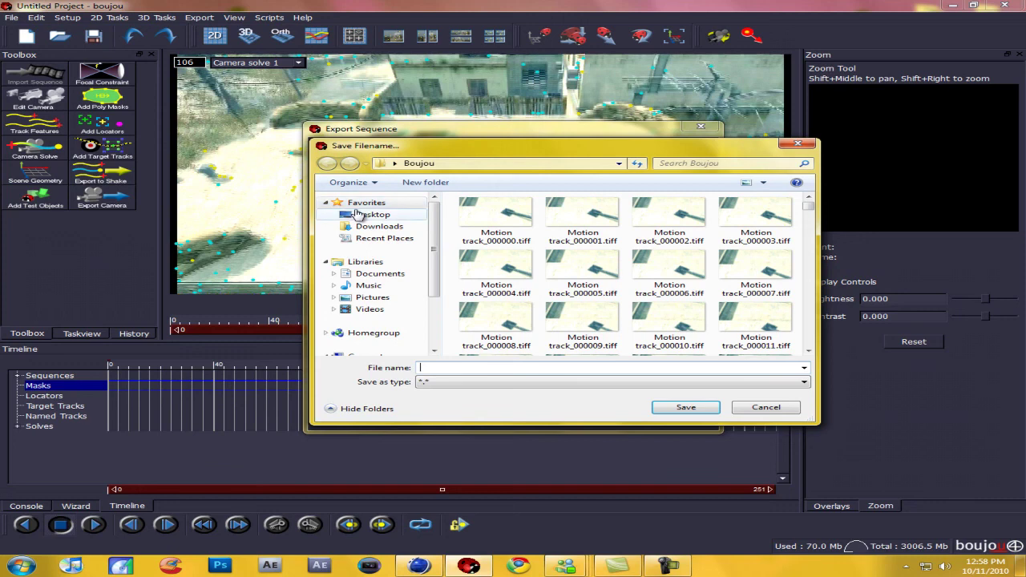
left_click(357, 213)
scroll(575, 273, "down", 3)
double_click(575, 273)
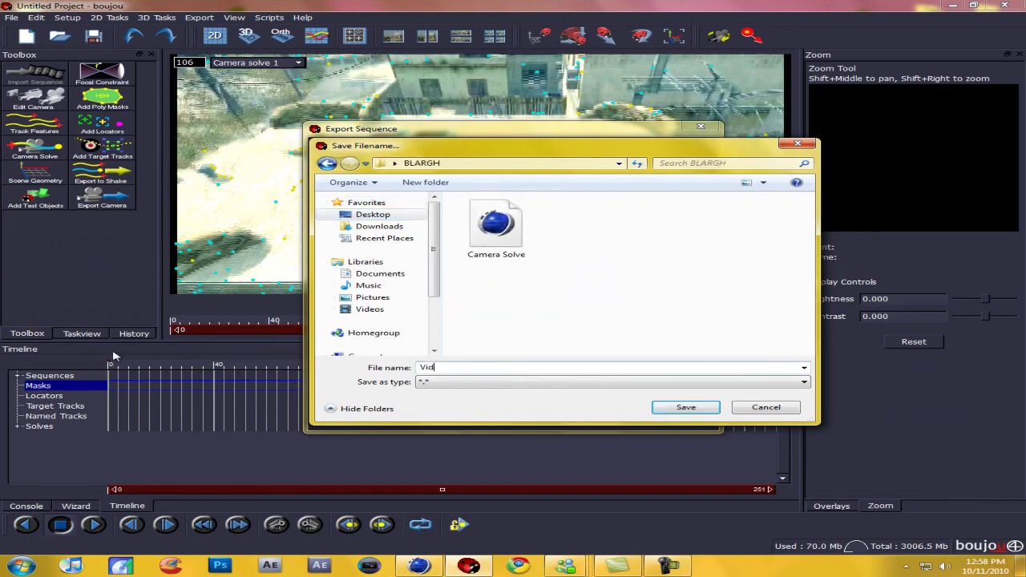
type("Video")
left_click(685, 407)
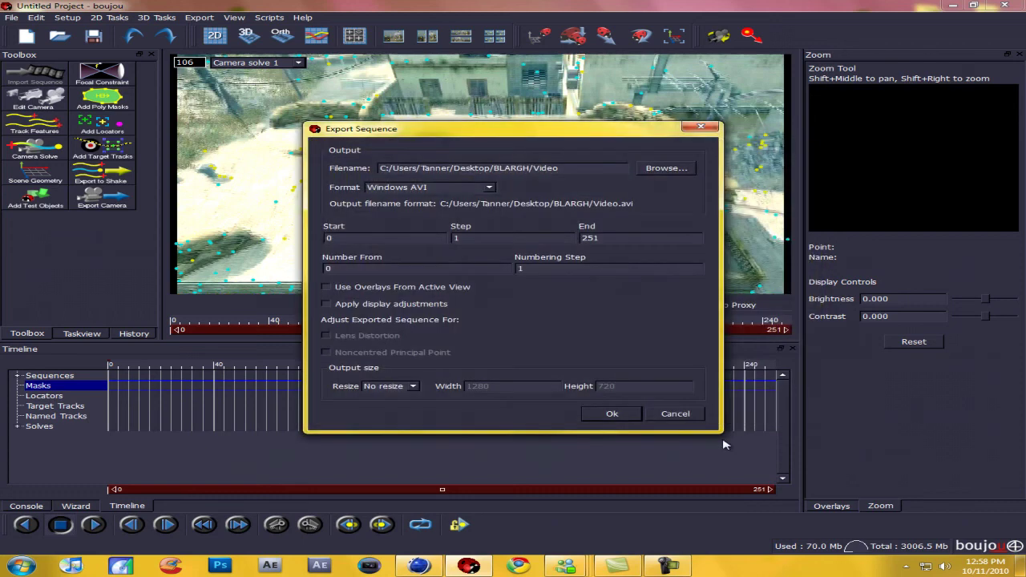
Step: Export the Video AVI without alpha, then quit boujou
left_click(612, 414)
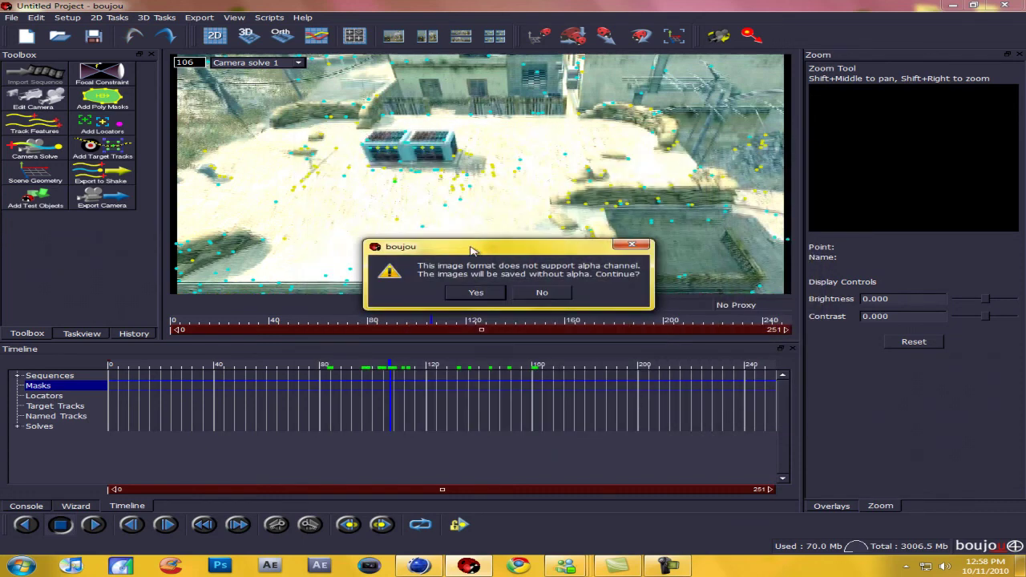
left_click(477, 293)
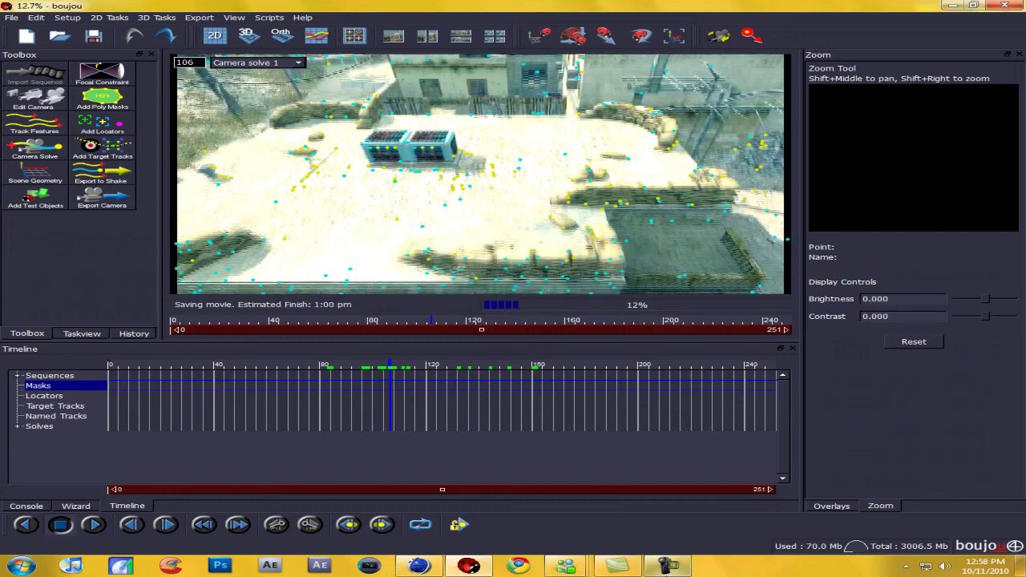
left_click(668, 565)
left_click(991, 517)
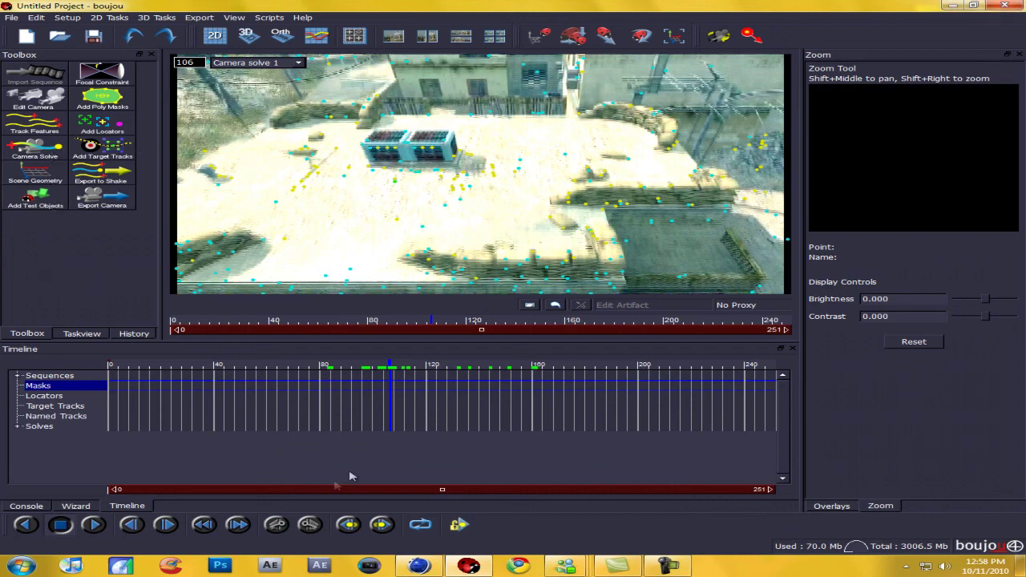
left_click(1006, 5)
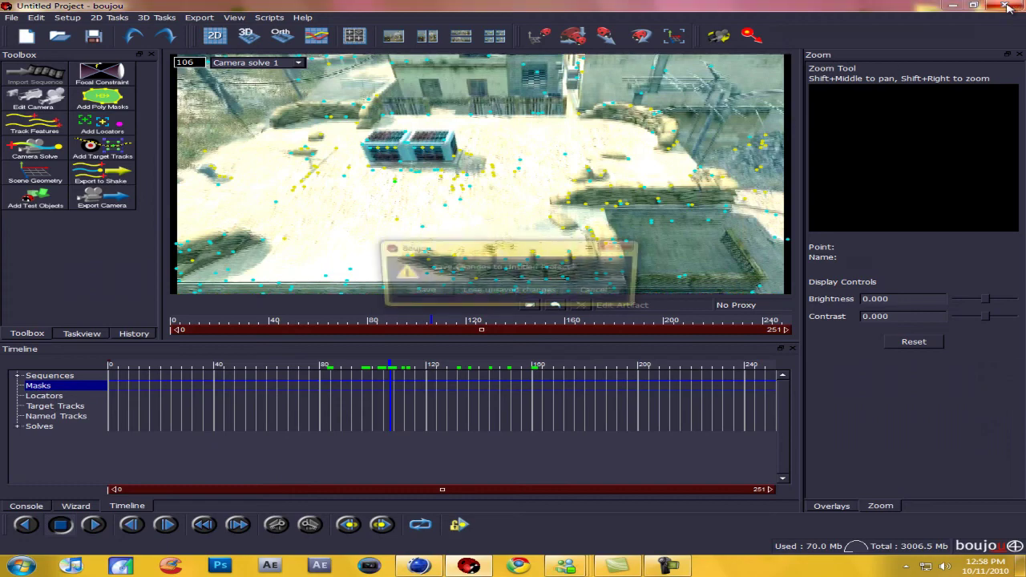
Step: Discard boujou's unsaved changes, minimize Messenger, and bring Cinema 4D to the front
left_click(507, 293)
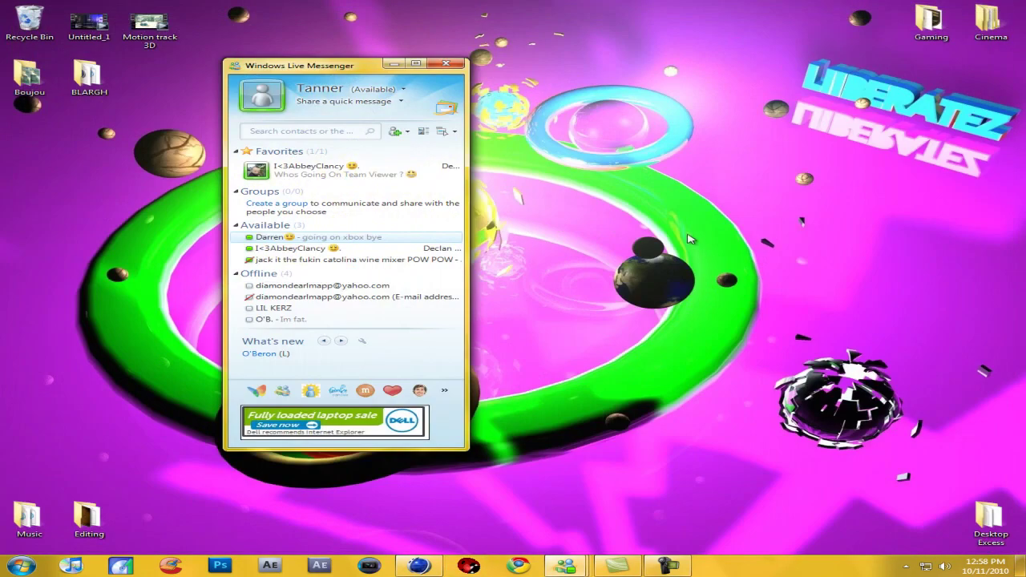
left_click(394, 65)
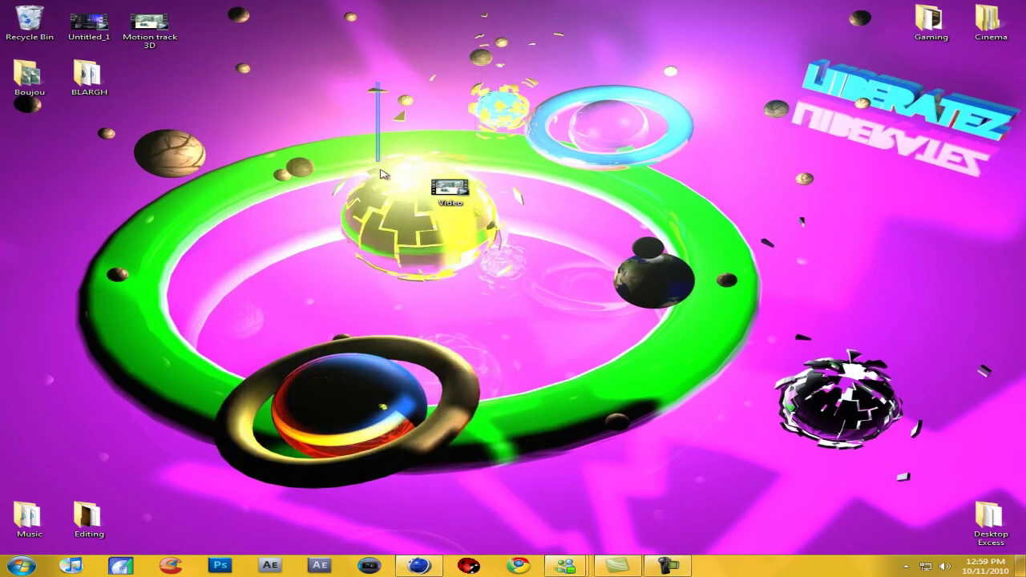
left_click(418, 565)
left_click(13, 18)
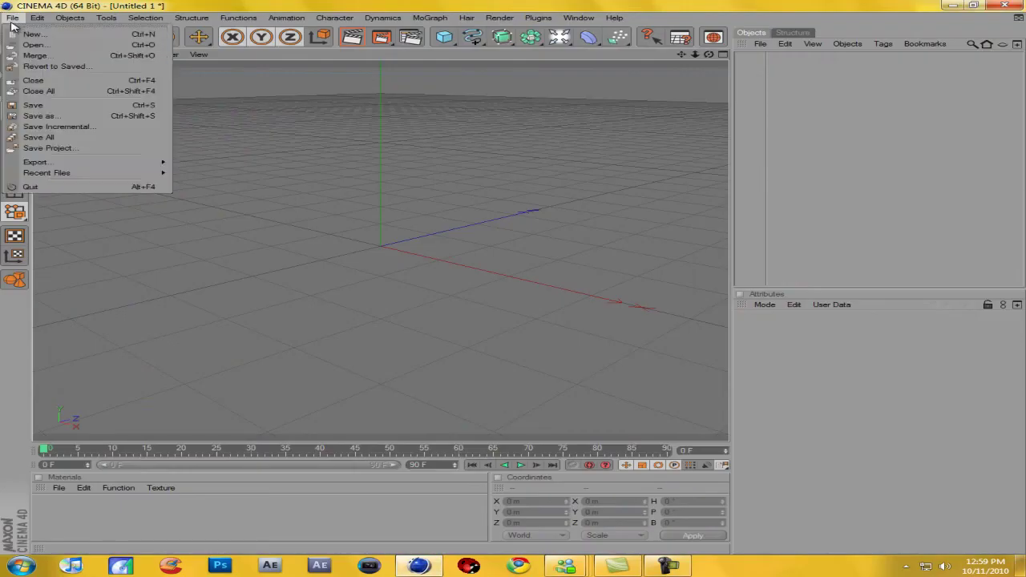
Step: Open Camera Solve.c4d in Cinema 4D to load the tracked points and top_null
left_click(31, 44)
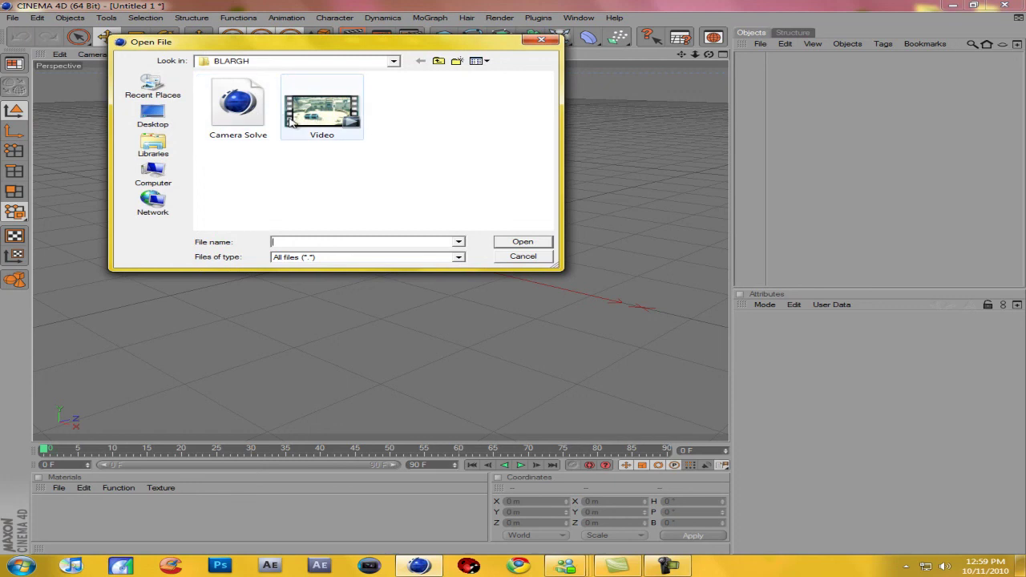
left_click(256, 113)
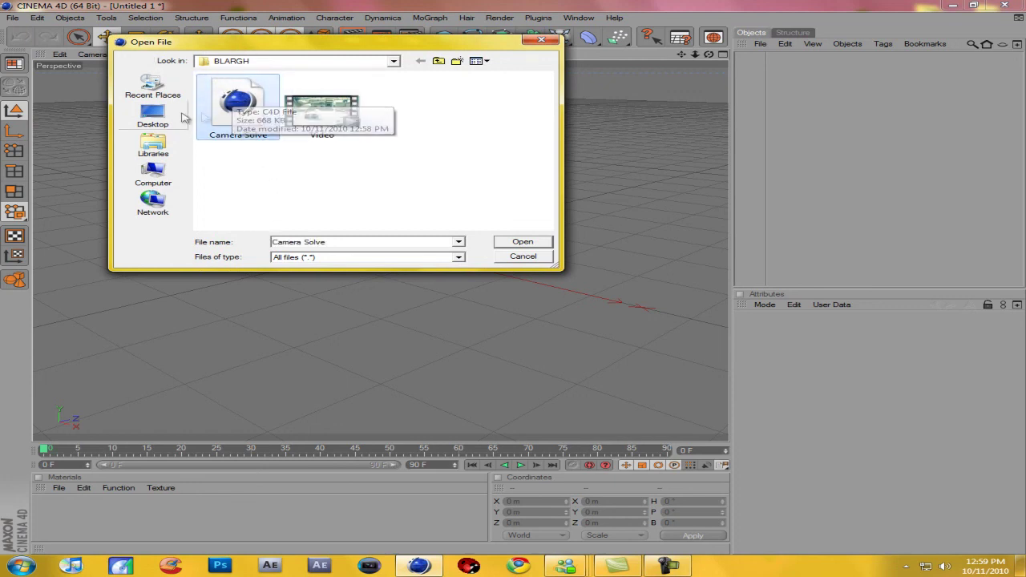
left_click(511, 244)
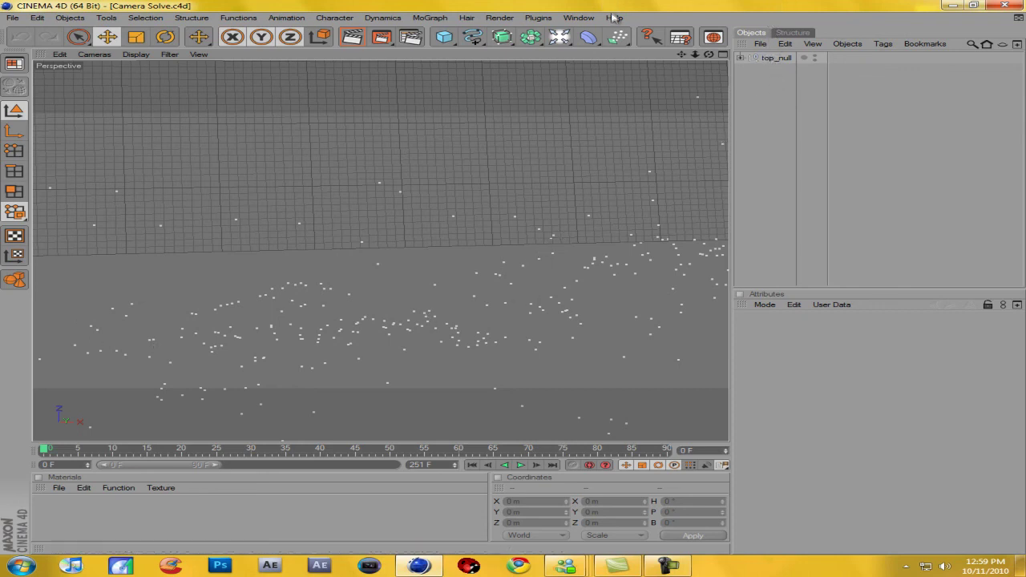
left_click(559, 37)
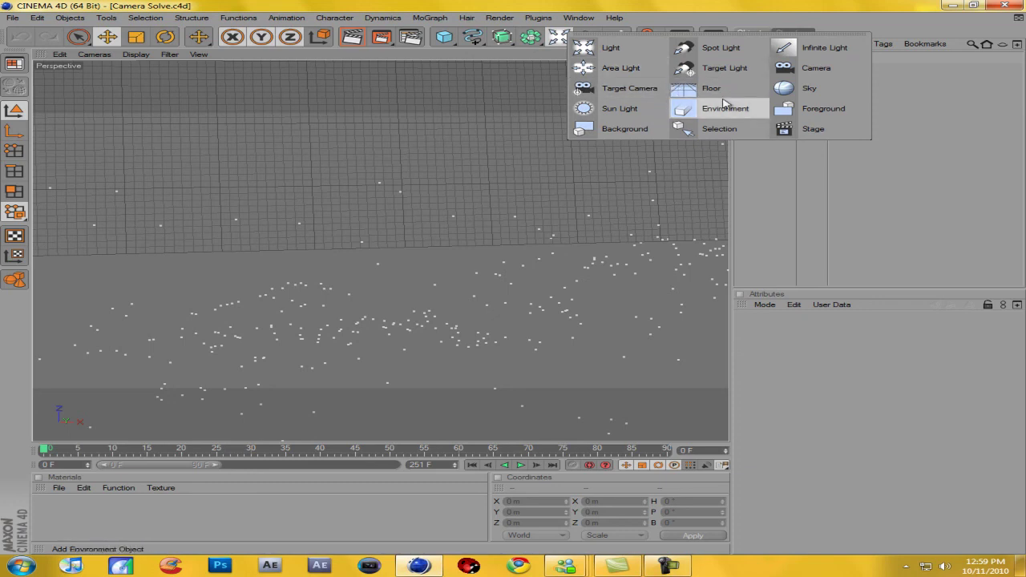
Step: Add a Background object and create a new material, Mat
left_click(625, 128)
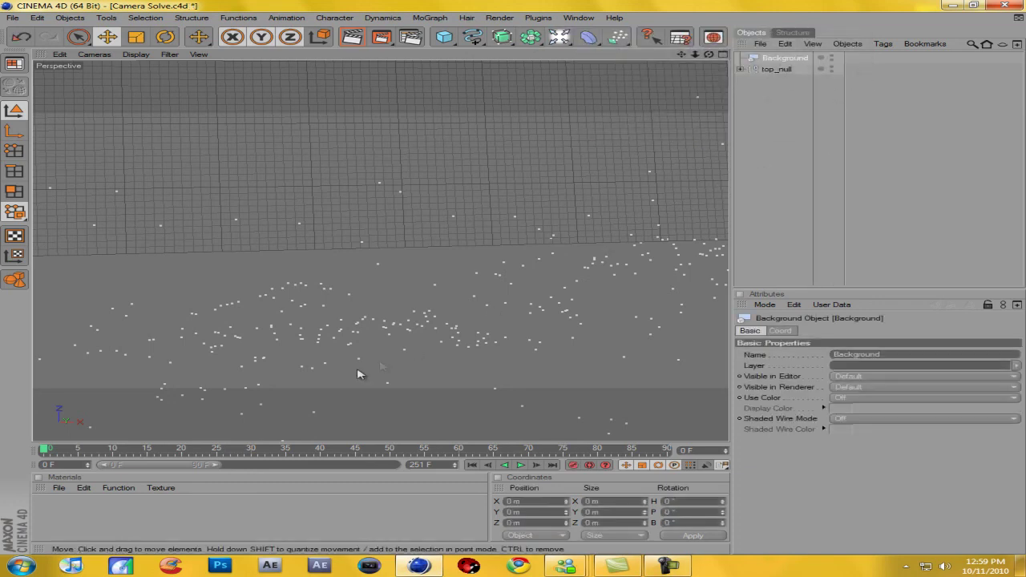
double_click(53, 519)
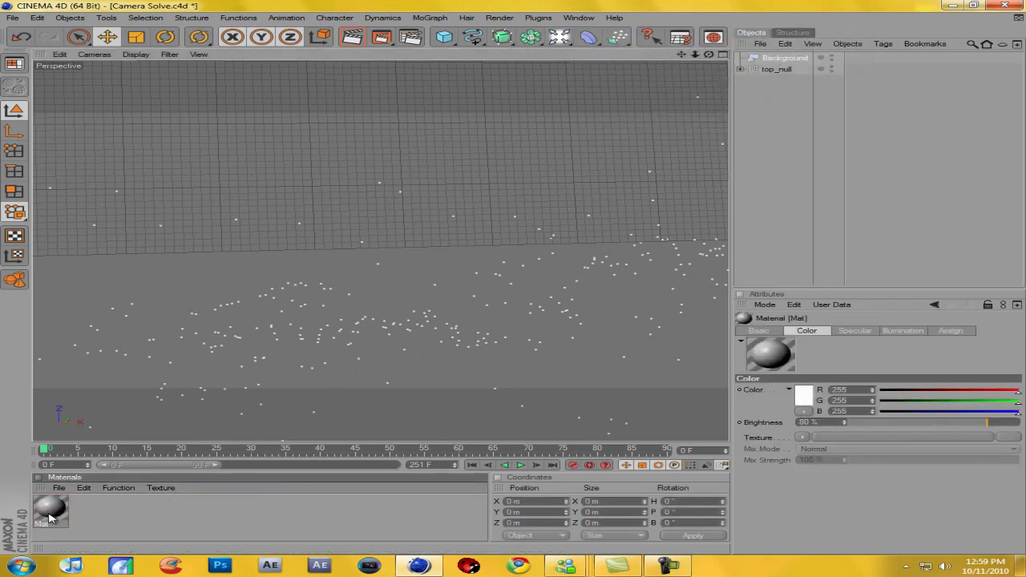
left_click(58, 487)
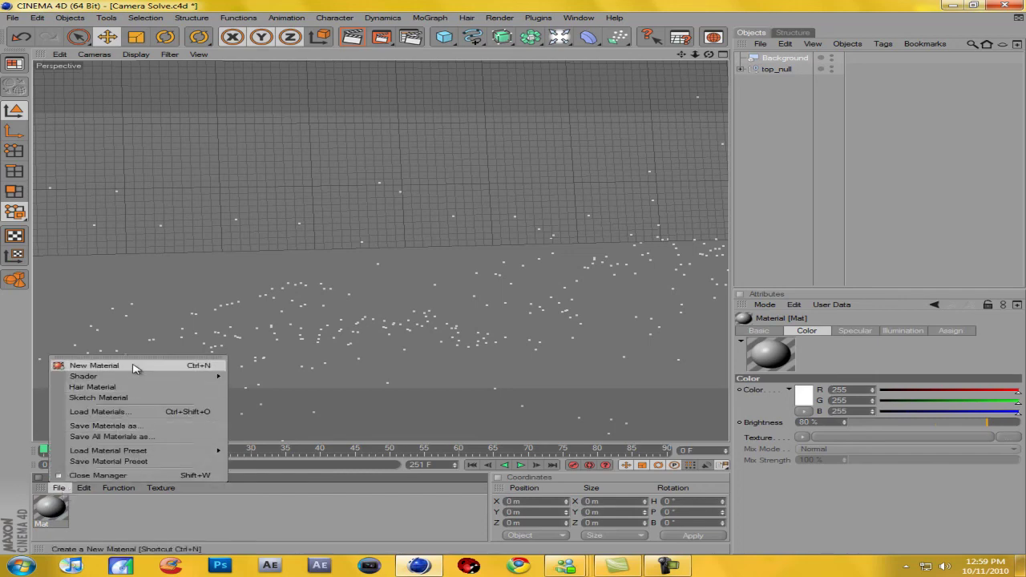
left_click(89, 526)
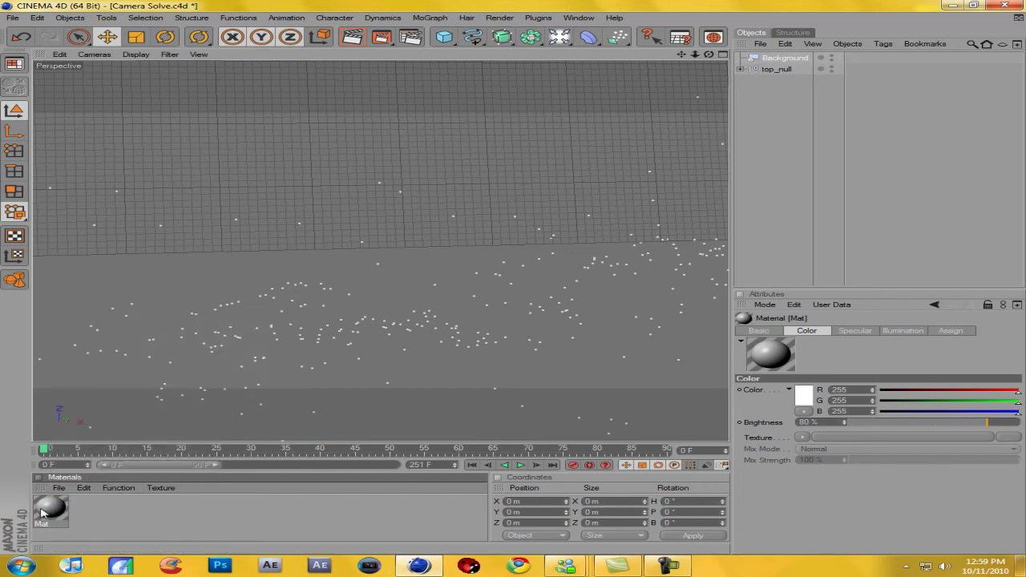
double_click(55, 524)
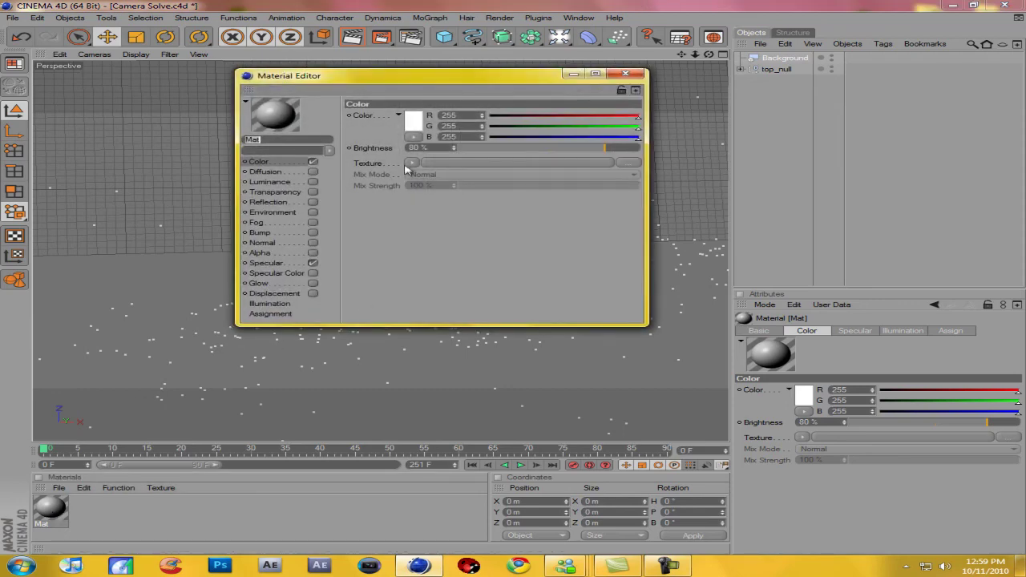
Step: Load Video.avi as the Mat material's colour texture
left_click(408, 164)
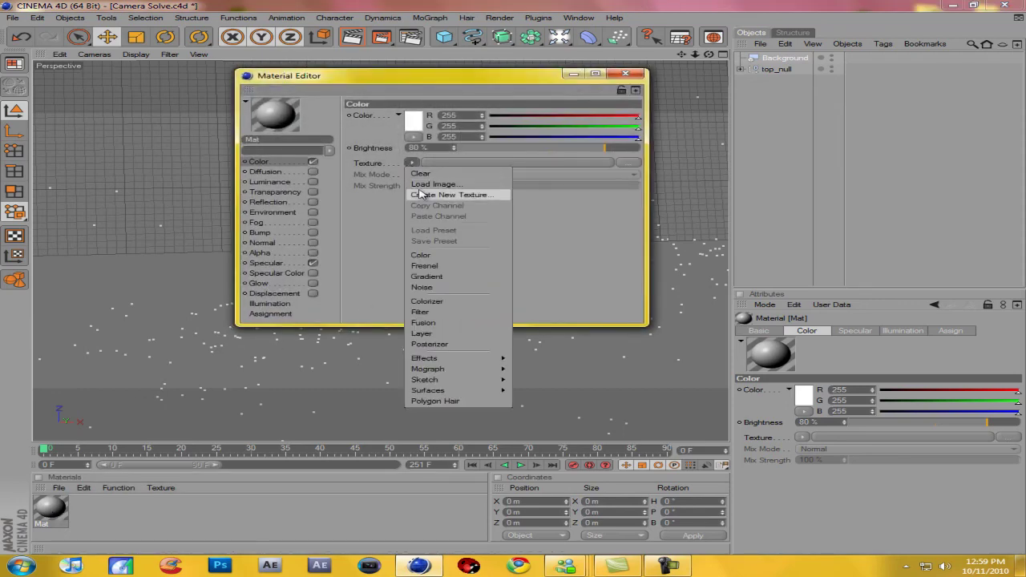
left_click(422, 185)
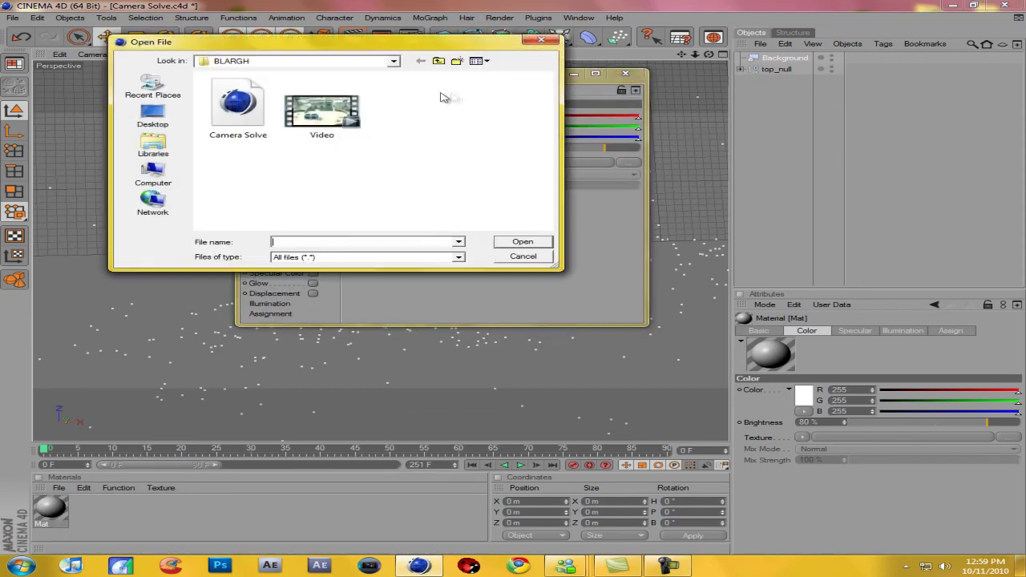
left_click(326, 128)
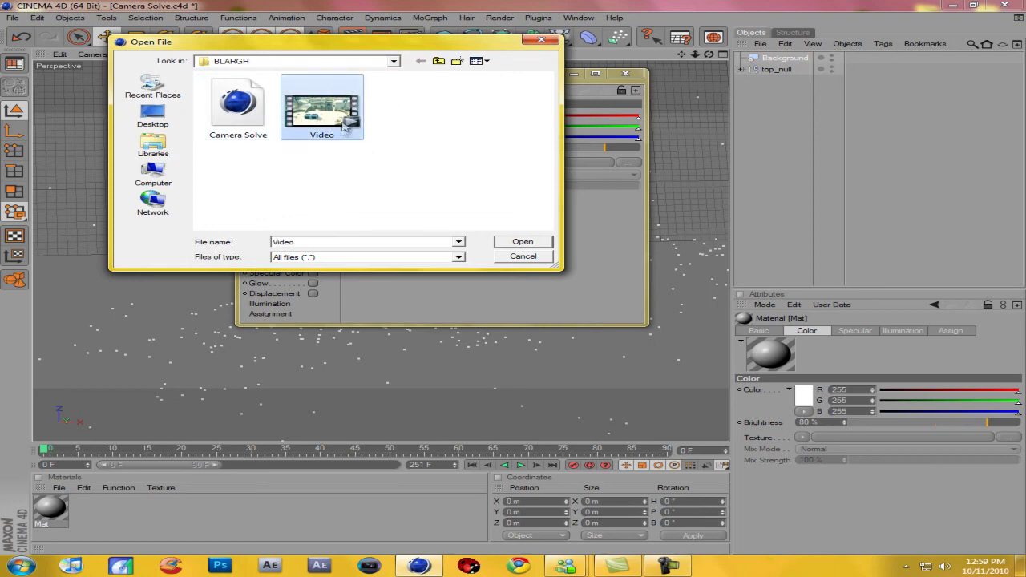
left_click(529, 242)
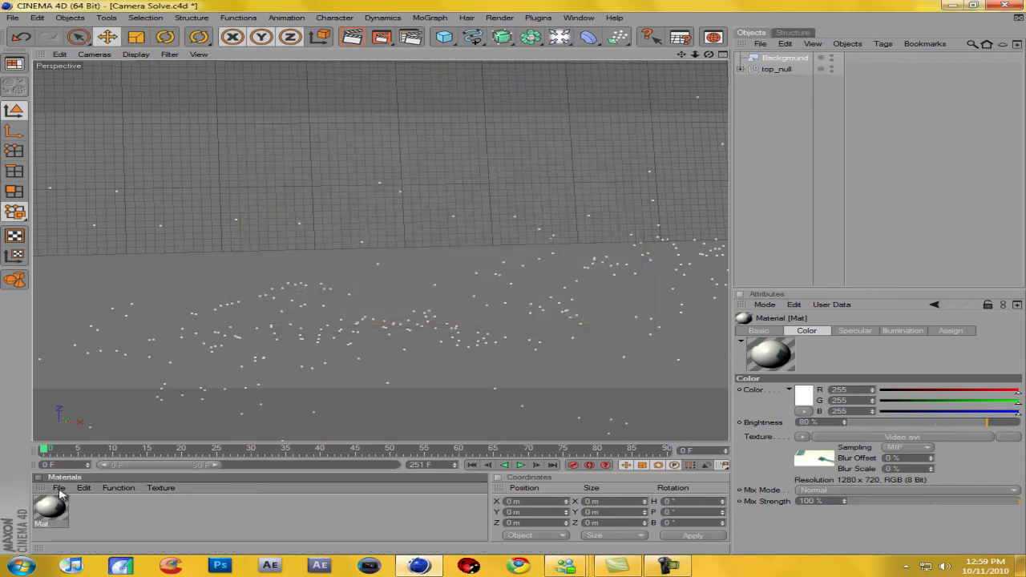
Step: Apply Mat to the Background object and extend the preview range to 251 frames
left_click_drag(782, 65, 781, 64)
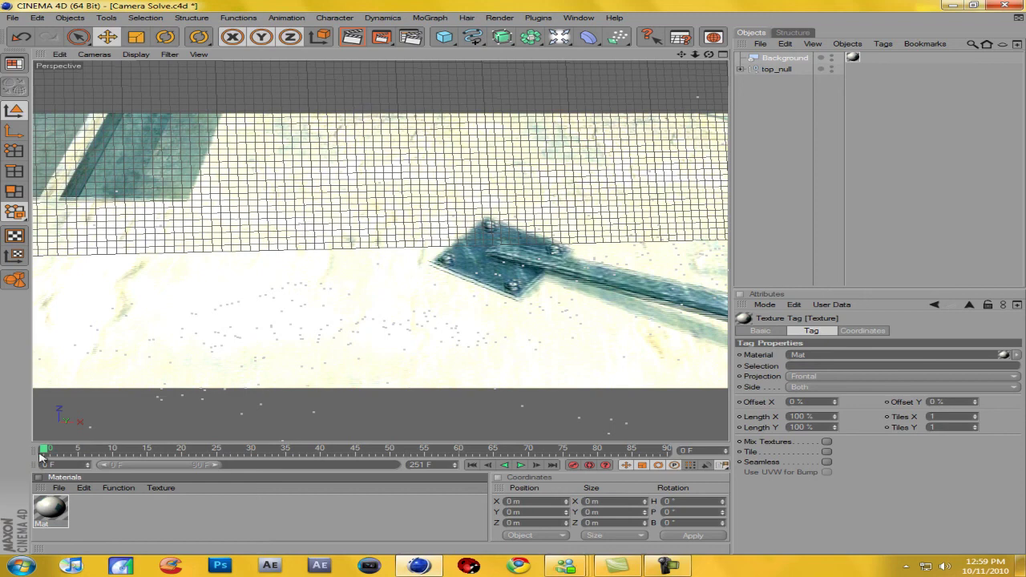
left_click(49, 452)
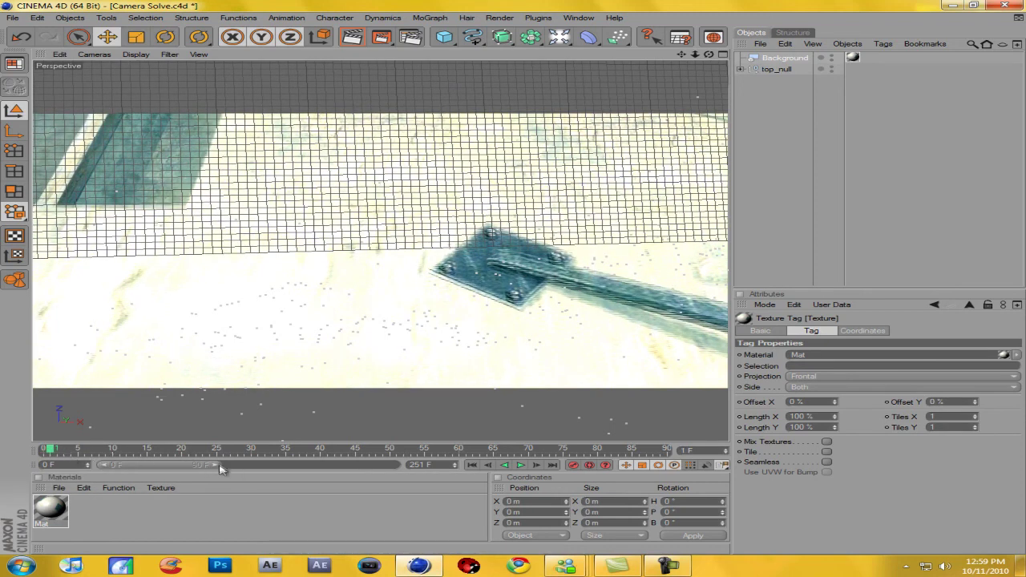
left_click_drag(216, 468, 405, 468)
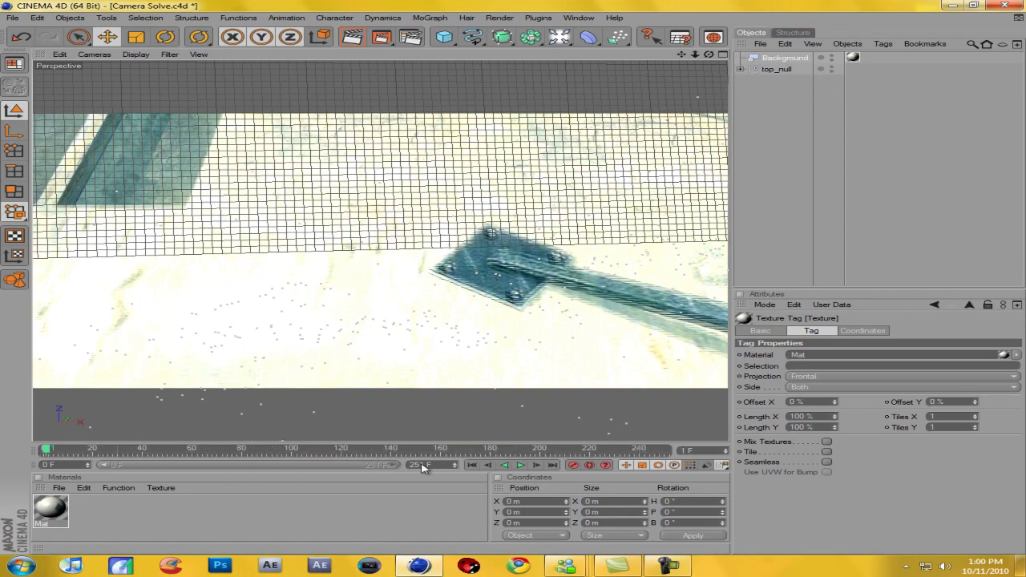
Step: Scrub through the footage to check it, ending on frame 81
left_click_drag(127, 450, 545, 451)
left_click_drag(665, 452, 40, 457)
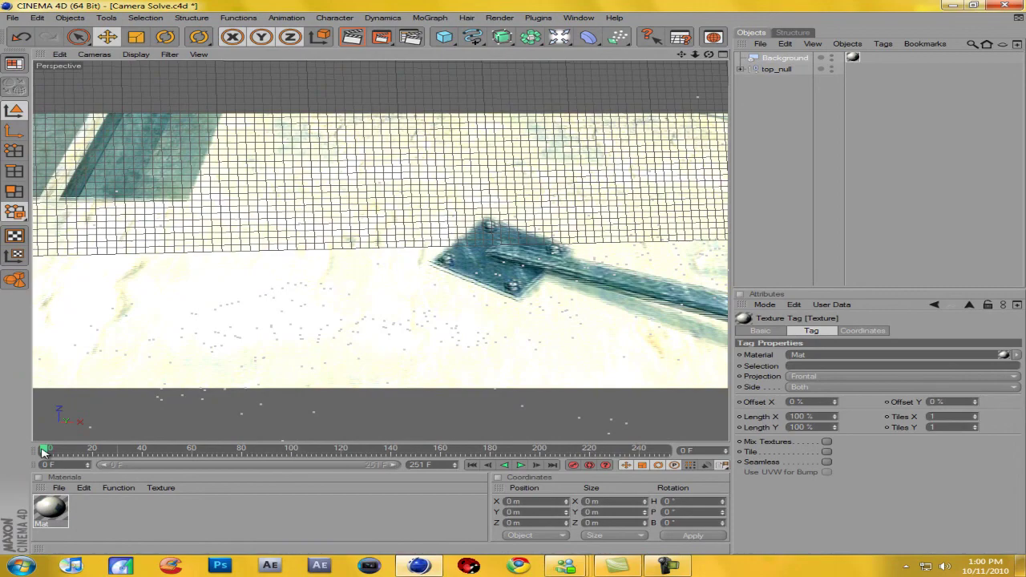
left_click_drag(66, 455, 429, 447)
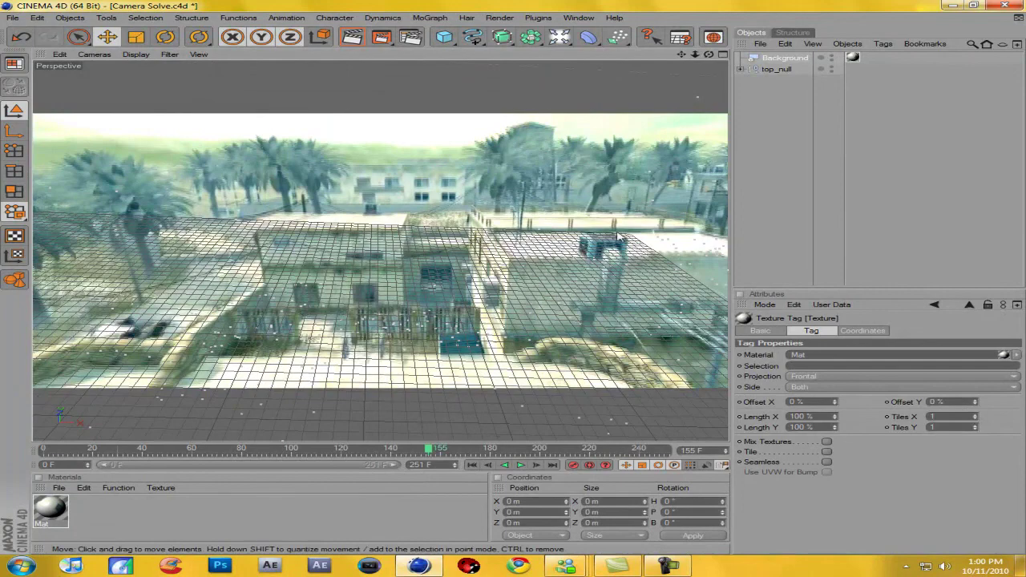
left_click_drag(431, 454, 2, 448)
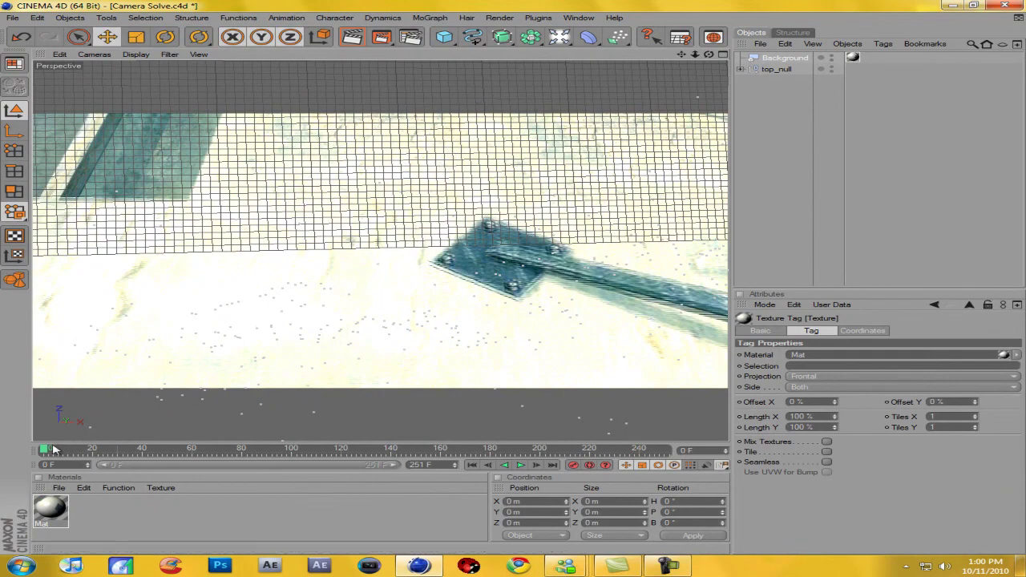
left_click_drag(46, 451, 268, 453)
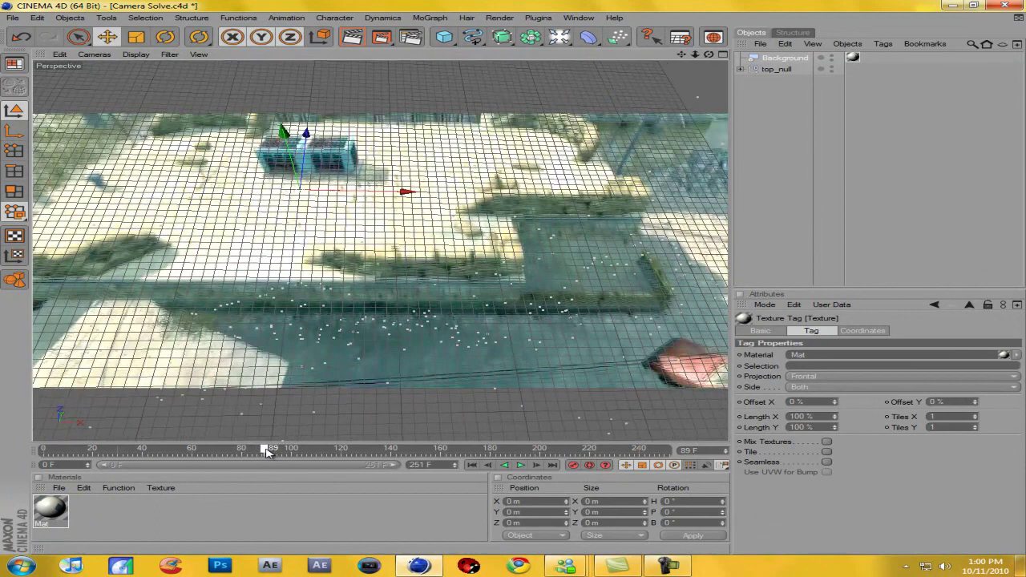
Step: Add a Floor object and scale it to 3.51 on X and 3.44 on Z
left_click(532, 37)
left_click(559, 37)
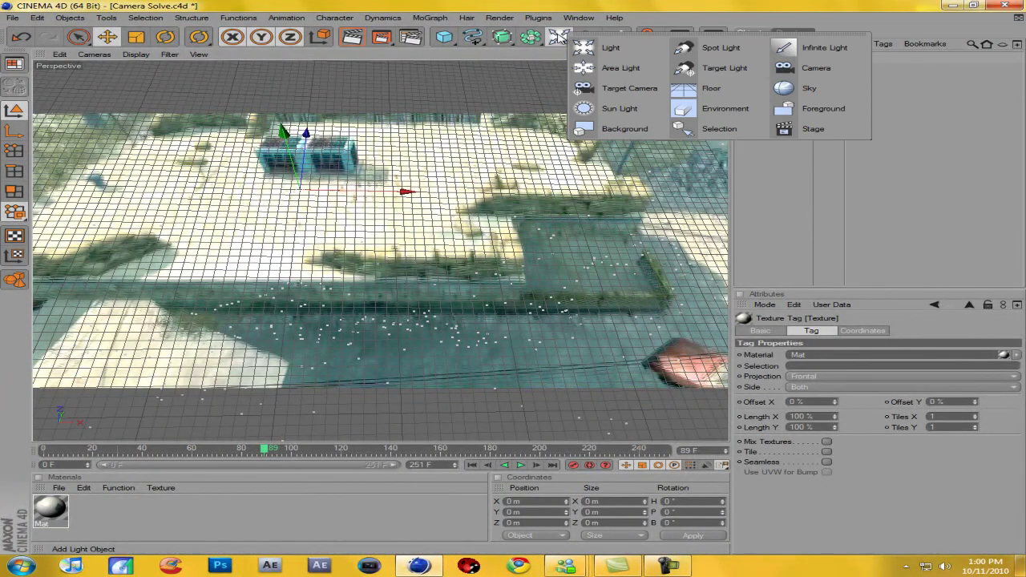
left_click(711, 88)
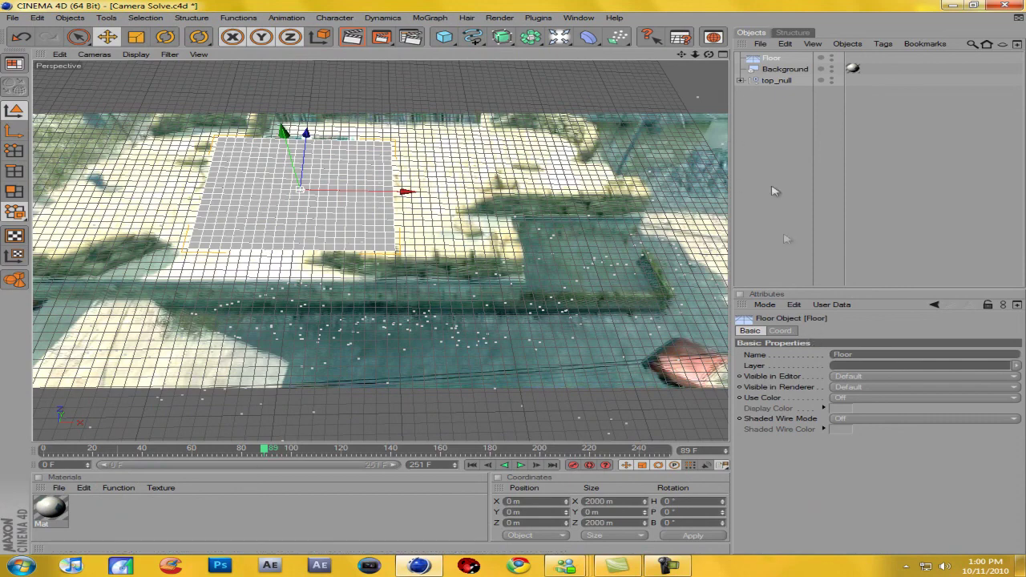
left_click(558, 37)
left_click(779, 331)
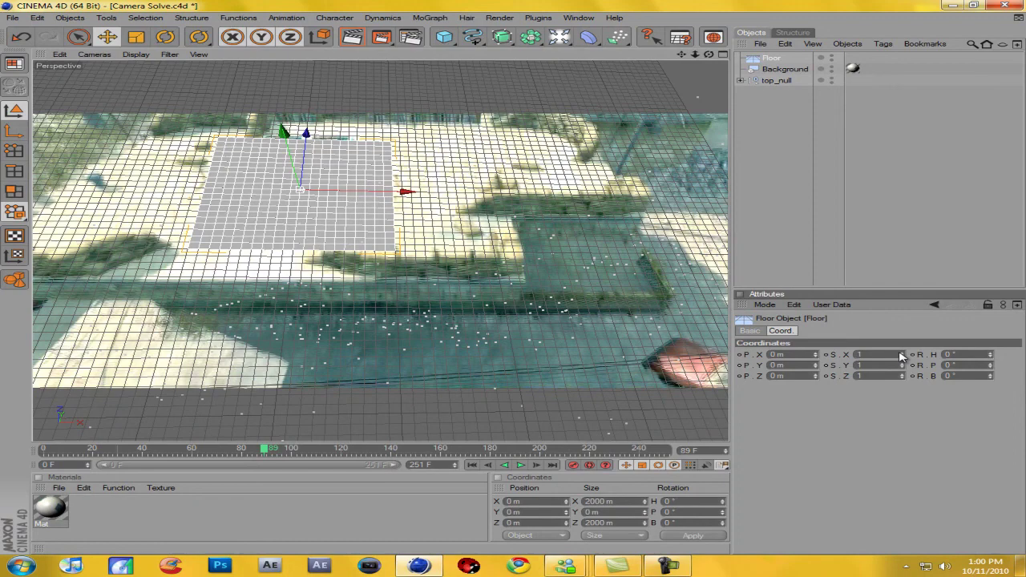
left_click_drag(903, 356, 905, 317)
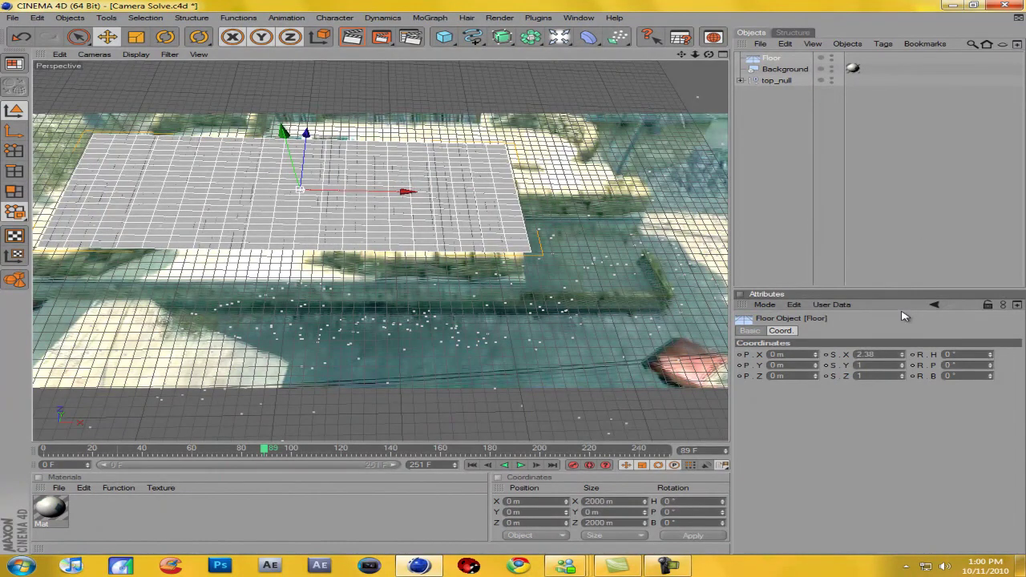
left_click_drag(903, 377, 898, 362)
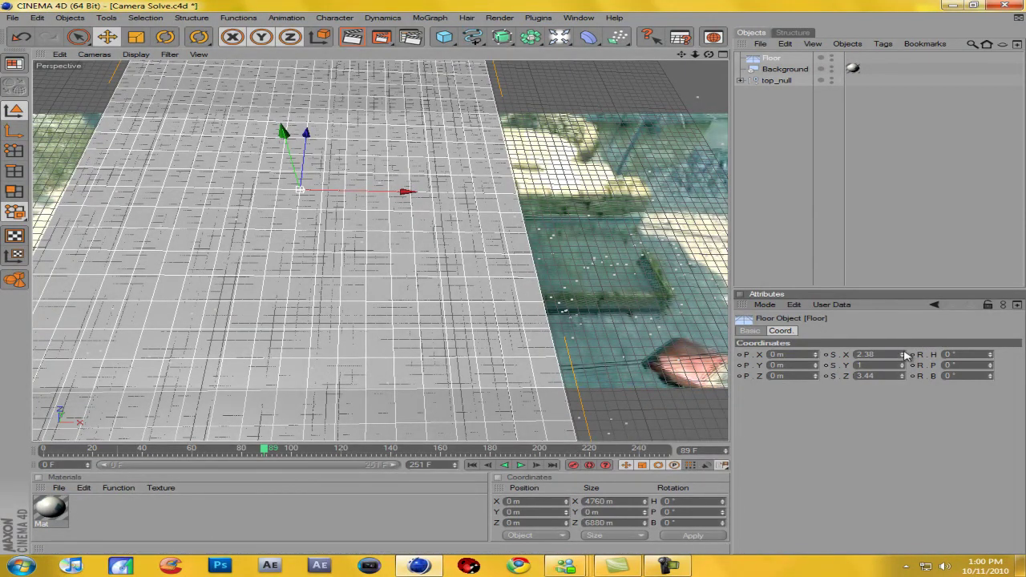
mouse_move(902, 358)
left_mouse_down()
mouse_move(901, 343)
mouse_move(900, 368)
left_mouse_up()
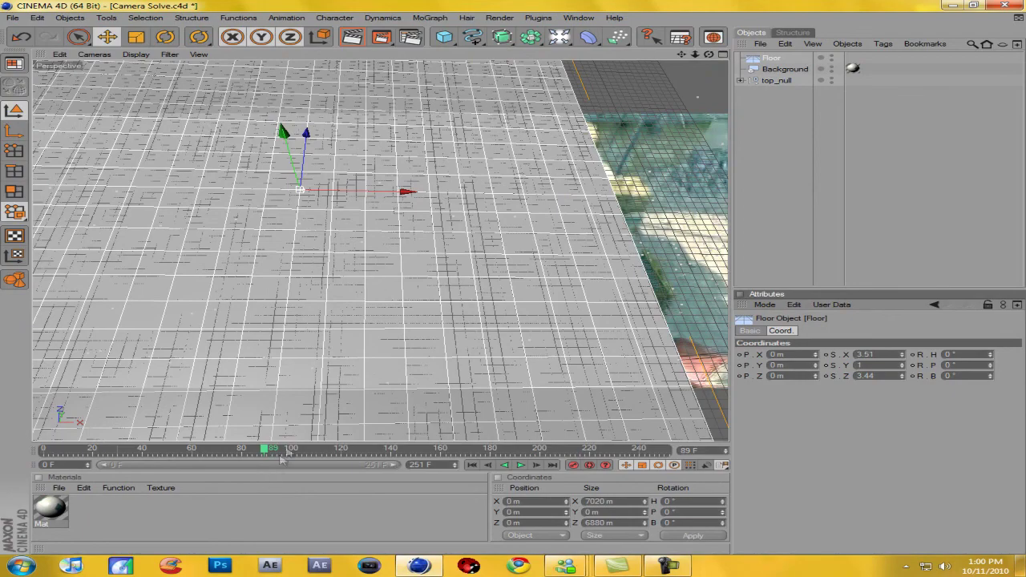
Step: Scrub the shot to check floor coverage and copy the footage texture onto the floor
left_click_drag(282, 450, 4, 412)
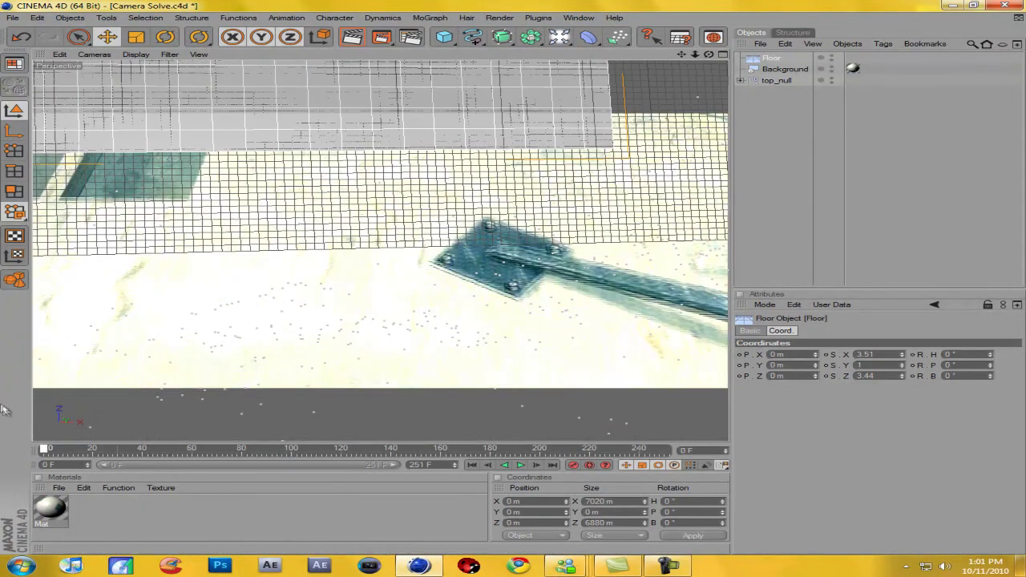
left_click_drag(48, 449, 451, 449)
left_click_drag(85, 439, 14, 428)
left_click_drag(784, 74, 775, 61)
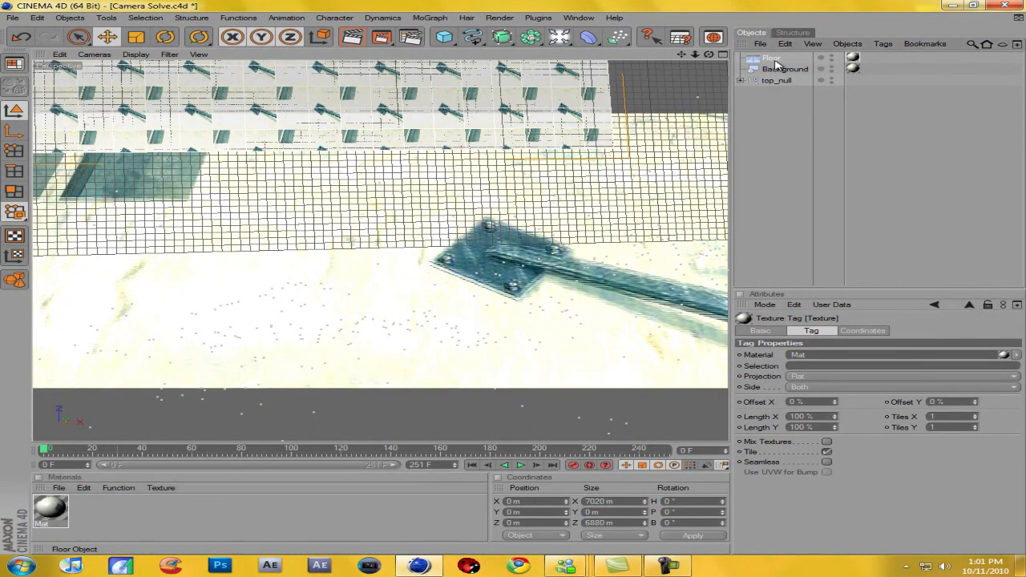
Step: Give the floor a Compositing tag with Self Shadowing turned off
left_click(775, 60)
right_click(779, 62)
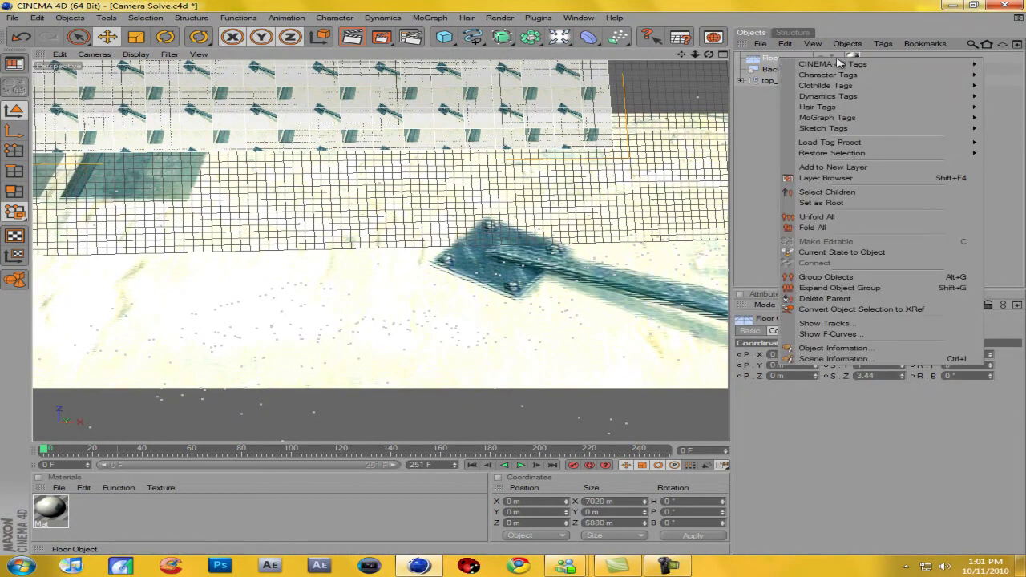
mouse_move(840, 63)
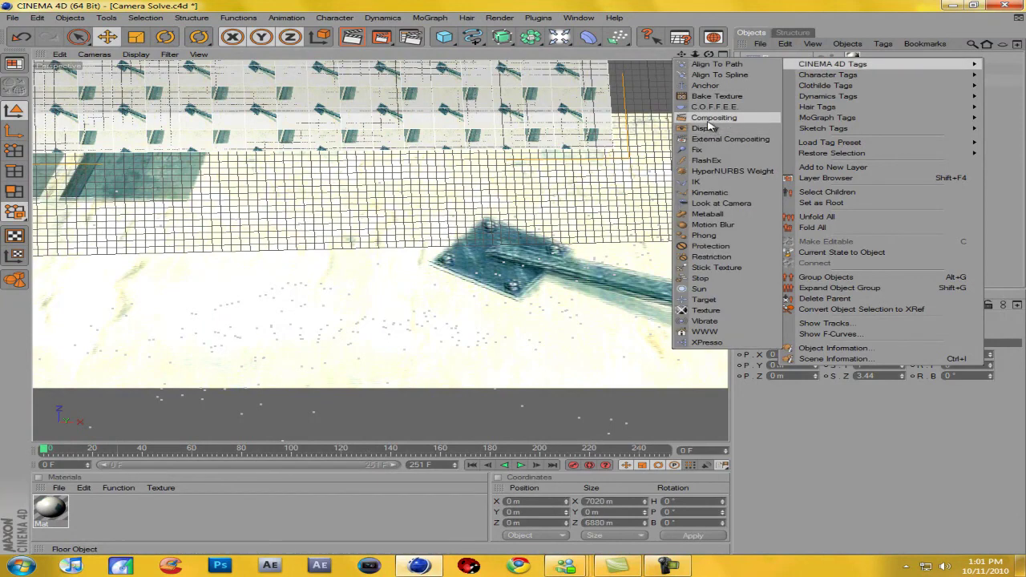
left_click(712, 118)
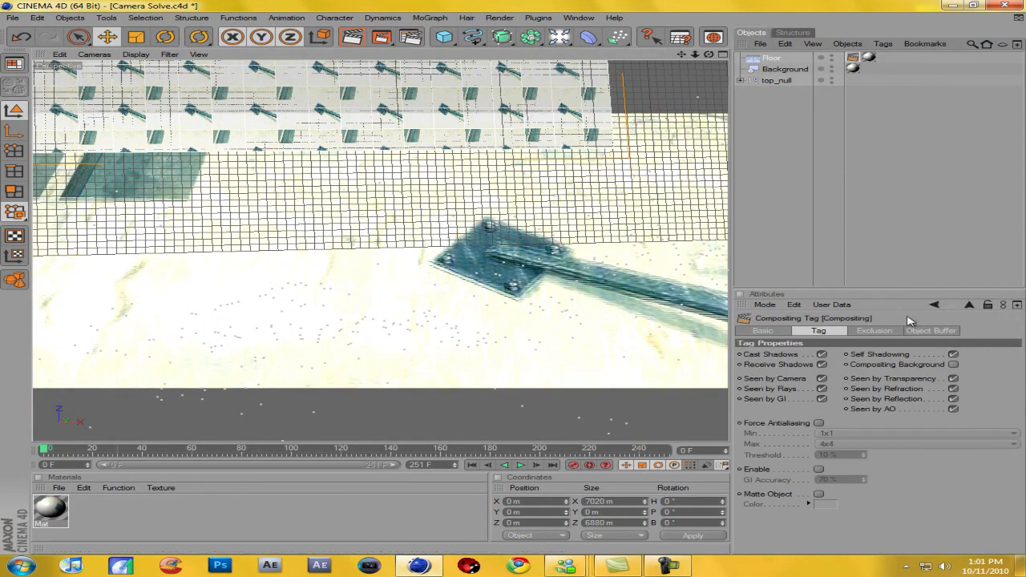
left_click(953, 354)
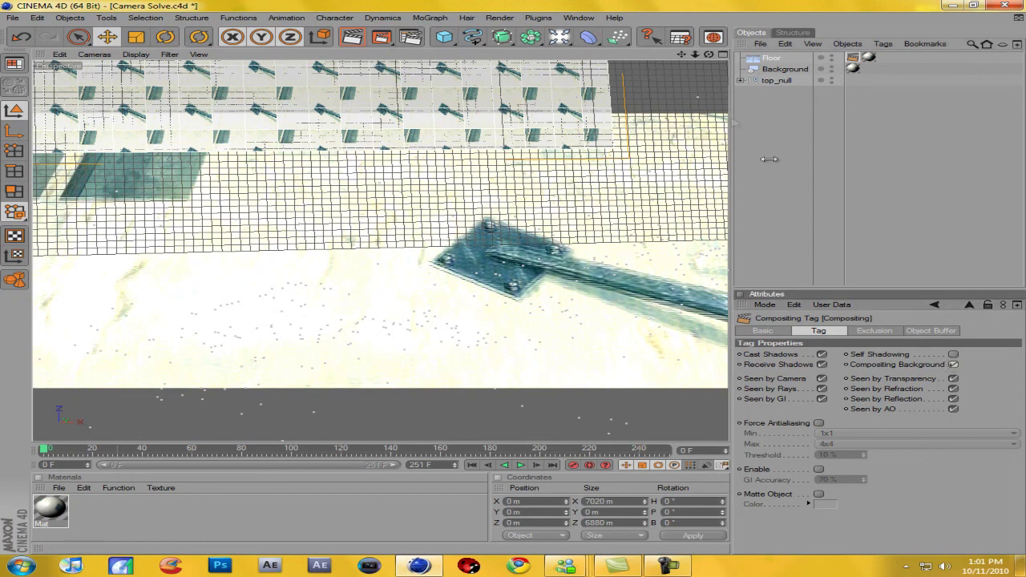
Step: Test-render frame 76, then drag the Mat material onto the Floor object
left_click_drag(50, 455, 232, 450)
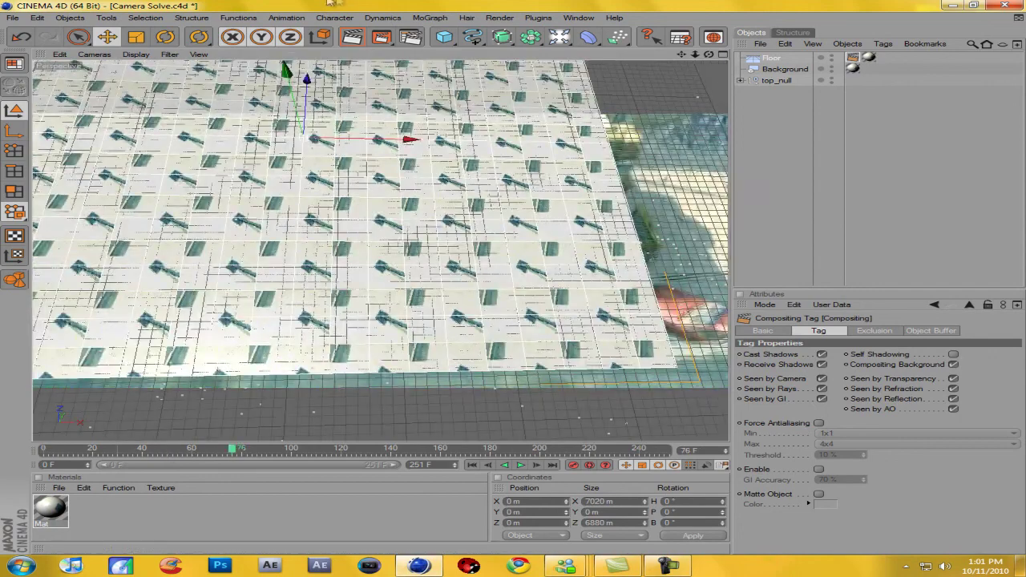
left_click(353, 37)
left_click(790, 192)
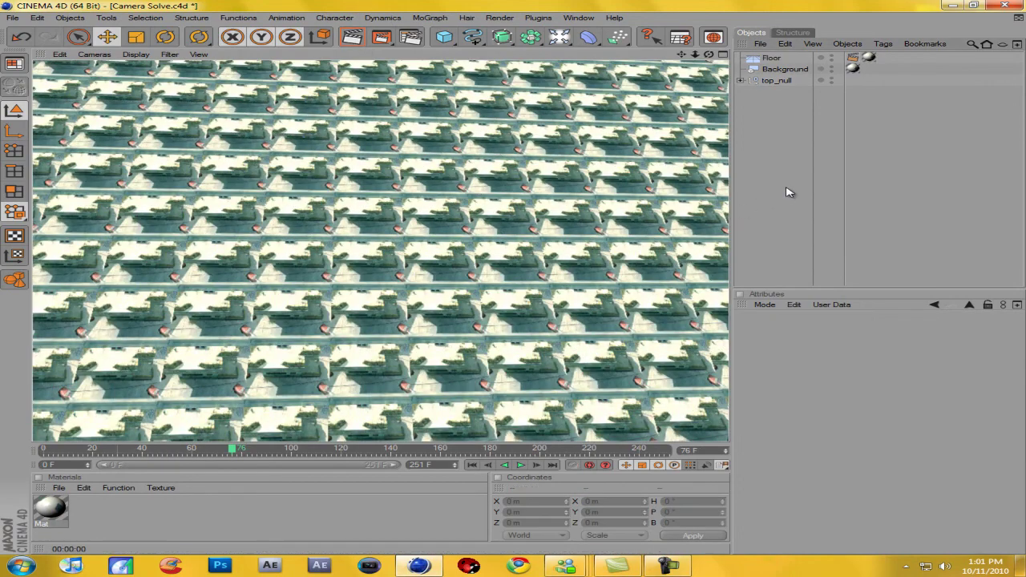
left_click(667, 566)
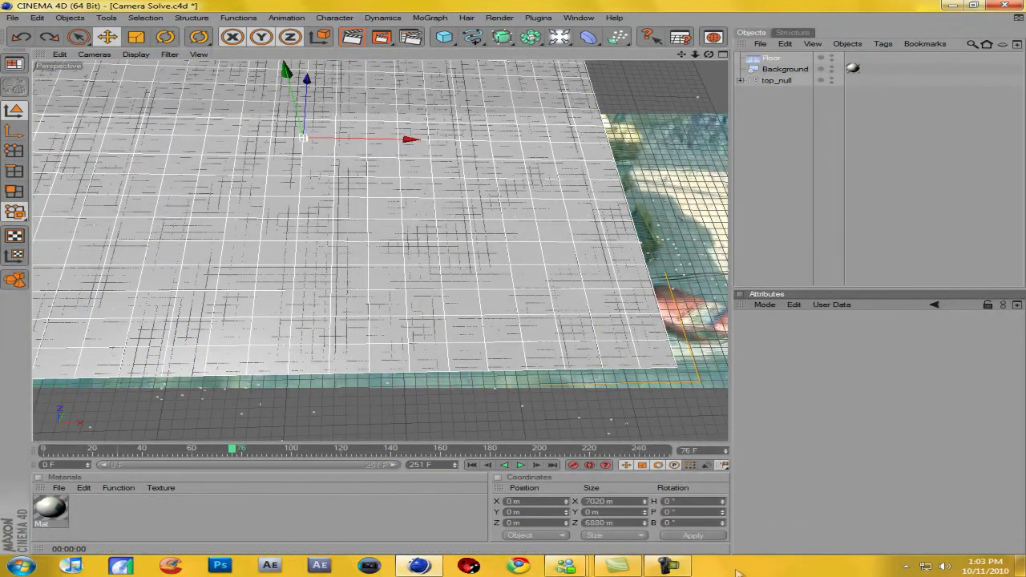
left_click(667, 566)
left_click(667, 566)
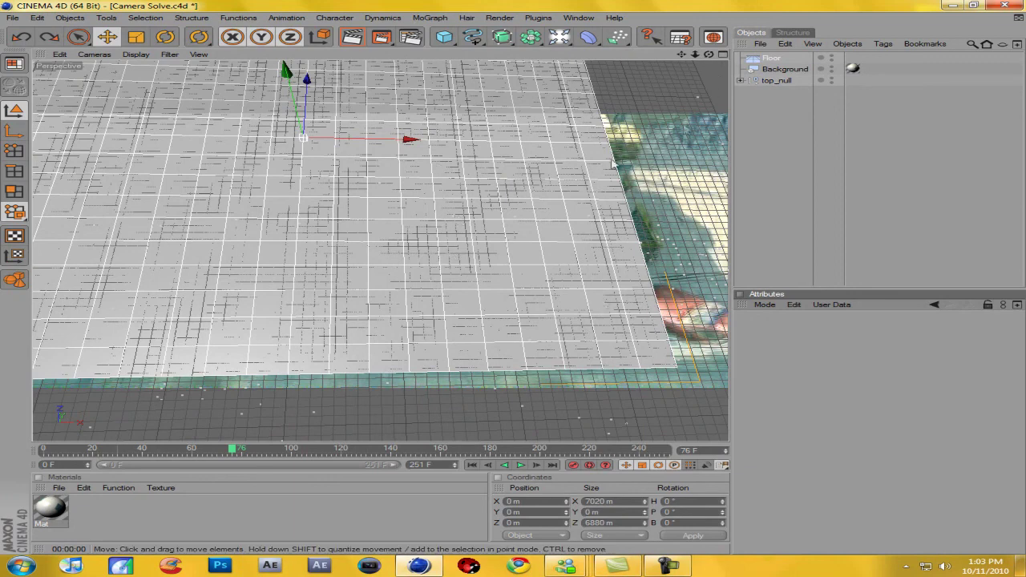
left_click_drag(50, 508, 776, 61)
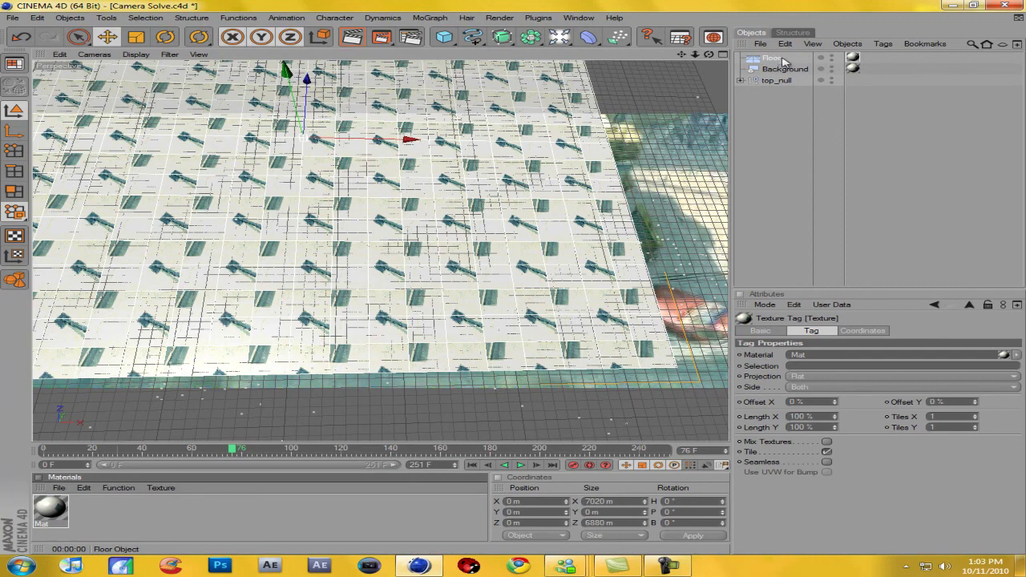
Step: Switch the floor texture to Frontal projection and add a Compositing tag without self shadowing
left_click(808, 377)
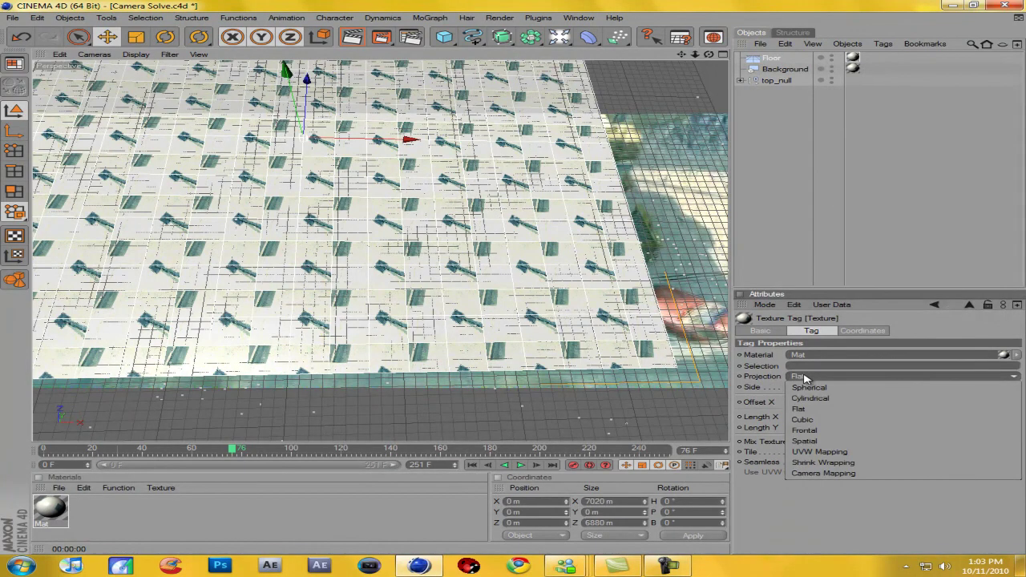
left_click(807, 428)
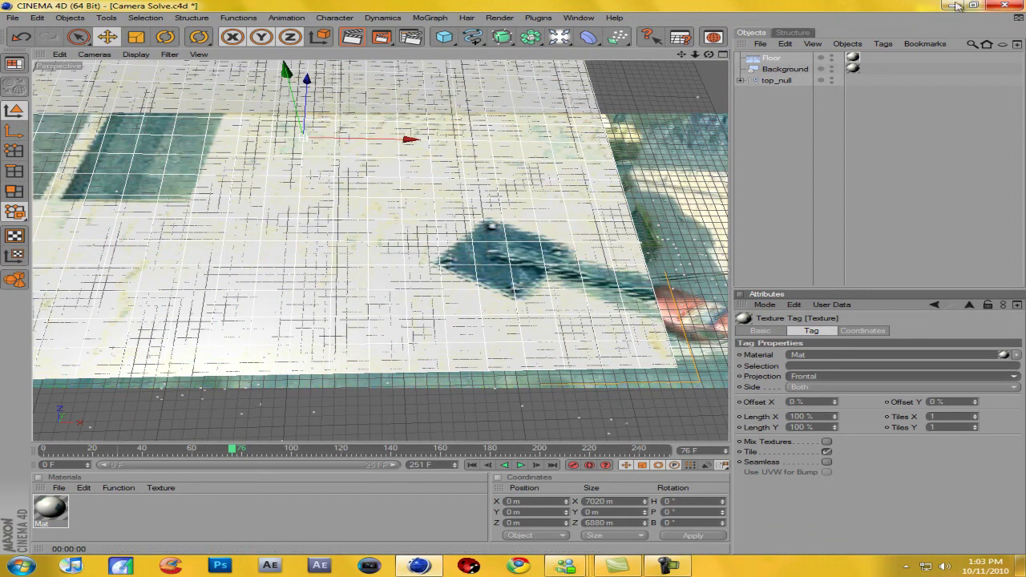
right_click(772, 59)
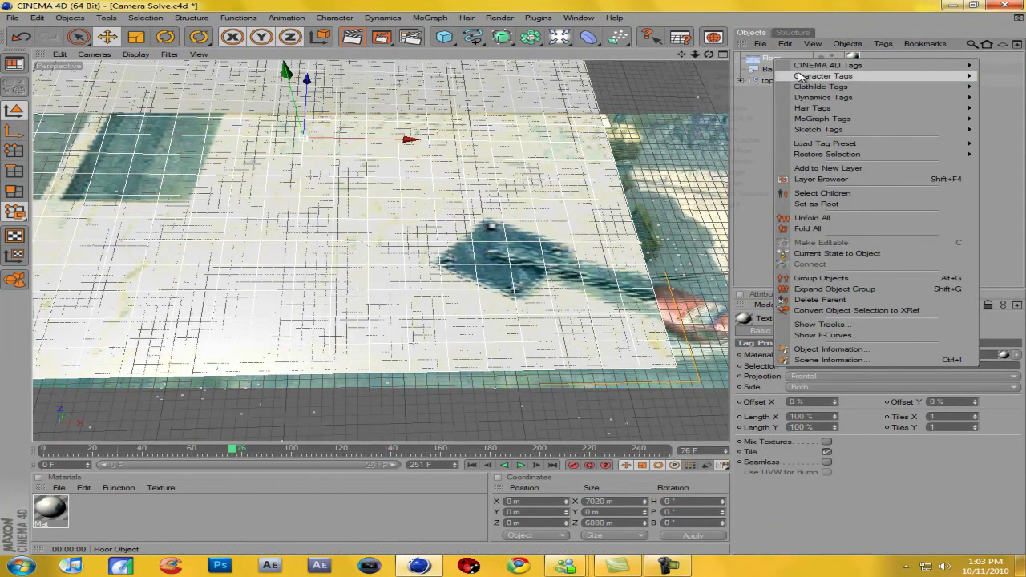
mouse_move(802, 67)
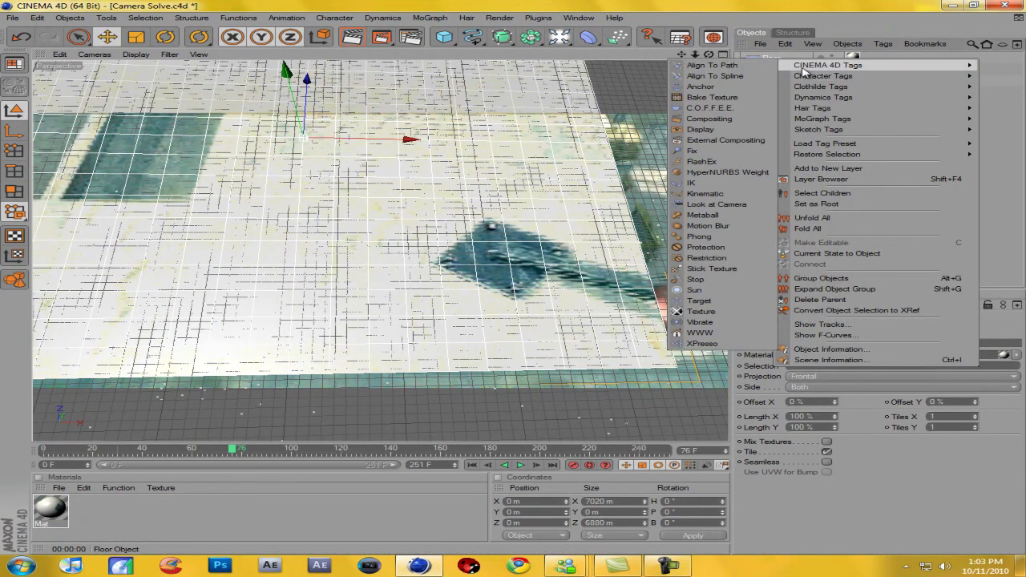
left_click(708, 119)
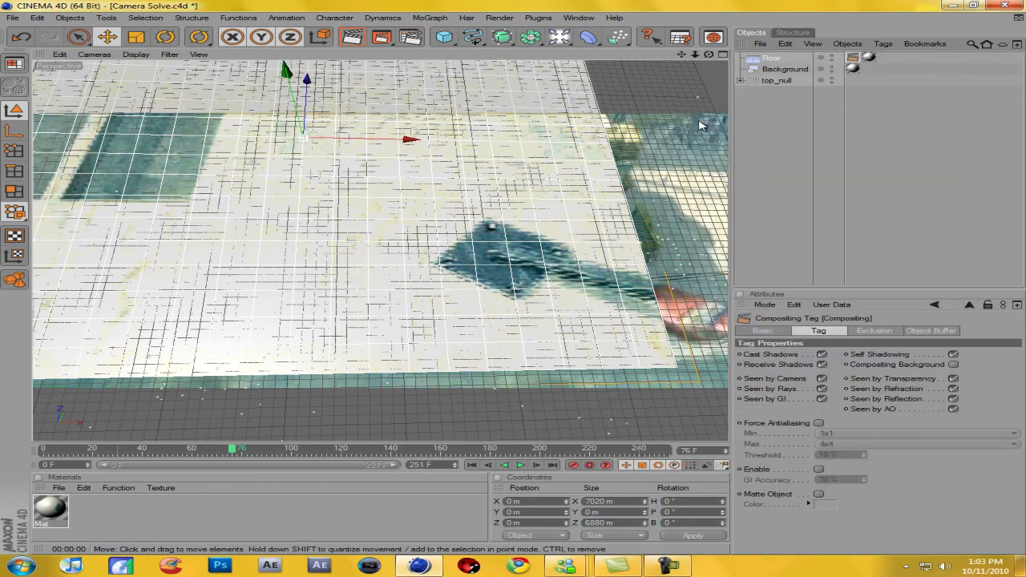
left_click(953, 354)
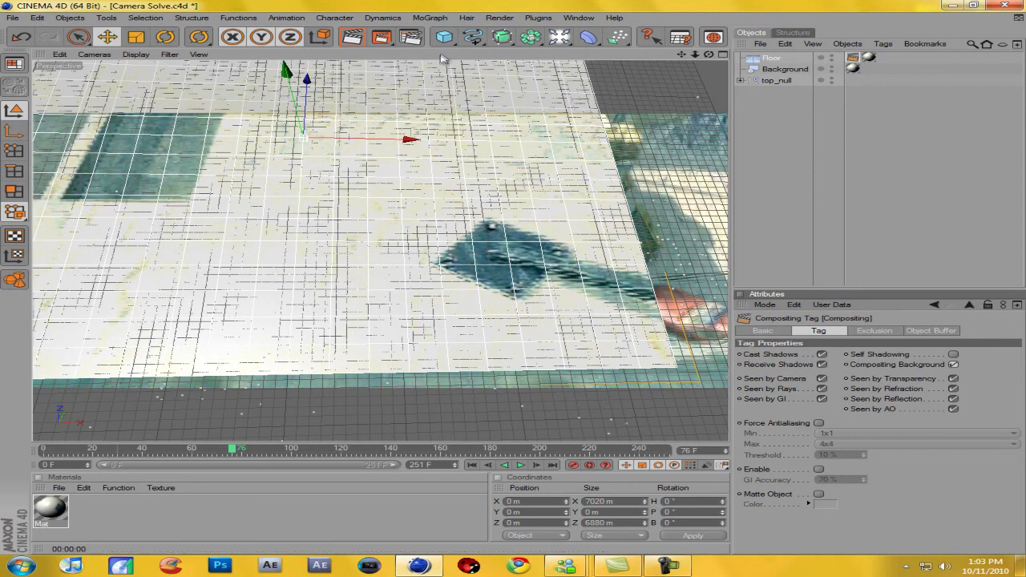
Step: Render preview frames, including one at frame 104, to check the footage
key("ctrl+r")
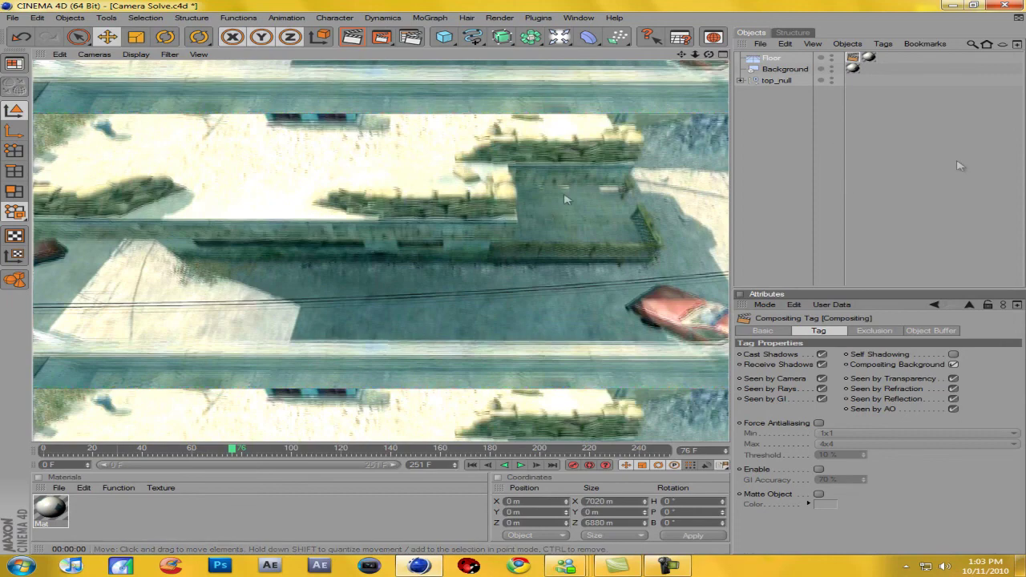
left_click(785, 186)
left_click_drag(232, 453, 303, 449)
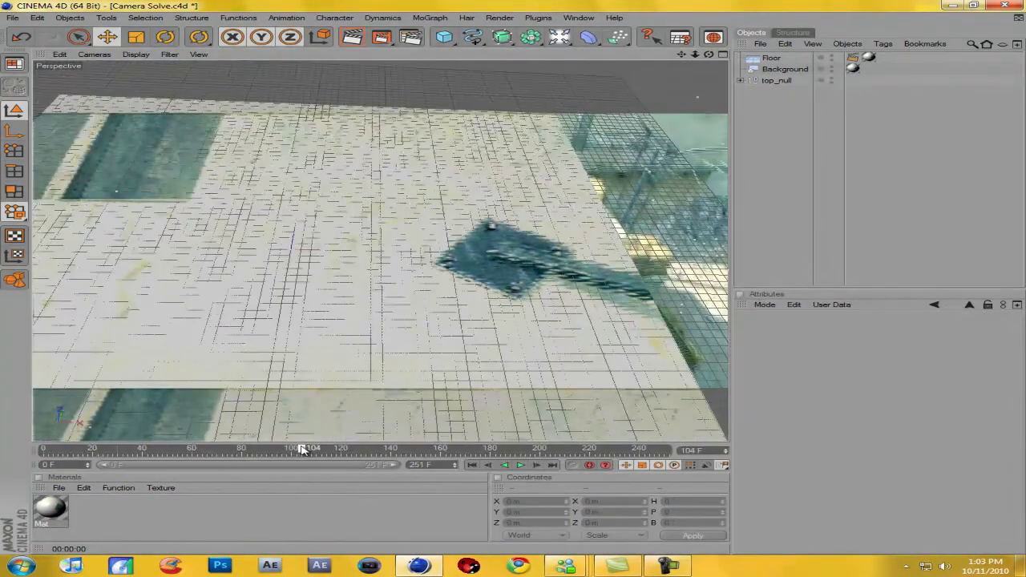
left_click(352, 36)
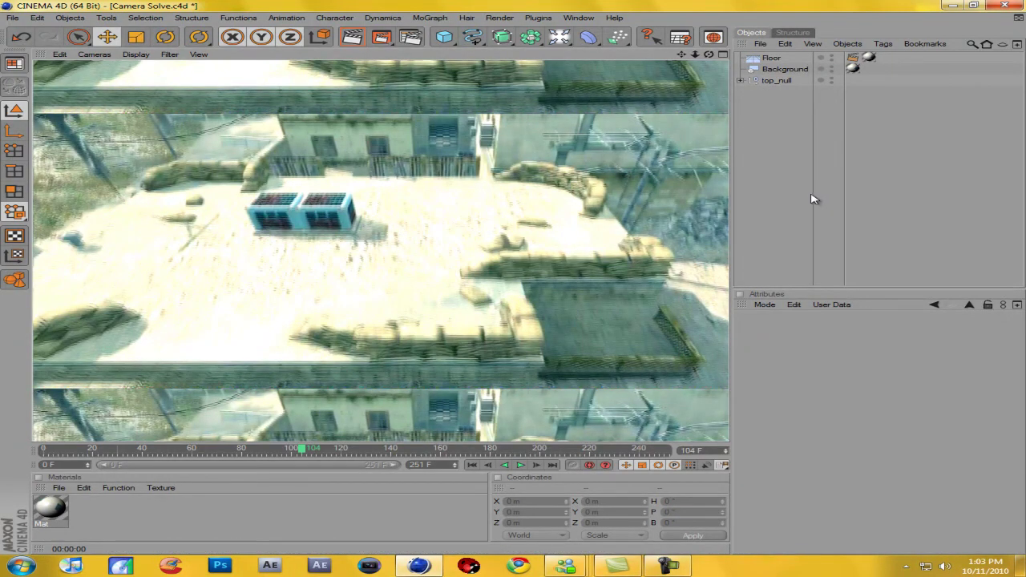
Step: Add a MoGraph Text object with an extrusion depth of 100
left_click(438, 18)
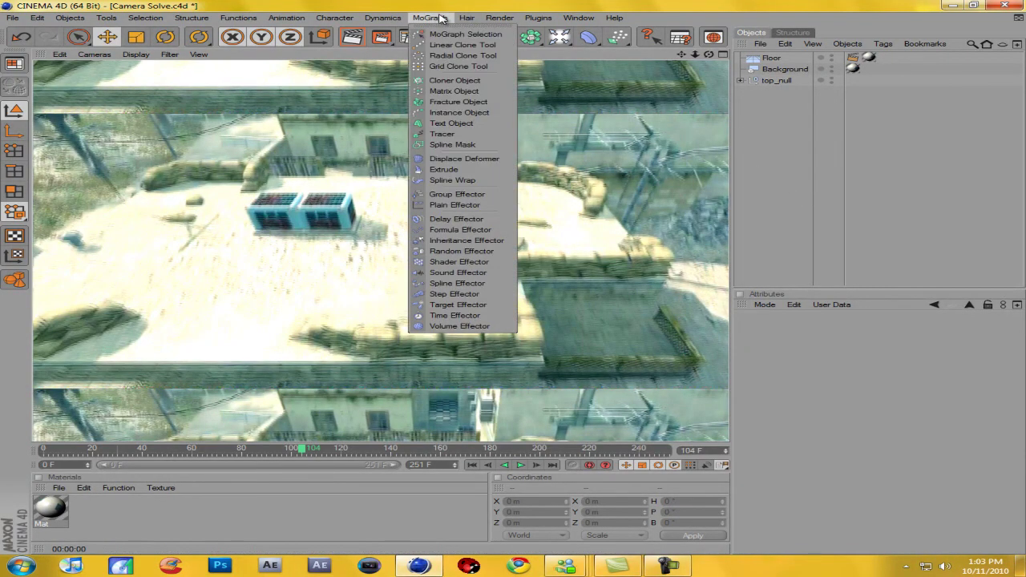
left_click(453, 123)
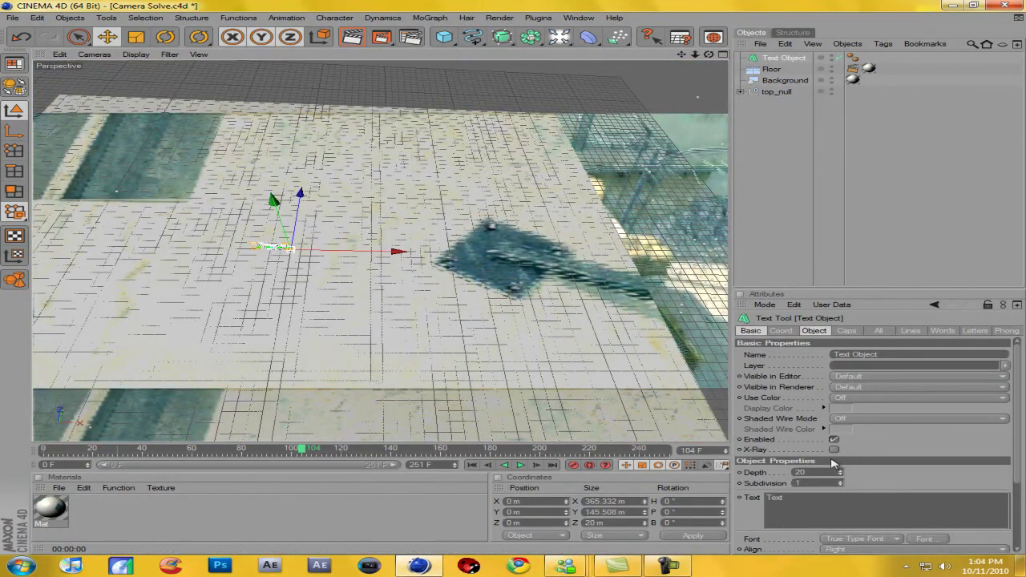
left_click(813, 331)
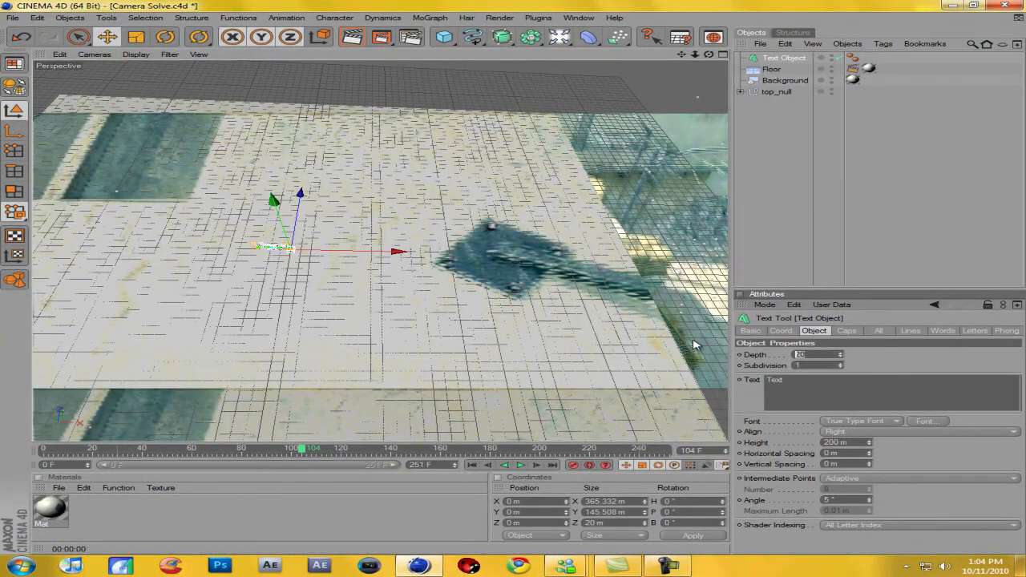
type("100")
key("Return")
Step: Set the text height to 2000 m and slide it along X over the floor
left_click(850, 443)
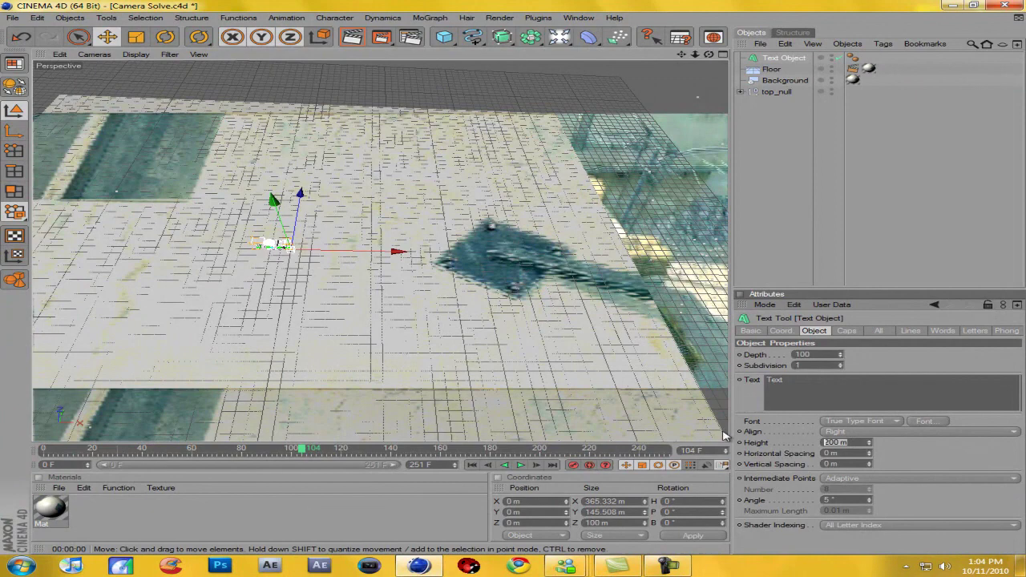
type("2000")
key("Return")
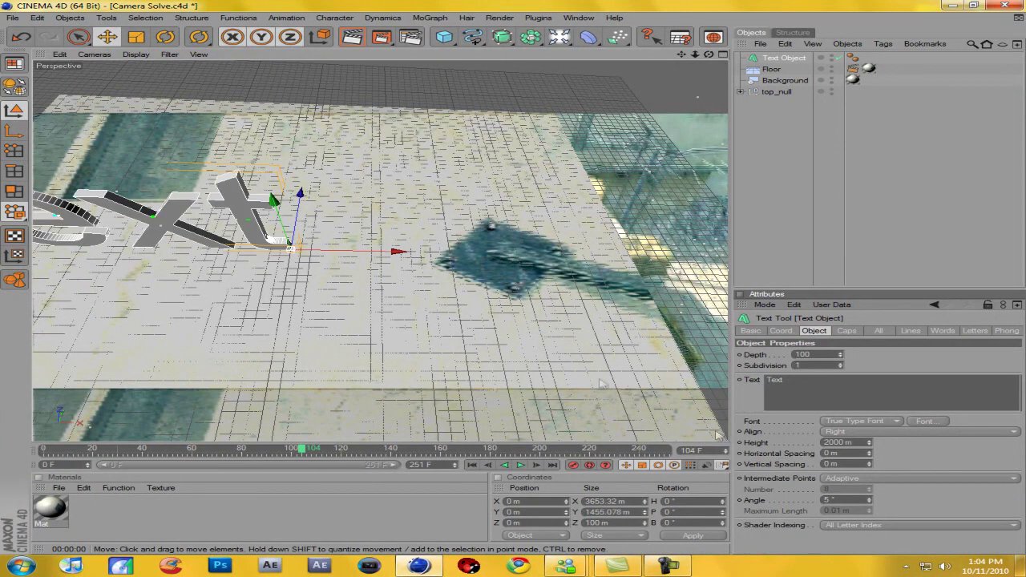
left_click_drag(339, 246, 559, 365)
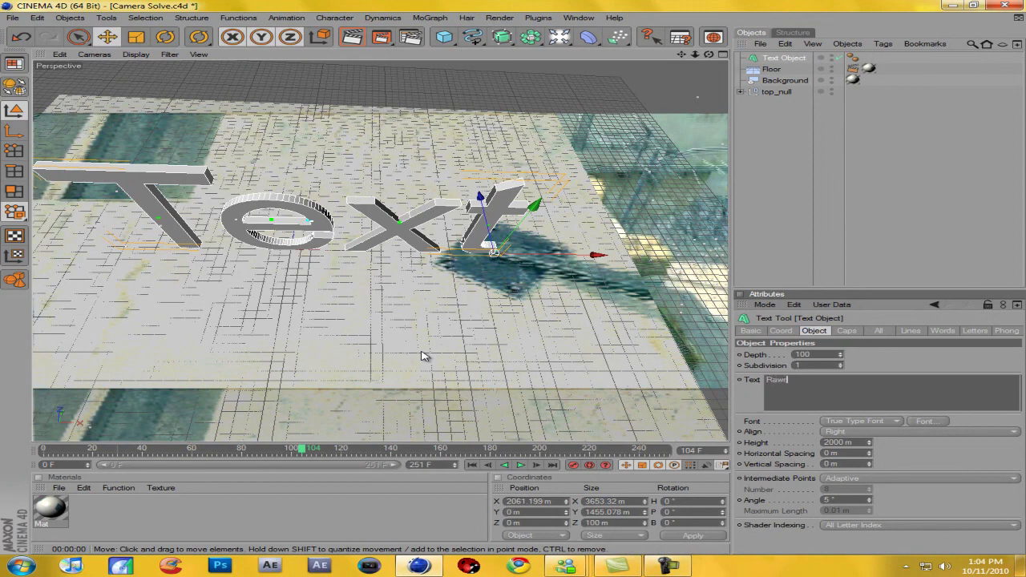
Step: Switch the Rawr text to the bold REBOARD font at 1500 m height and render a preview
left_click(925, 421)
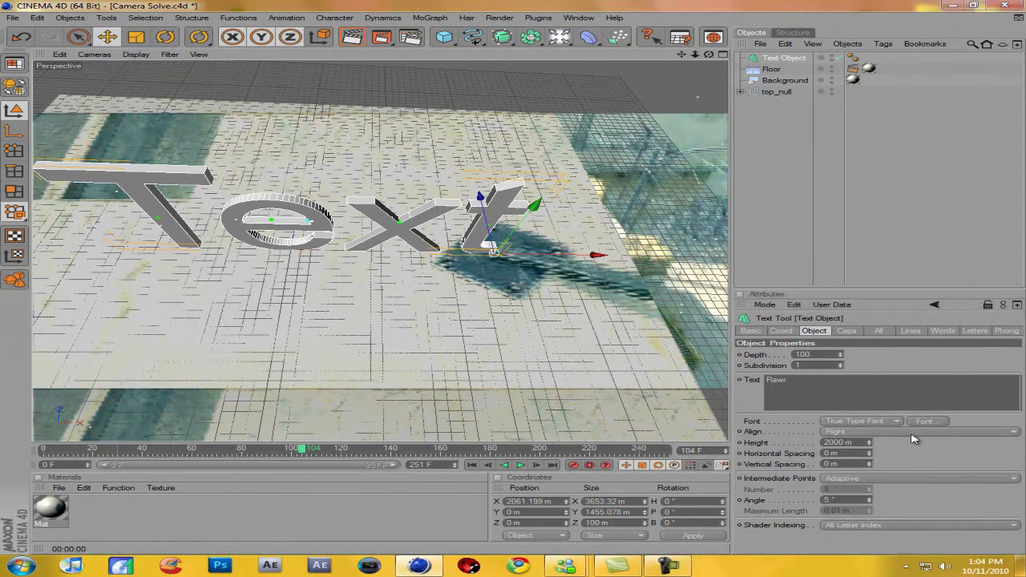
type("reb")
left_click(68, 129)
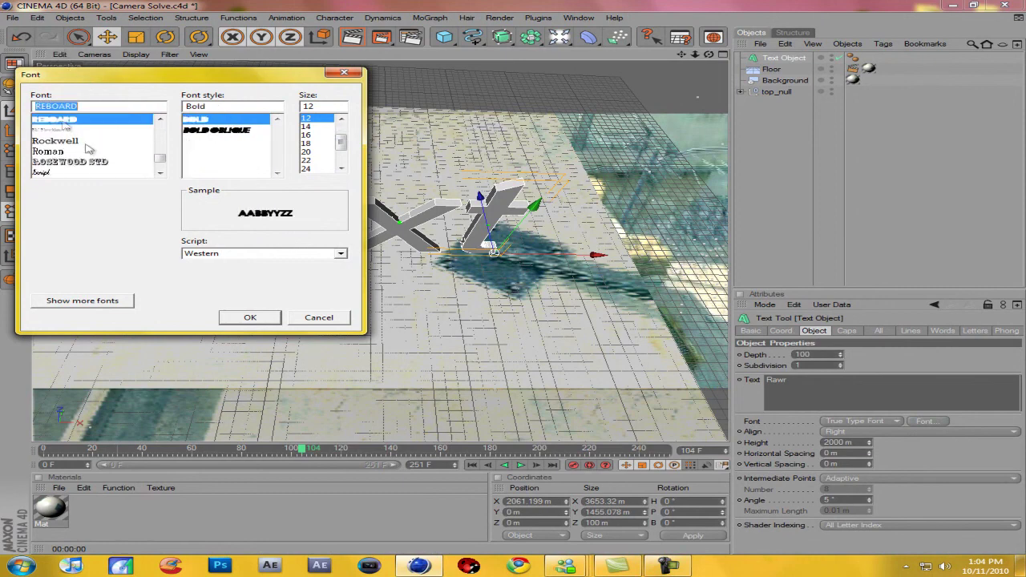
left_click(251, 317)
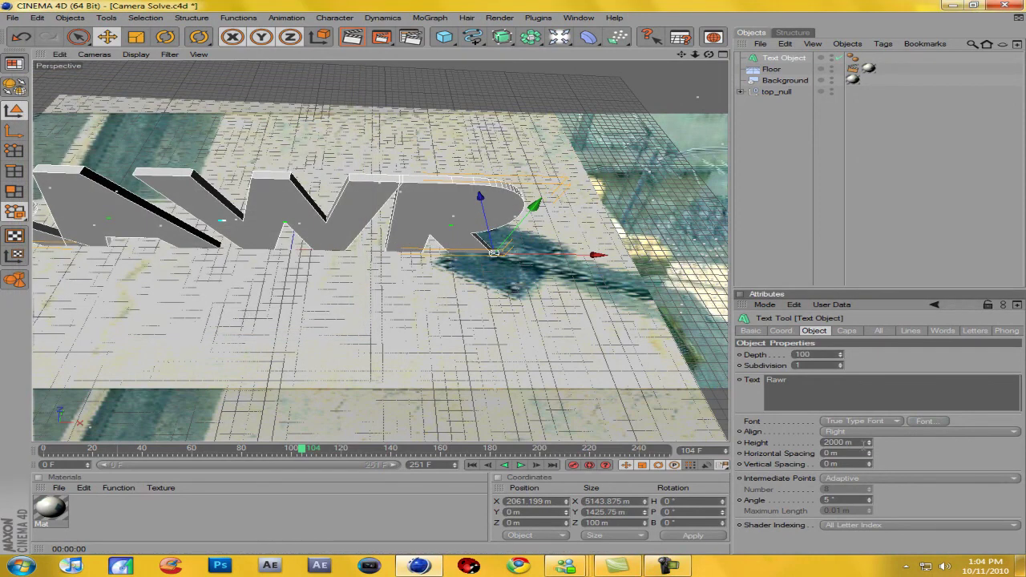
type("1500")
key("Return")
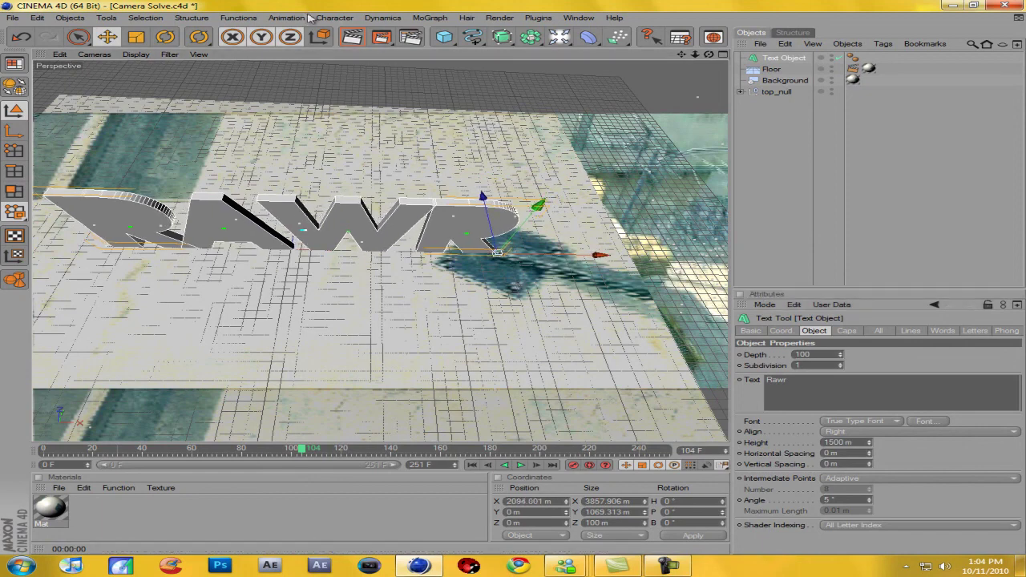
left_click(351, 37)
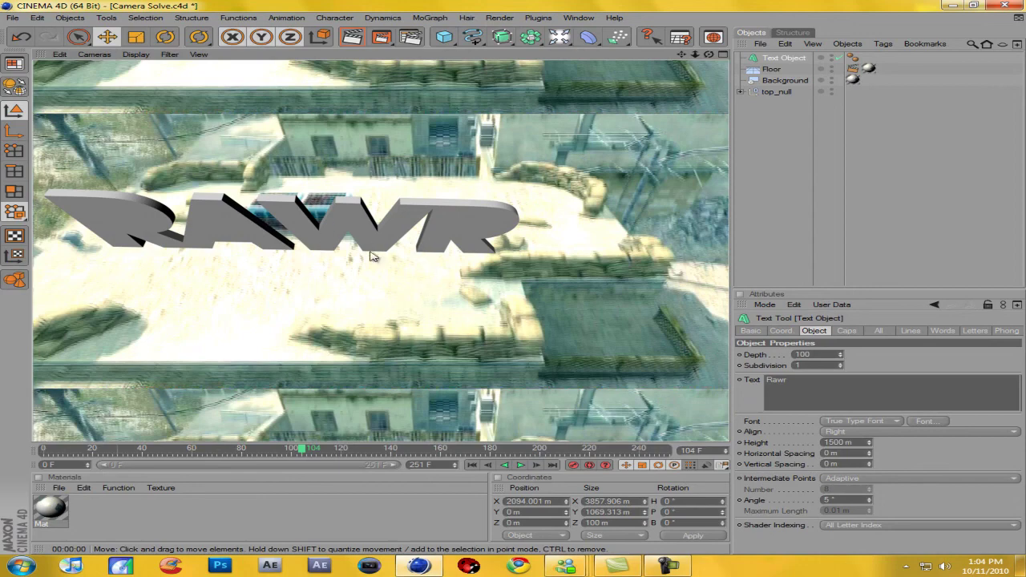
left_click(454, 82)
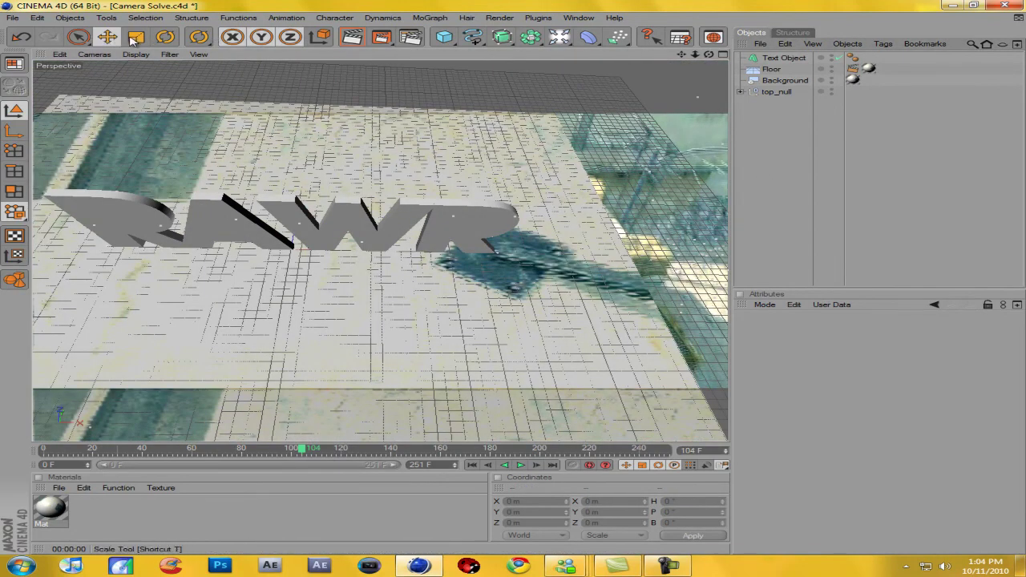
Step: Tilt the RAWR text back about 85 degrees and render a preview
left_click(165, 37)
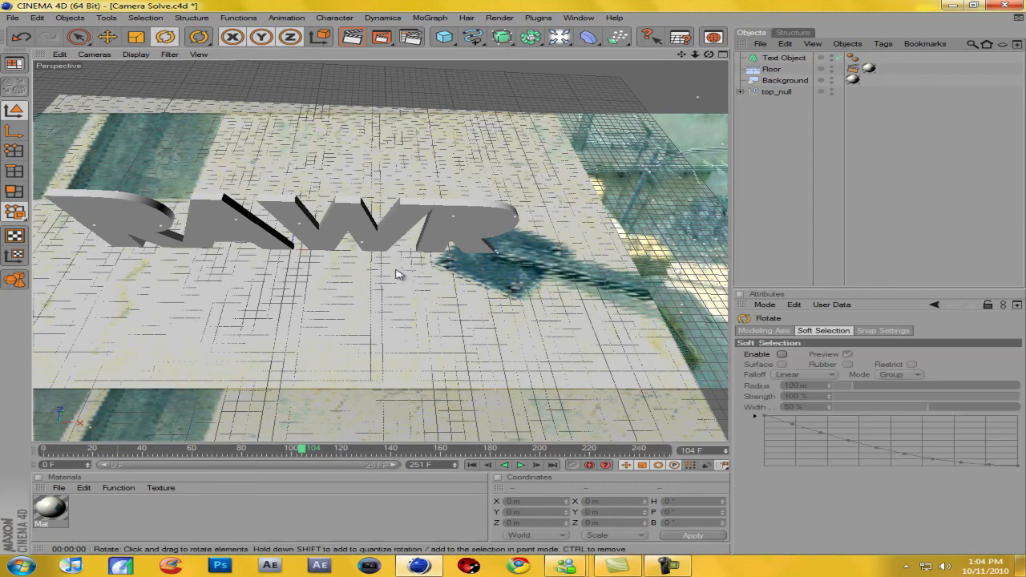
left_click(783, 57)
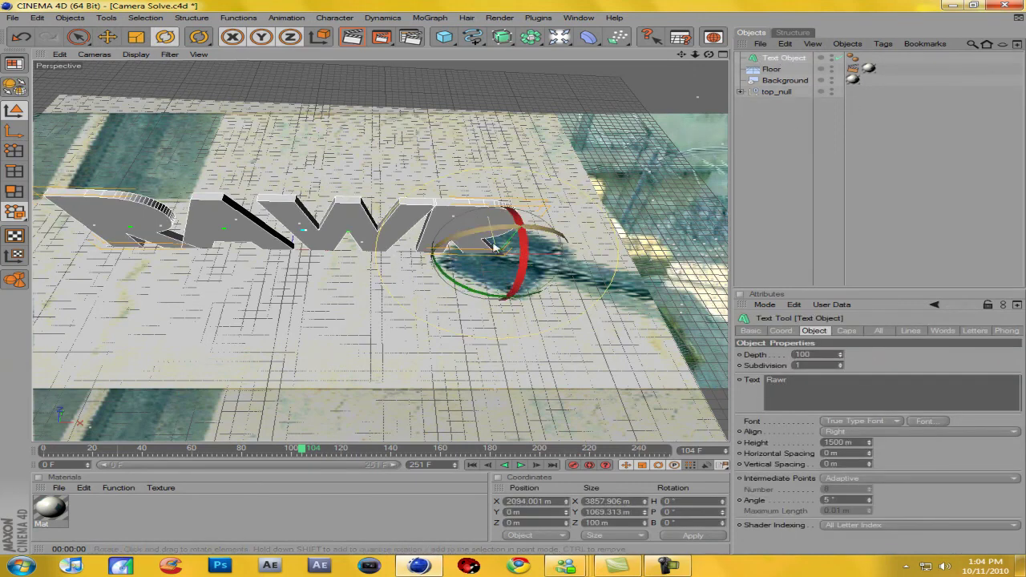
left_click_drag(521, 261, 511, 169)
left_click(351, 37)
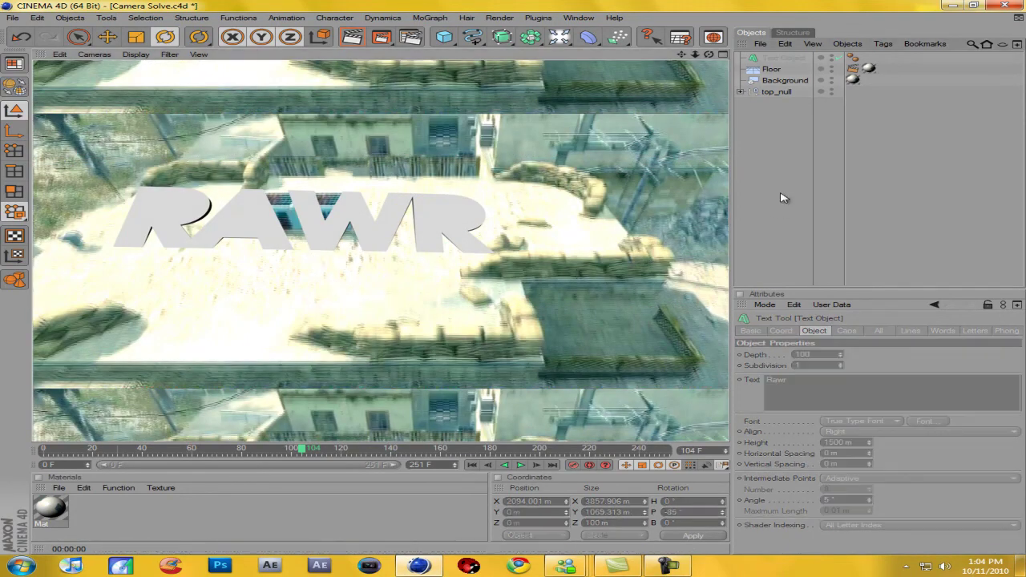
left_click(252, 84)
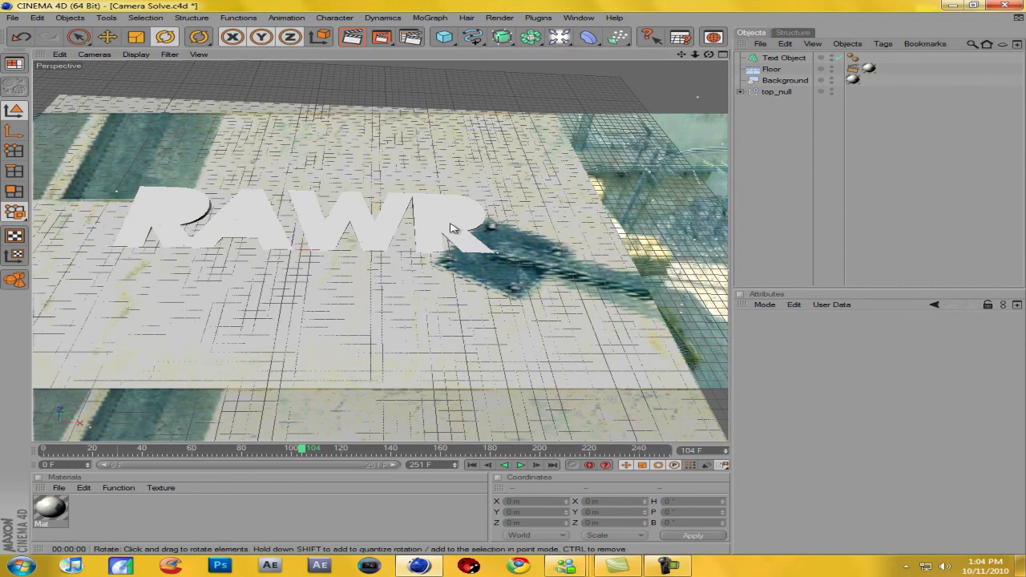
Step: Lay the text flat at -88.952° pitch and move it to Y 22.552 m, Z -1038.27 m
left_click(479, 232)
left_click_drag(520, 227, 520, 247)
key("e")
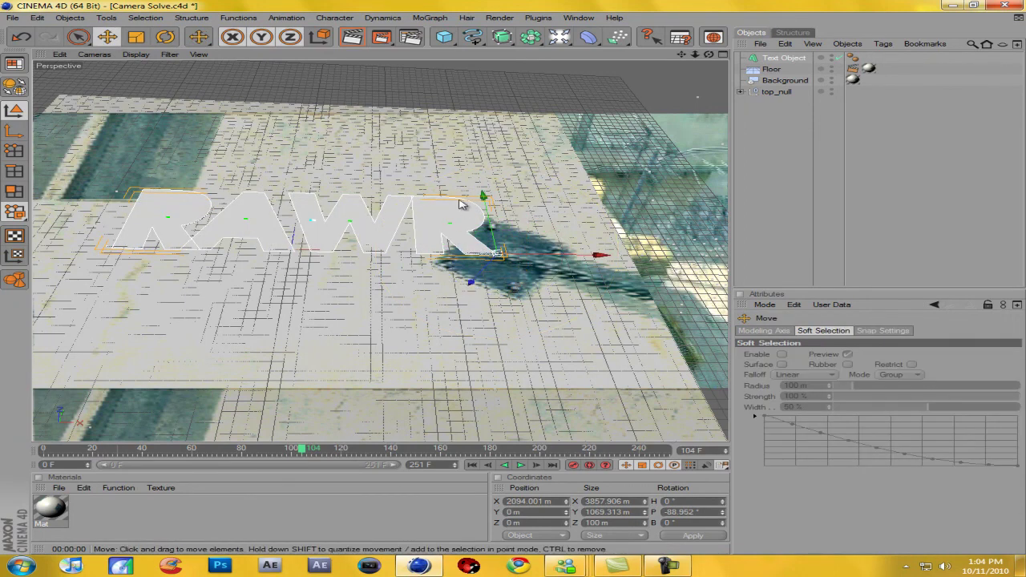
left_click_drag(483, 197, 515, 282)
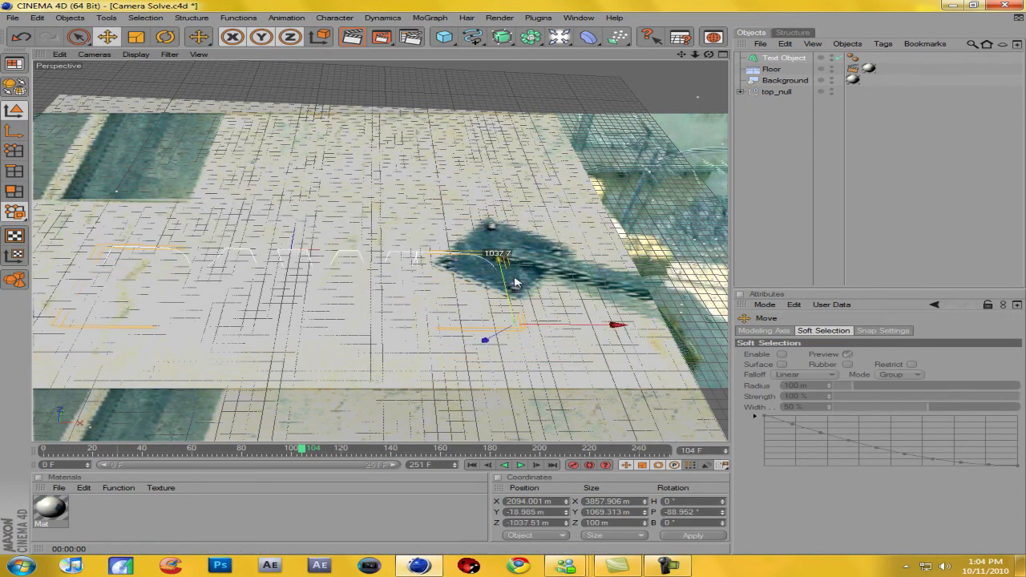
left_click_drag(490, 338, 492, 336)
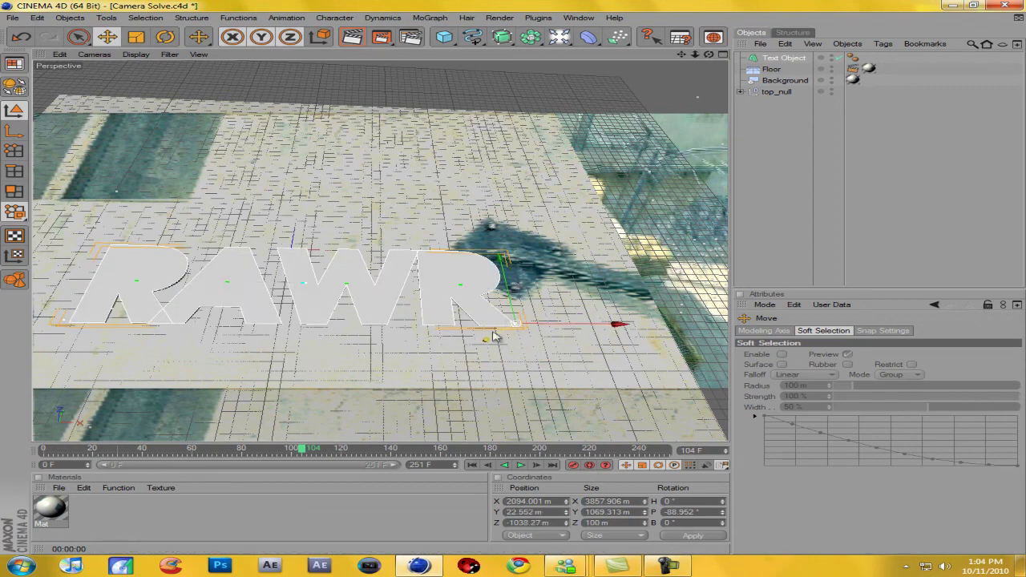
left_click(351, 36)
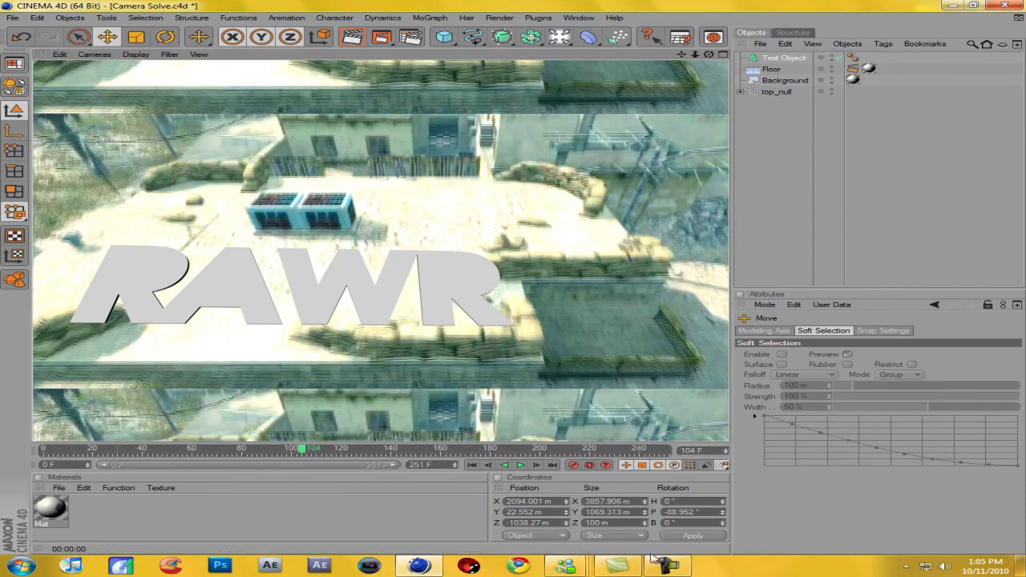
left_click(781, 58)
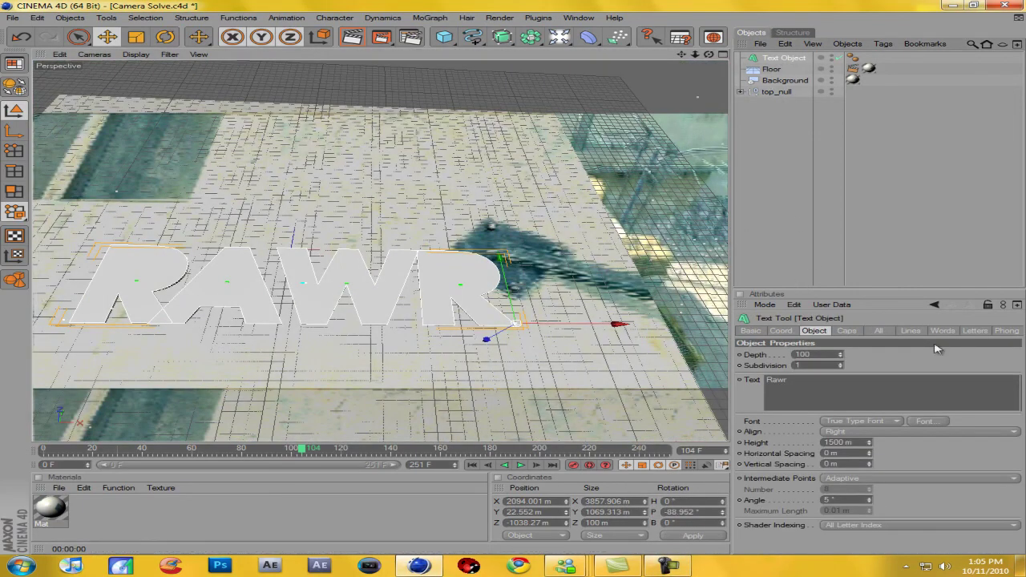
Step: Set the RAWR text height to 1200 m and nudge it to Y 24.03 m, Z about -957 m
left_click(855, 443)
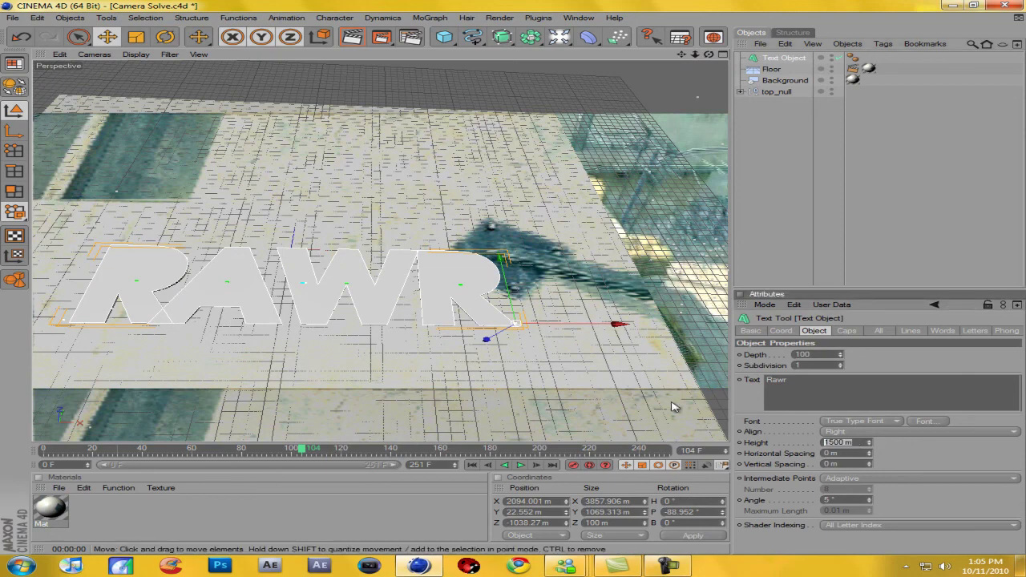
key("Return")
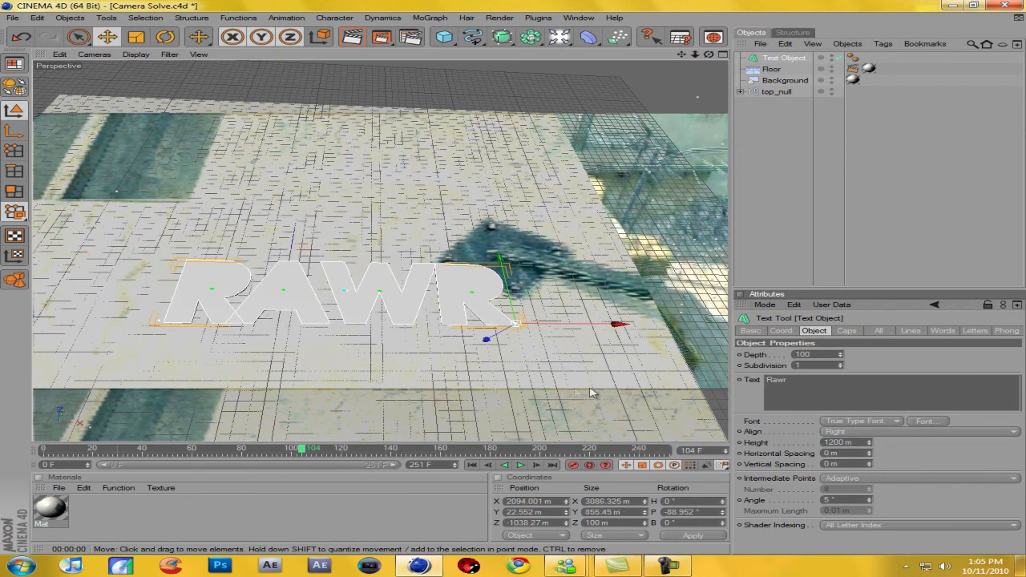
left_click_drag(507, 270, 506, 263)
left_click(663, 566)
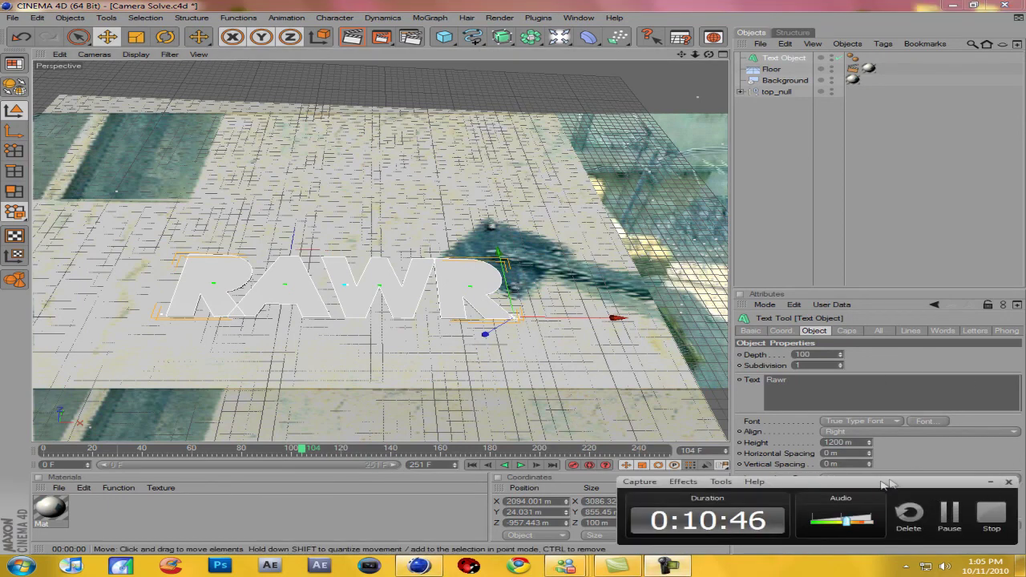
left_click(958, 510)
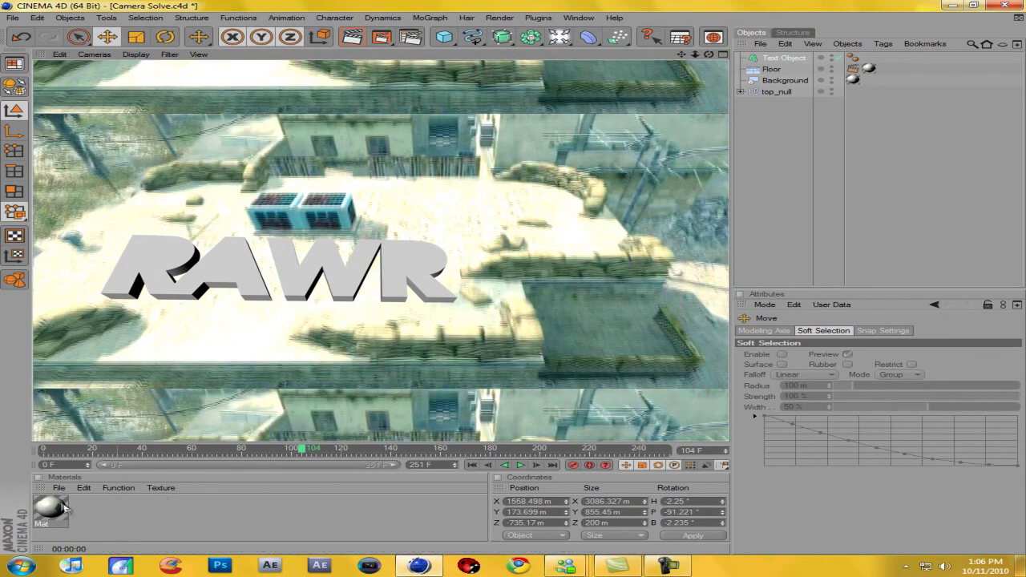
Step: Create a new material with 100% brightness and a light blue colour (R 55, G 167, B 234)
double_click(88, 508)
double_click(88, 509)
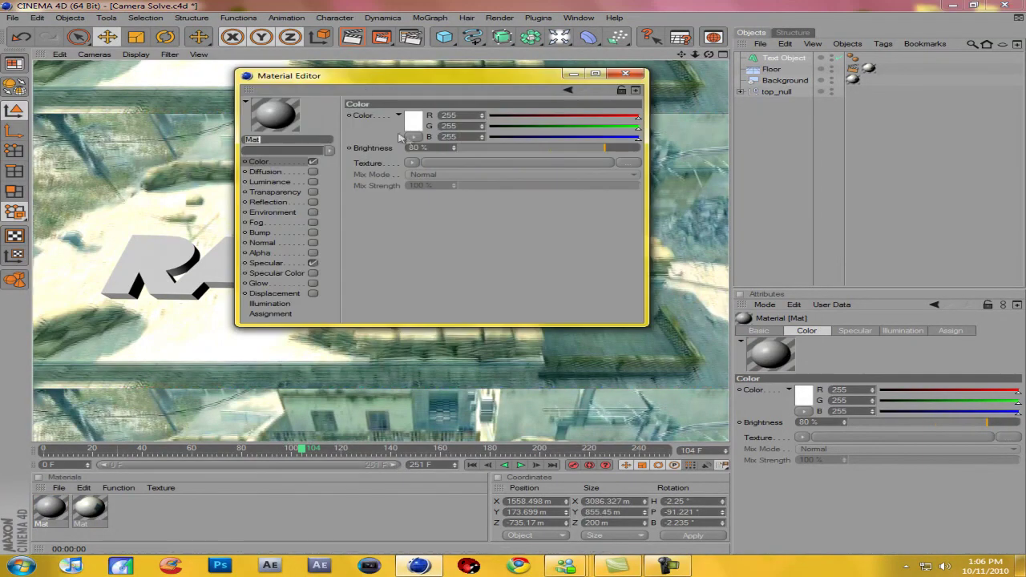
left_click_drag(491, 149, 639, 148)
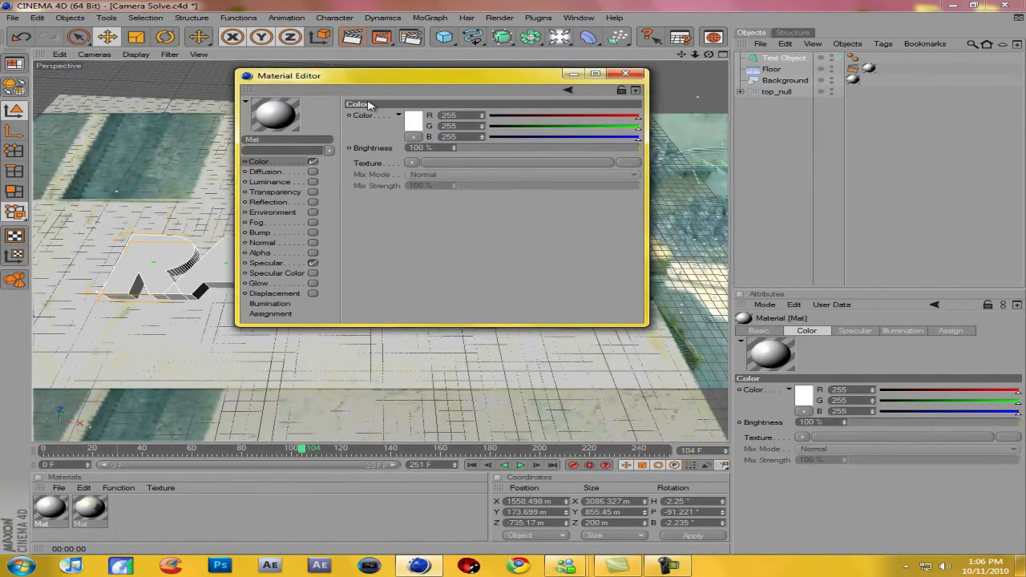
left_click(414, 120)
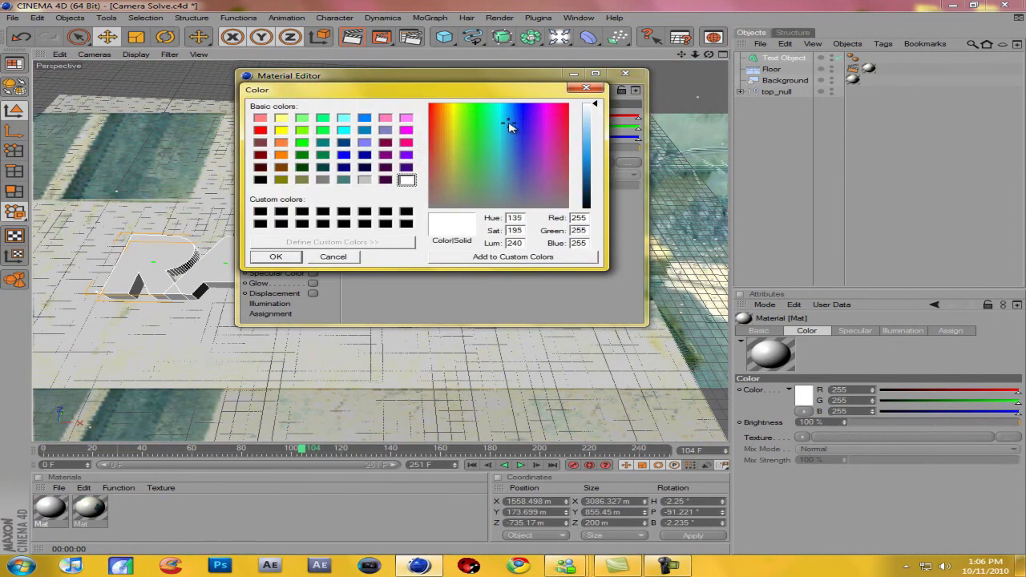
left_click(594, 148)
left_click(276, 257)
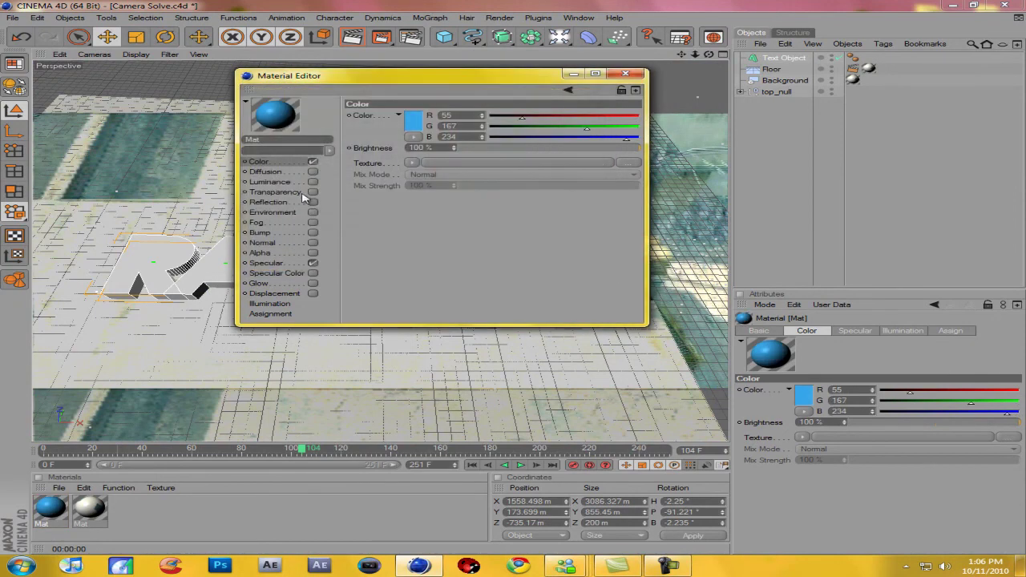
Step: Enable Fresnel reflection on the material, apply it to the RAWR text, and render a preview
left_click(269, 202)
left_click(313, 202)
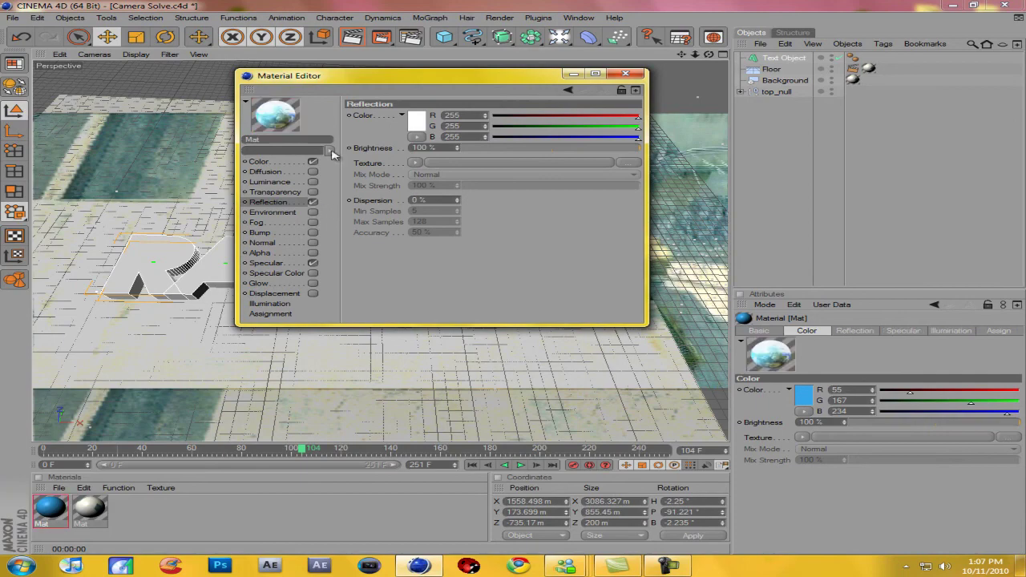
left_click(416, 163)
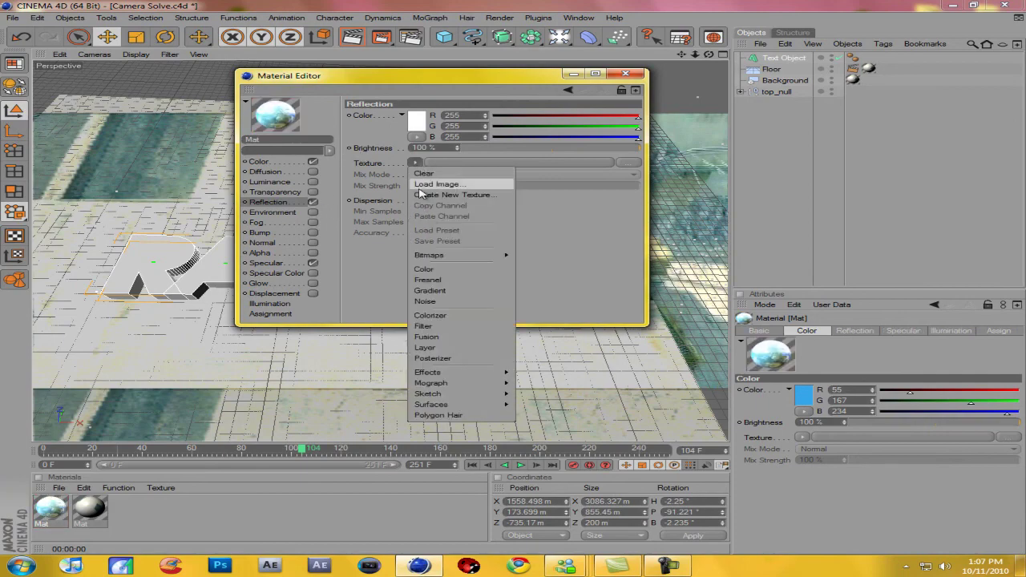
left_click(429, 279)
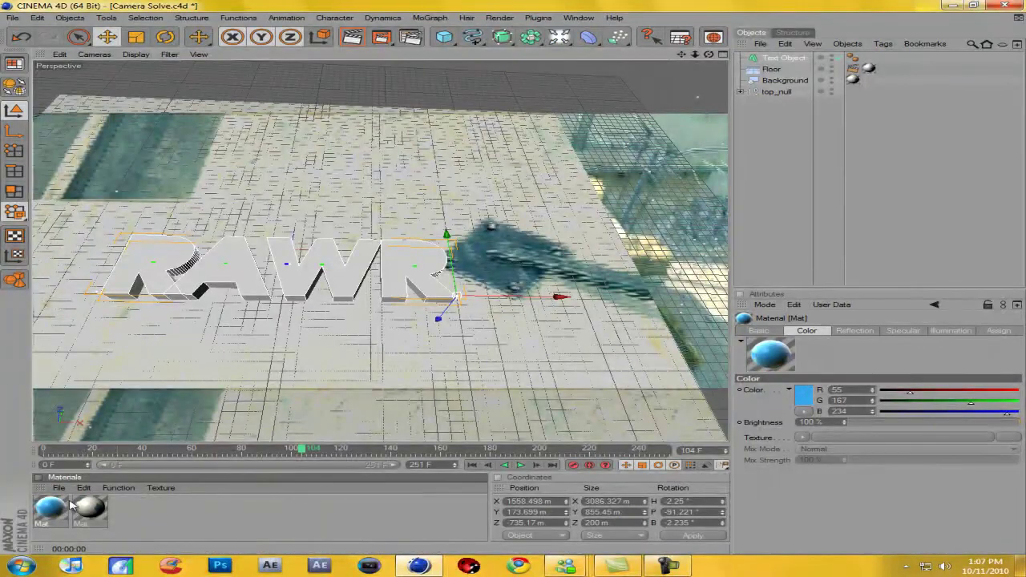
left_click_drag(233, 282, 250, 267)
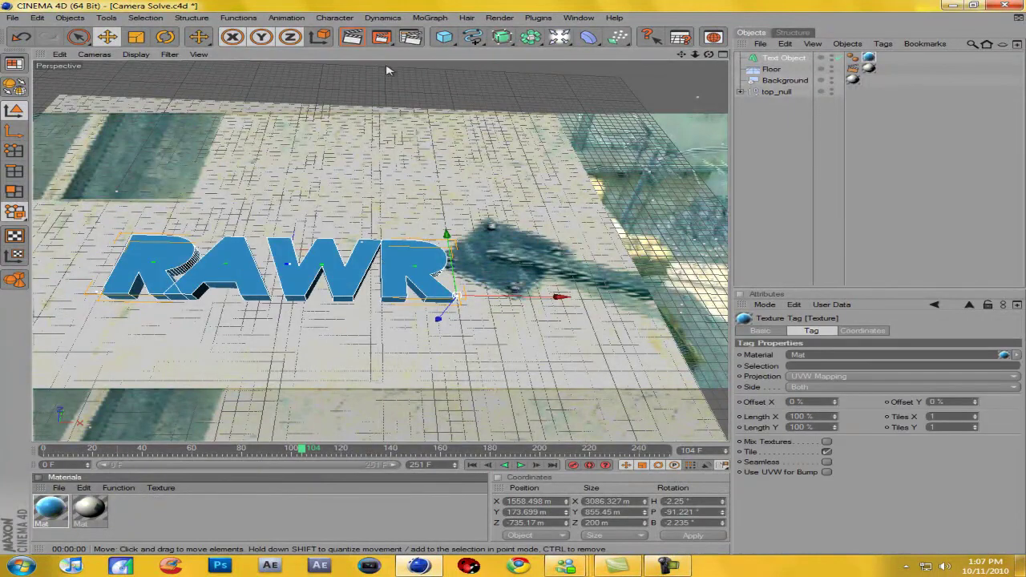
left_click(352, 37)
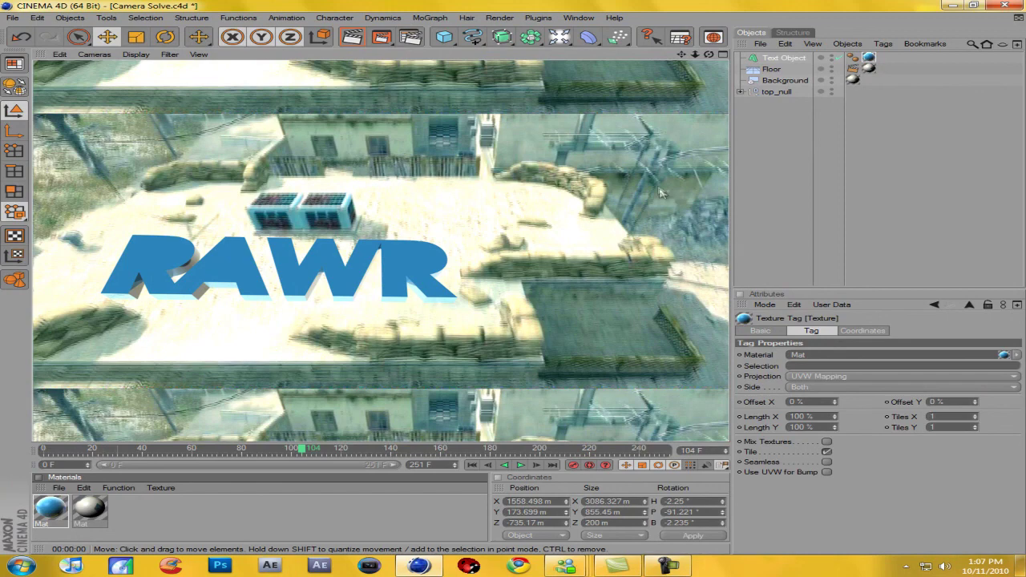
Step: Add an Omni light at Y 2609.654 m, Z -1291.736 m above the text and render
left_click(763, 186)
left_click_drag(559, 36, 607, 44)
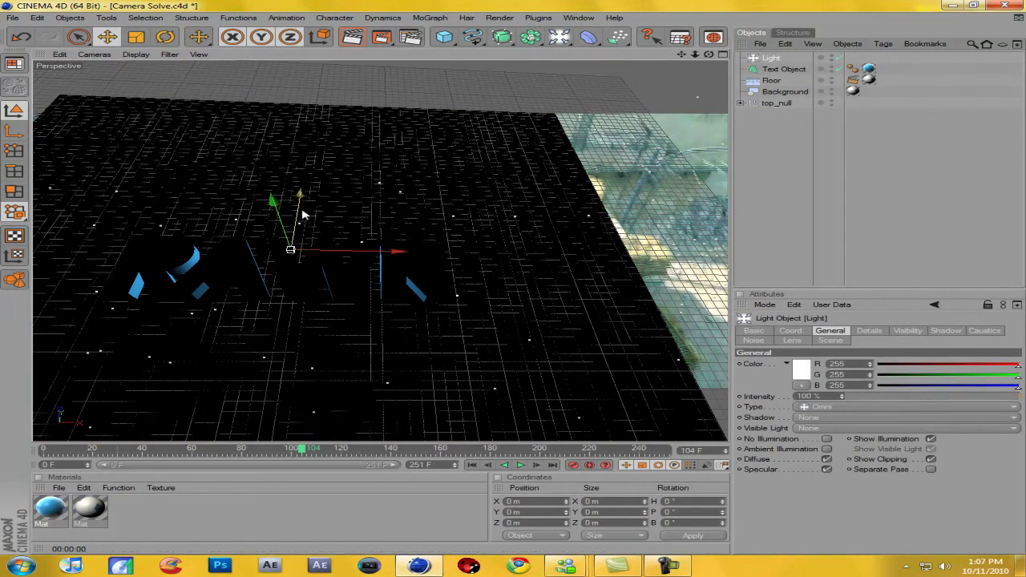
left_click_drag(275, 210, 488, 323)
left_click_drag(183, 416, 507, 280)
left_click_drag(202, 429, 513, 276)
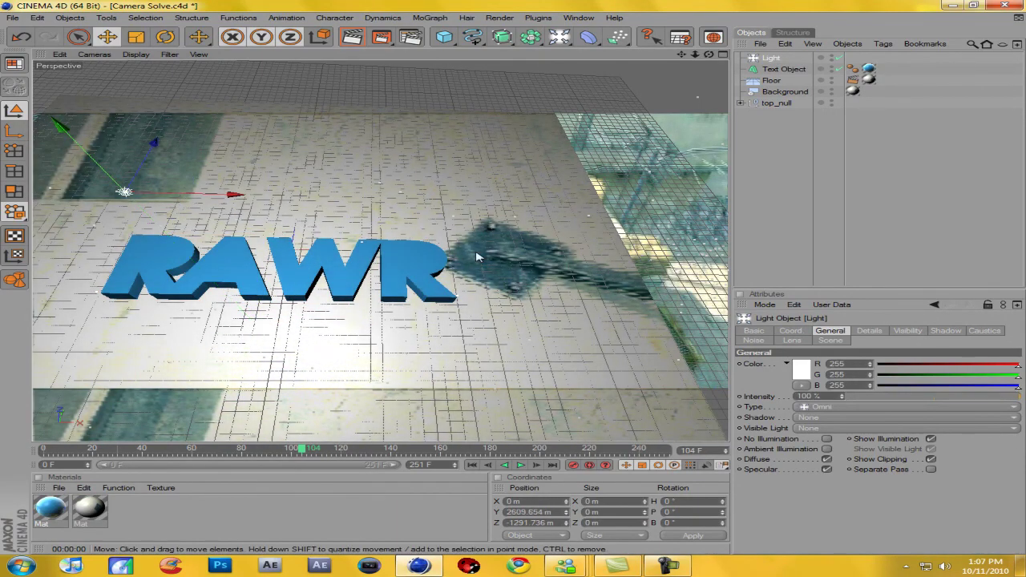
left_click(352, 37)
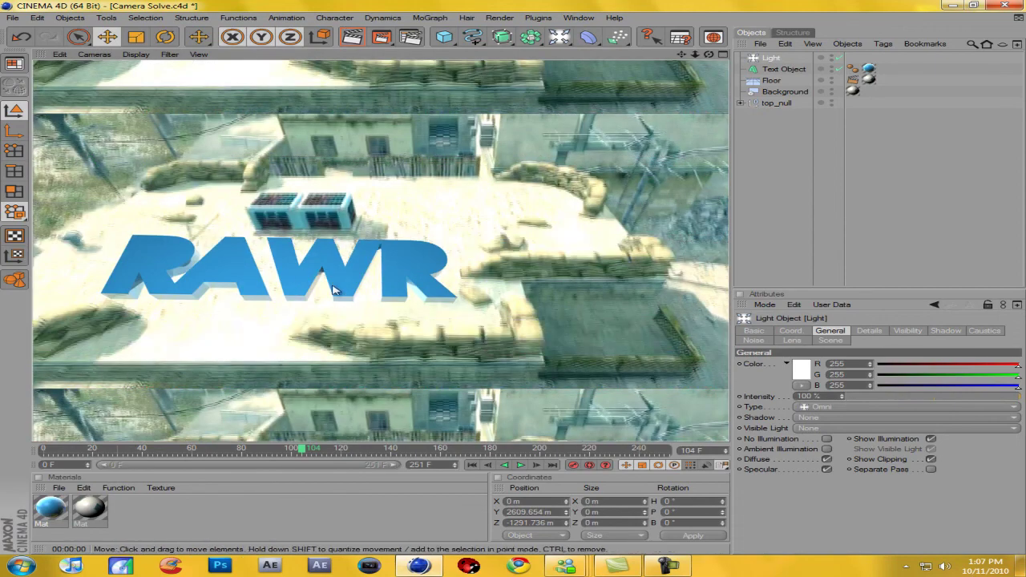
Step: Set the light's shadow type to Shadow Maps (Soft) and render a preview
left_click(784, 190)
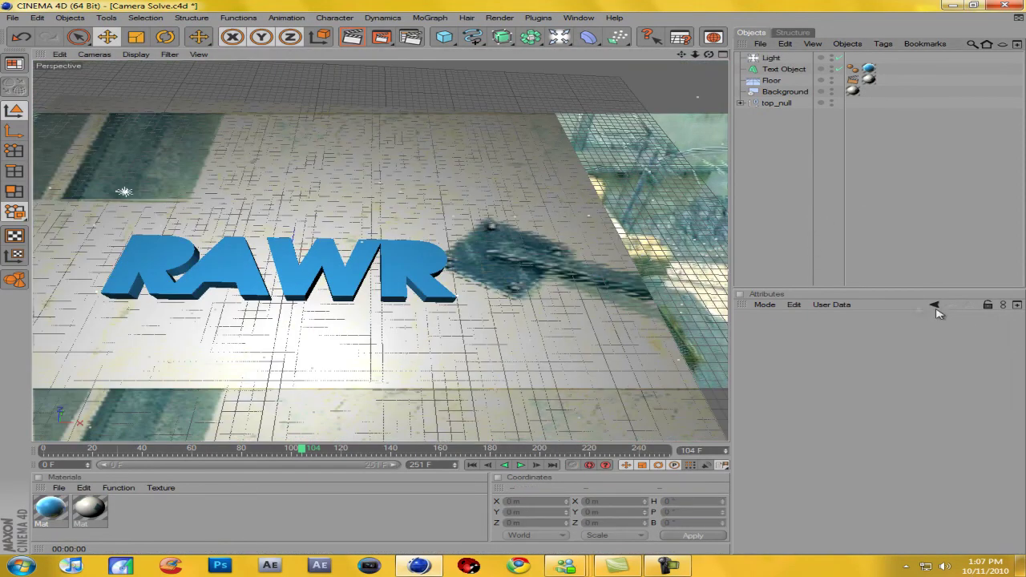
left_click(773, 61)
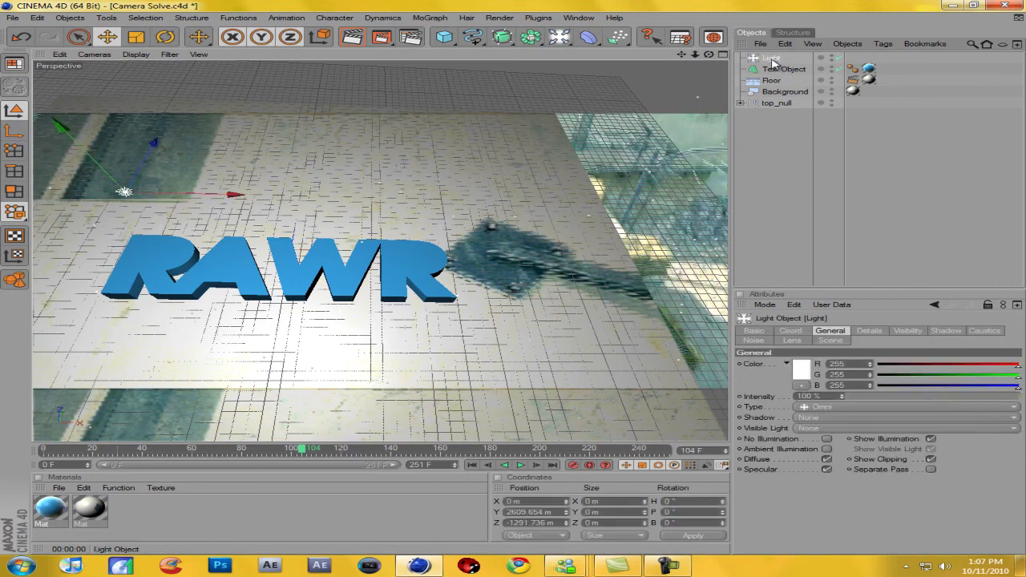
left_click(947, 331)
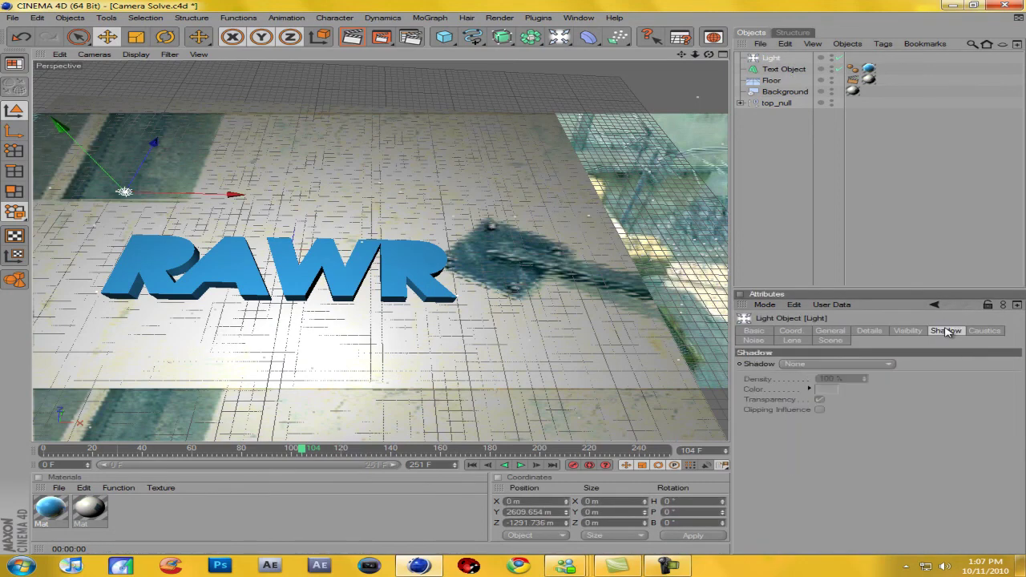
left_click(822, 363)
left_click(825, 387)
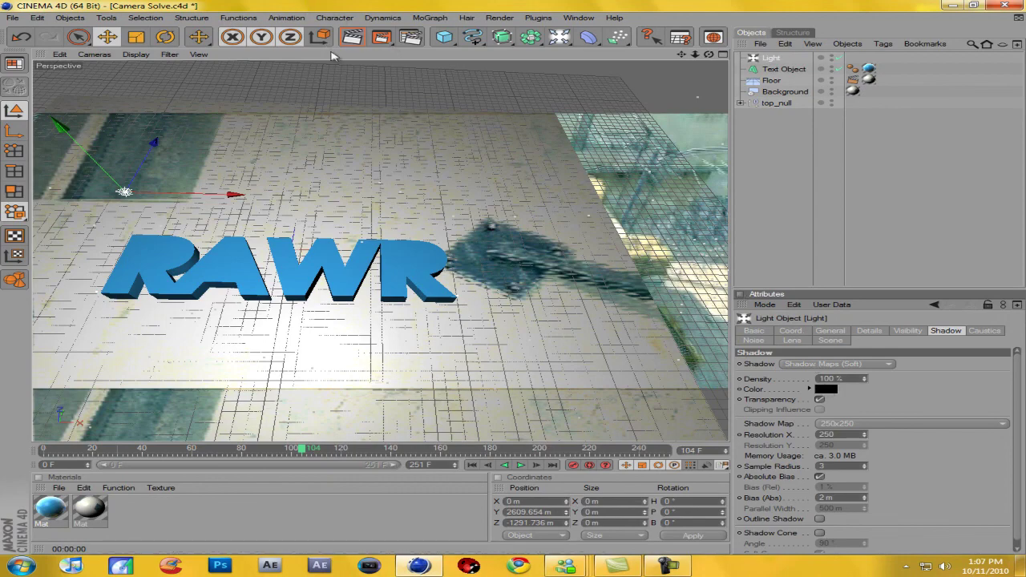
left_click(353, 37)
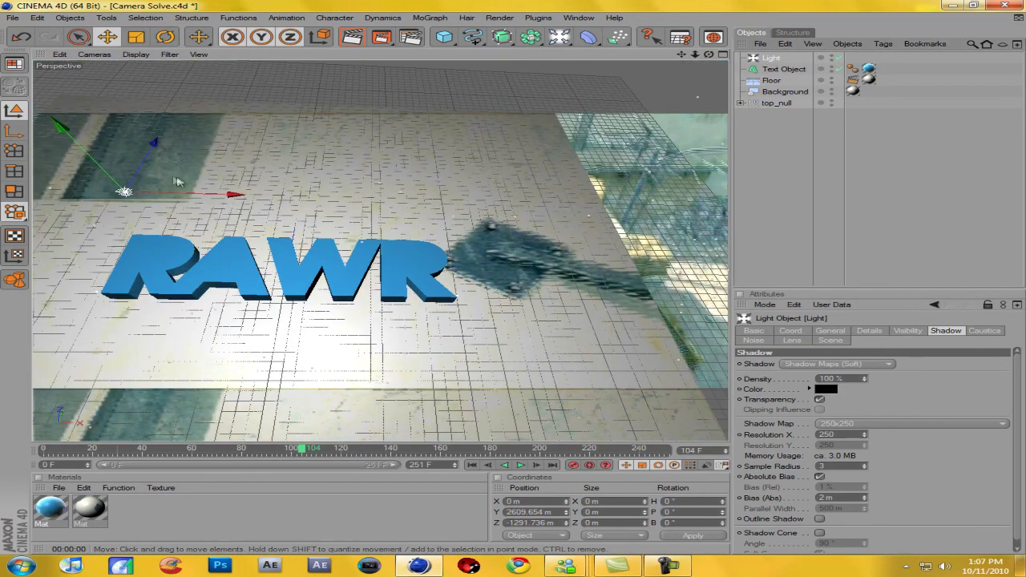
Step: Reposition the light to X 966.674, Y 2012.833, Z -806.563 m so the text casts a floor shadow
left_click_drag(192, 194, 456, 90)
left_click_drag(501, 134, 607, 134)
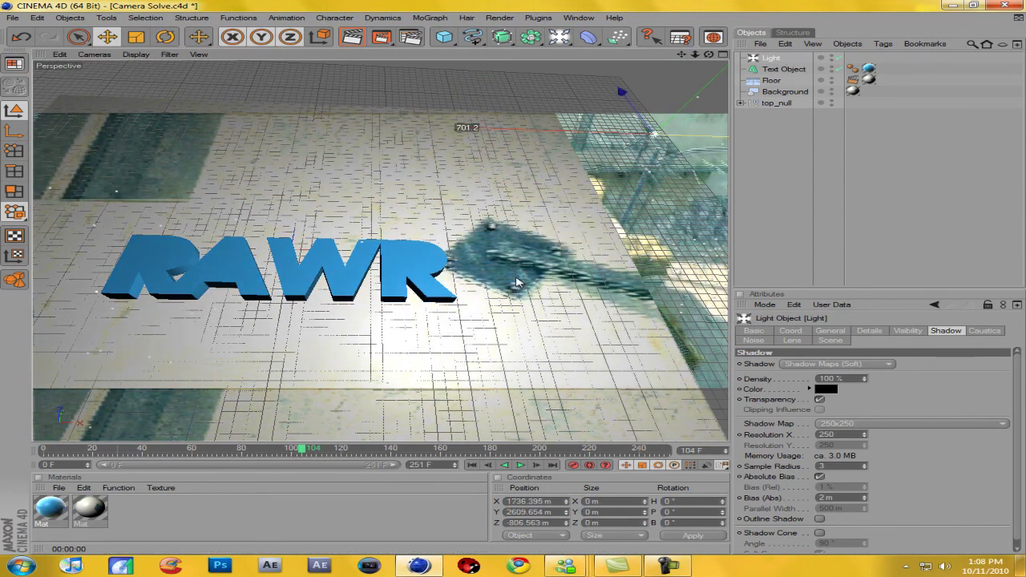
left_click(352, 37)
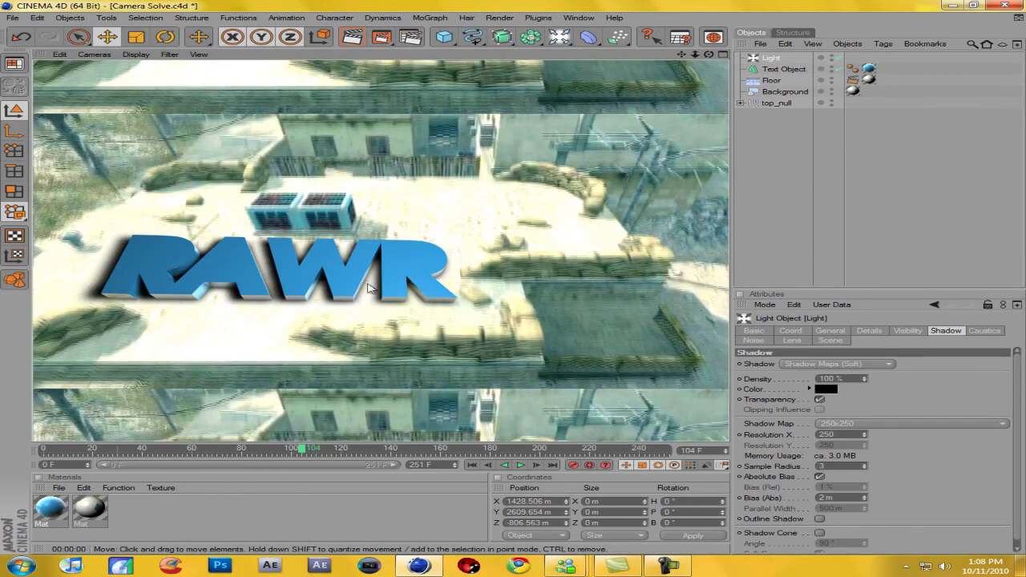
left_click(771, 58)
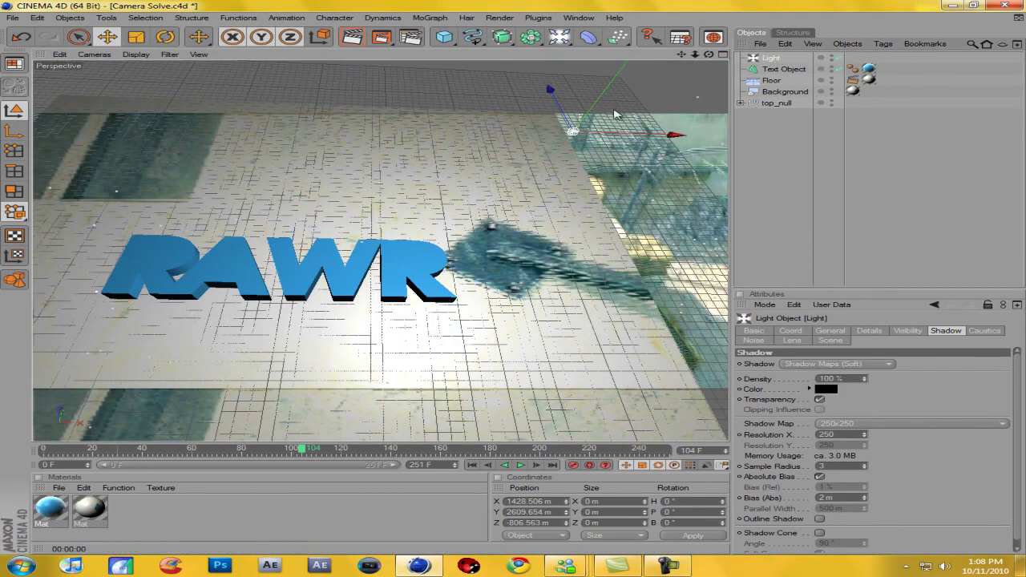
left_click_drag(583, 120, 514, 282)
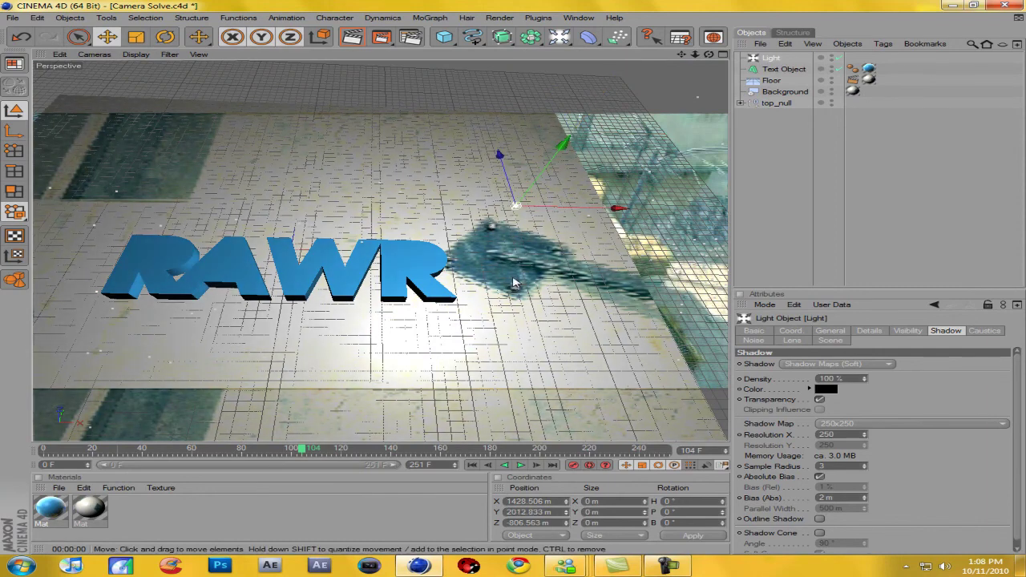
left_click_drag(579, 206, 485, 206)
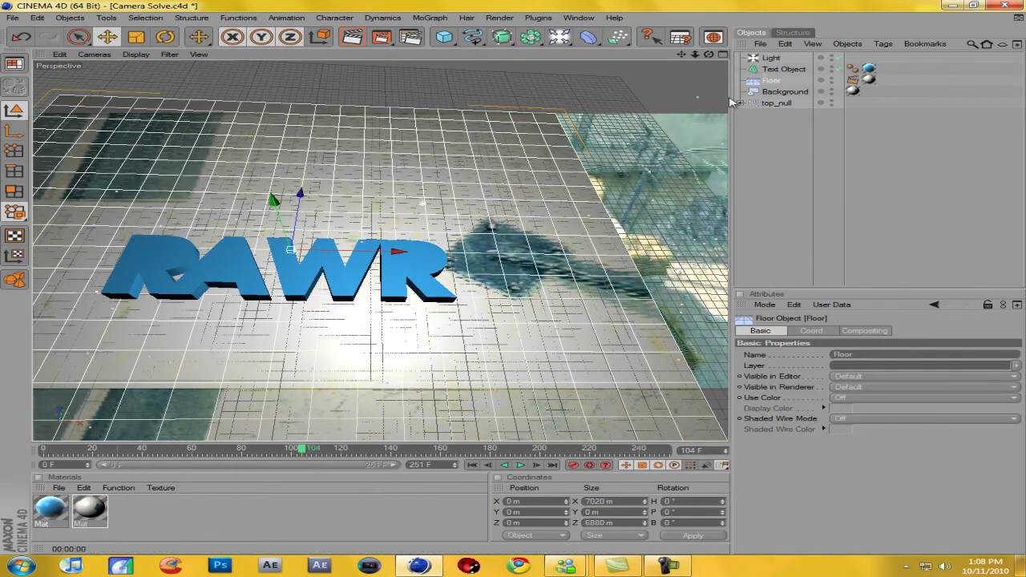
left_click(352, 36)
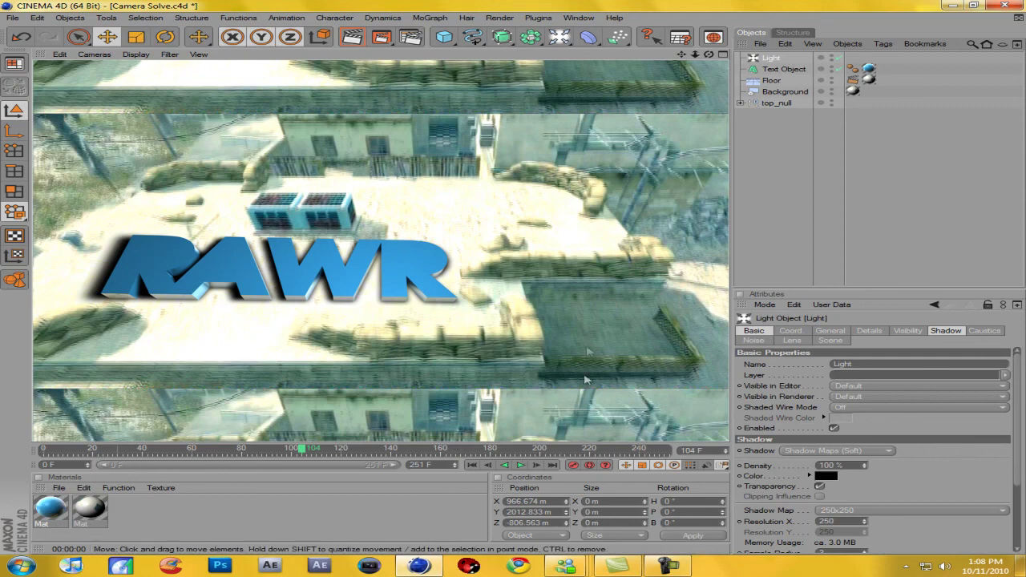
left_click(667, 565)
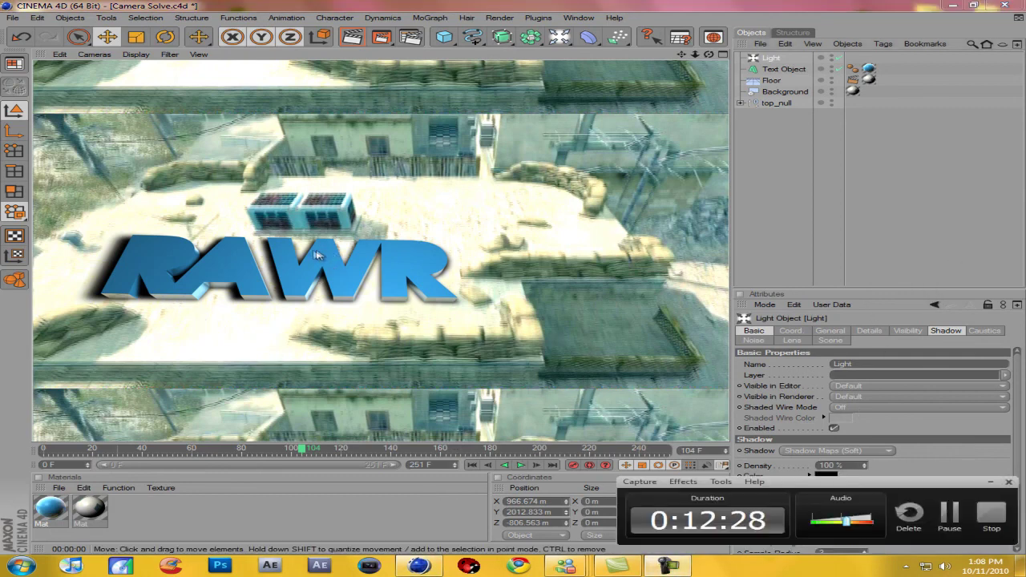